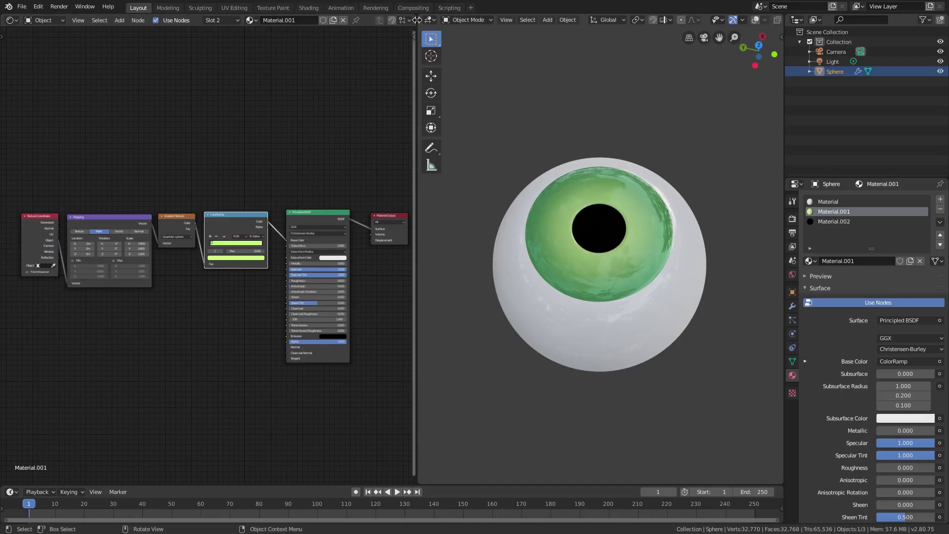
- Expand the 3D viewport over the node editor and turn on the viewport overlays
{"action": "left_click_drag", "start_coordinate": [418, 20], "coordinate": [390, 20]}
{"action": "scroll", "coordinate": [549, 301], "scroll_direction": "down", "scroll_amount": 2}
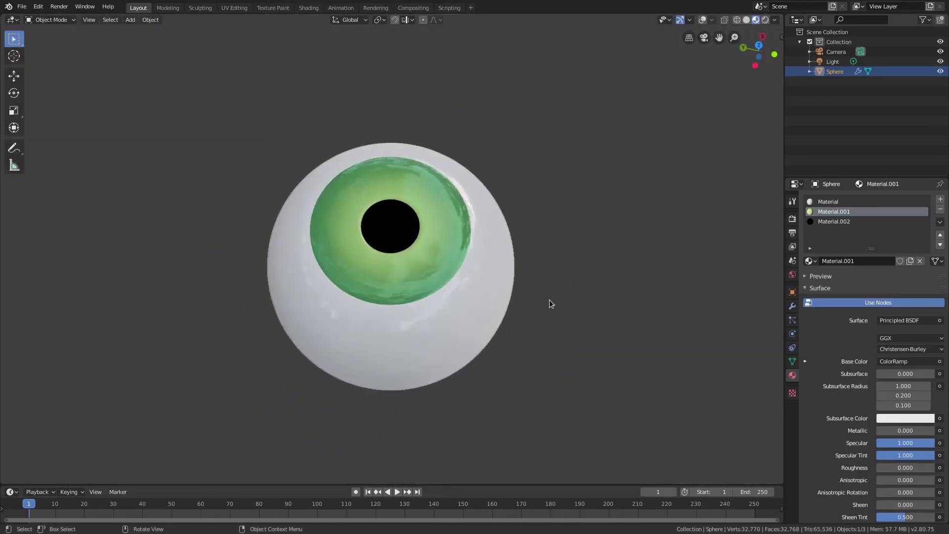
{"action": "left_click", "coordinate": [703, 22]}
{"action": "scroll", "coordinate": [481, 292], "scroll_direction": "down", "scroll_amount": 4}
- Delete the existing green eyeball sphere from the scene
{"action": "mouse_move", "coordinate": [479, 290]}
{"action": "middle_mouse_down"}
{"action": "mouse_move", "coordinate": [442, 228]}
{"action": "mouse_move", "coordinate": [502, 270]}
{"action": "mouse_move", "coordinate": [491, 322]}
{"action": "mouse_move", "coordinate": [485, 284]}
{"action": "middle_mouse_up"}
{"action": "scroll", "coordinate": [444, 263], "scroll_direction": "down", "scroll_amount": 1}
{"action": "scroll", "coordinate": [442, 266], "scroll_direction": "down", "scroll_amount": 4}
{"action": "key", "text": "Delete"}
{"action": "scroll", "coordinate": [434, 258], "scroll_direction": "up", "scroll_amount": 4}
- Add a cube mesh at the world origin
{"action": "key", "text": "shift+a"}
{"action": "mouse_move", "coordinate": [484, 285]}
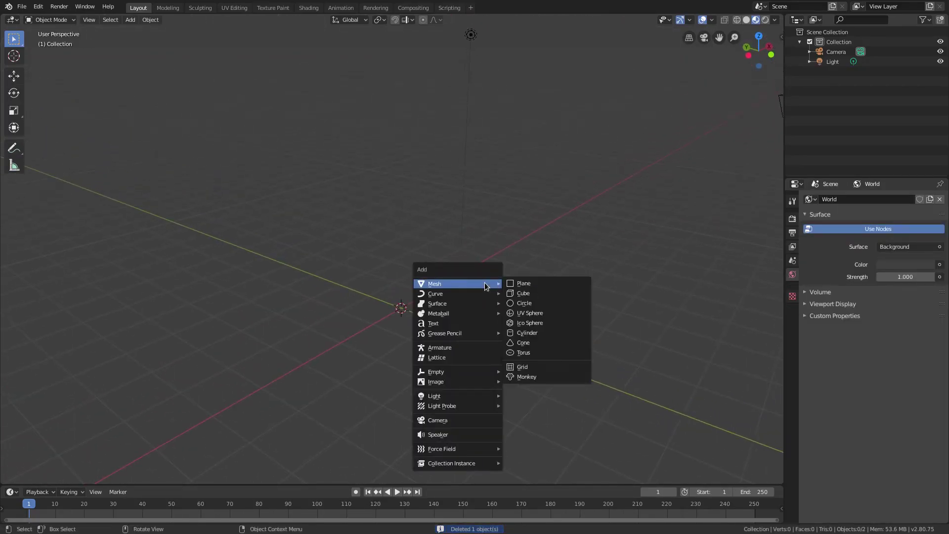
{"action": "left_click", "coordinate": [523, 293]}
{"action": "mouse_move", "coordinate": [514, 316]}
{"action": "middle_mouse_down"}
{"action": "mouse_move", "coordinate": [494, 334]}
{"action": "mouse_move", "coordinate": [559, 342]}
{"action": "mouse_move", "coordinate": [455, 349]}
{"action": "mouse_move", "coordinate": [375, 333]}
{"action": "mouse_move", "coordinate": [443, 334]}
{"action": "mouse_move", "coordinate": [402, 353]}
{"action": "mouse_move", "coordinate": [496, 310]}
{"action": "middle_mouse_up"}
{"action": "scroll", "coordinate": [494, 308], "scroll_direction": "up", "scroll_amount": 2}
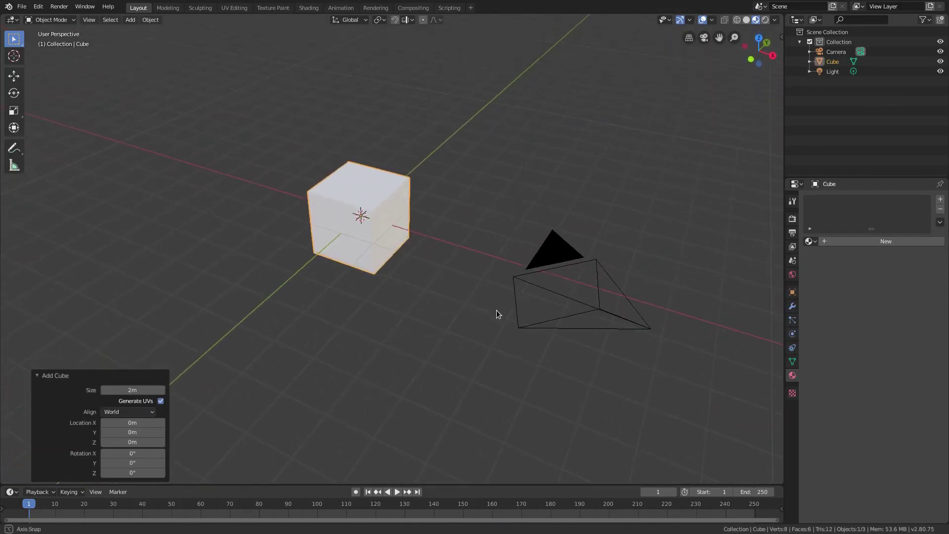
- Switch the viewport to solid shading and delete the cube
{"action": "left_click", "coordinate": [746, 19]}
{"action": "mouse_move", "coordinate": [682, 122]}
{"action": "middle_mouse_down"}
{"action": "mouse_move", "coordinate": [648, 233]}
{"action": "mouse_move", "coordinate": [623, 273]}
{"action": "middle_mouse_up"}
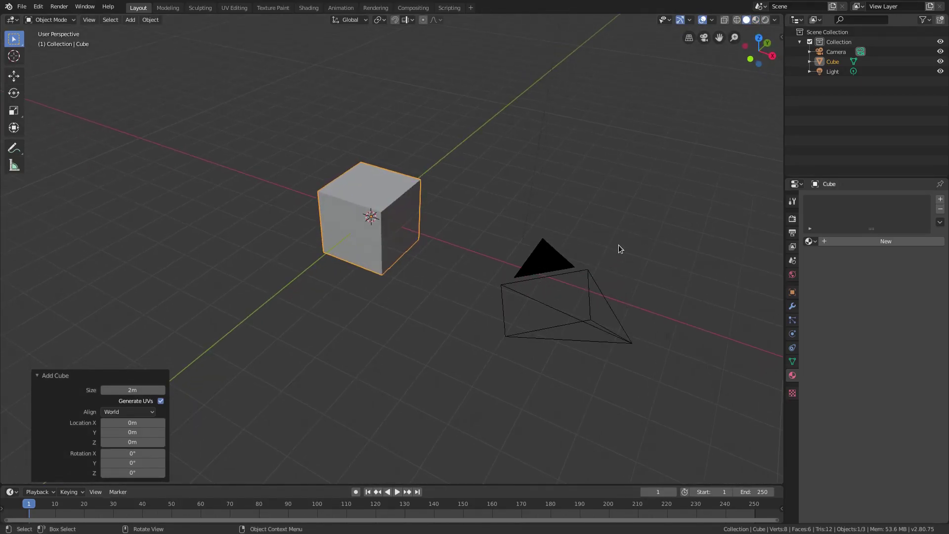
{"action": "key", "text": "Delete"}
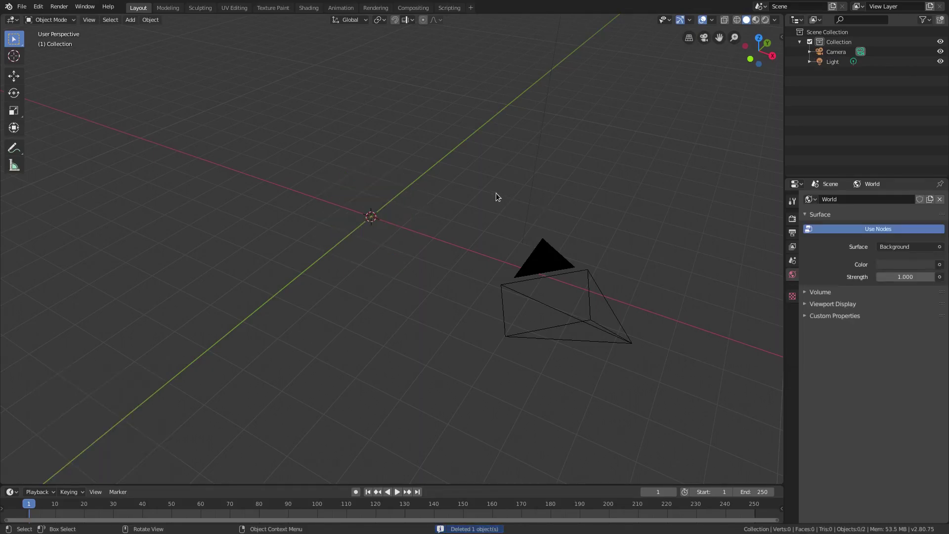
- Add a UV sphere with 32 segments, 16 rings and a 1 m radius at the world origin
{"action": "key", "text": "shift+a"}
{"action": "mouse_move", "coordinate": [424, 193]}
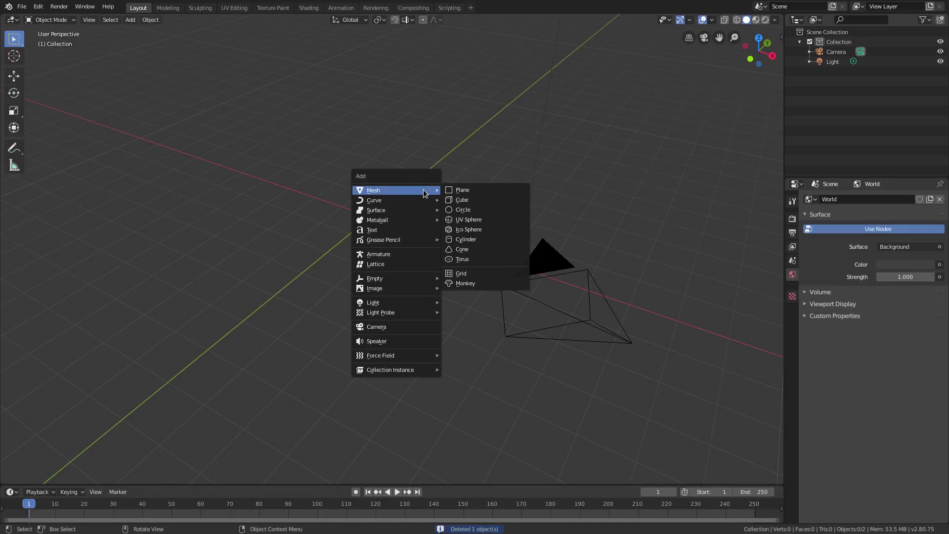
{"action": "left_click", "coordinate": [469, 218]}
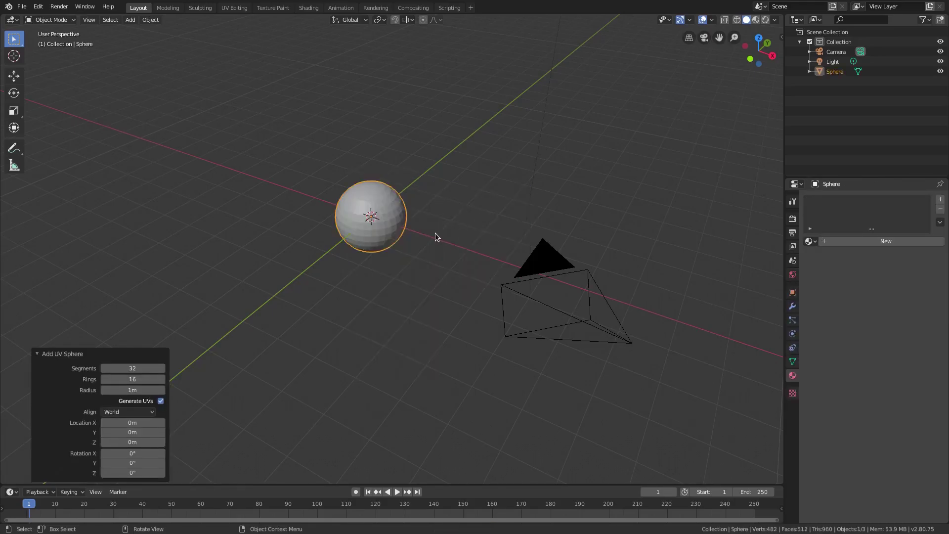
{"action": "scroll", "coordinate": [437, 235], "scroll_direction": "up", "scroll_amount": 5}
{"action": "middle_click_drag", "start_coordinate": [430, 217], "coordinate": [548, 302]}
{"action": "key", "text": "KP_Decimal"}
{"action": "scroll", "coordinate": [536, 289], "scroll_direction": "down", "scroll_amount": 3}
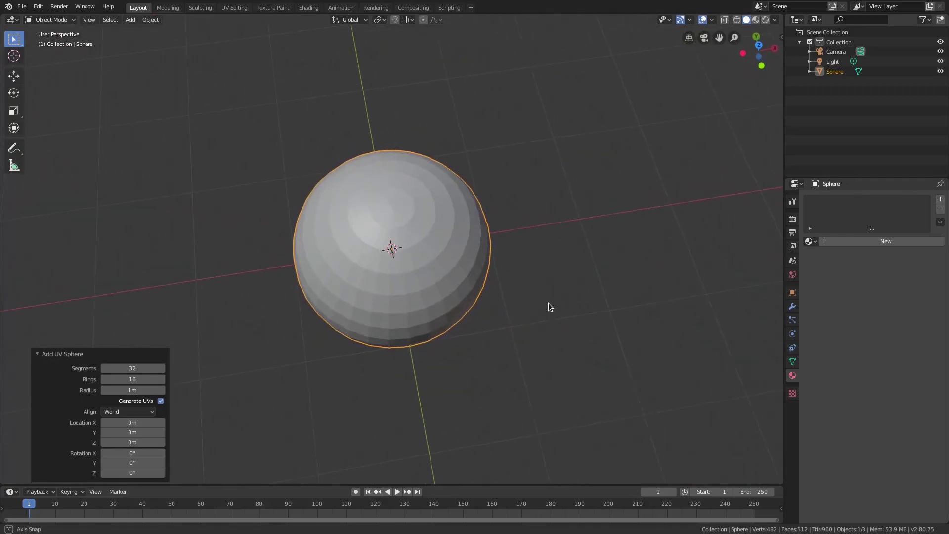
{"action": "scroll", "coordinate": [547, 306], "scroll_direction": "up", "scroll_amount": 2}
- In Edit Mode, circle-select only the innermost ring of faces around the sphere's upper pole and switch to face selection
{"action": "key", "text": "Tab"}
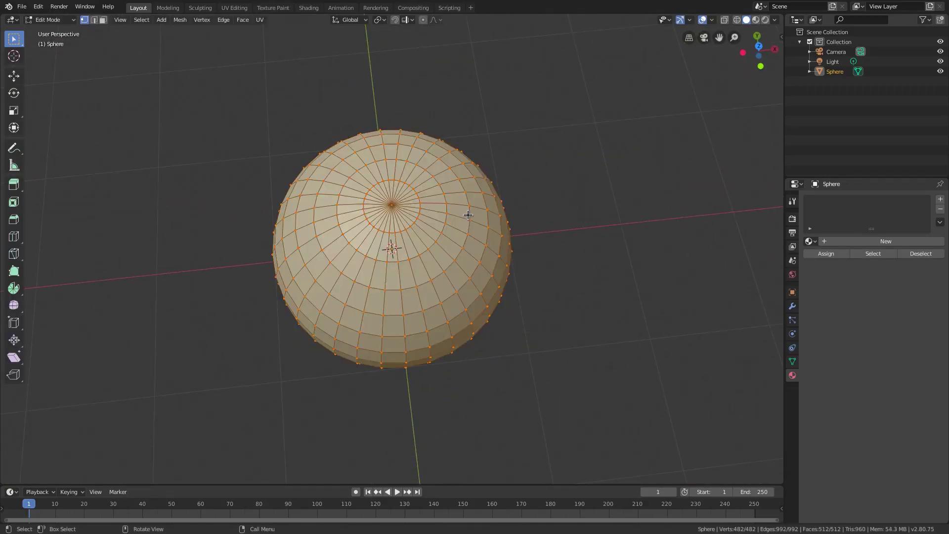
{"action": "key", "text": "alt+a"}
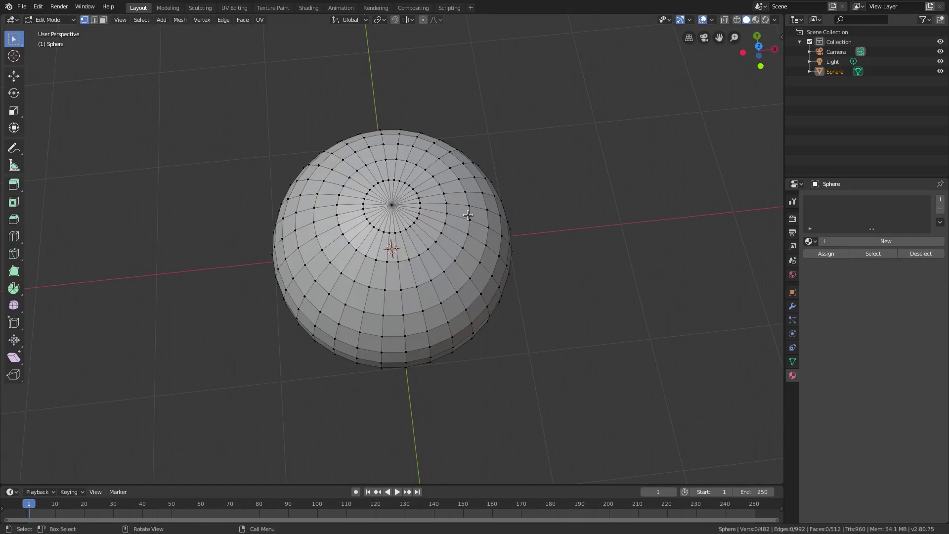
{"action": "key", "text": "c"}
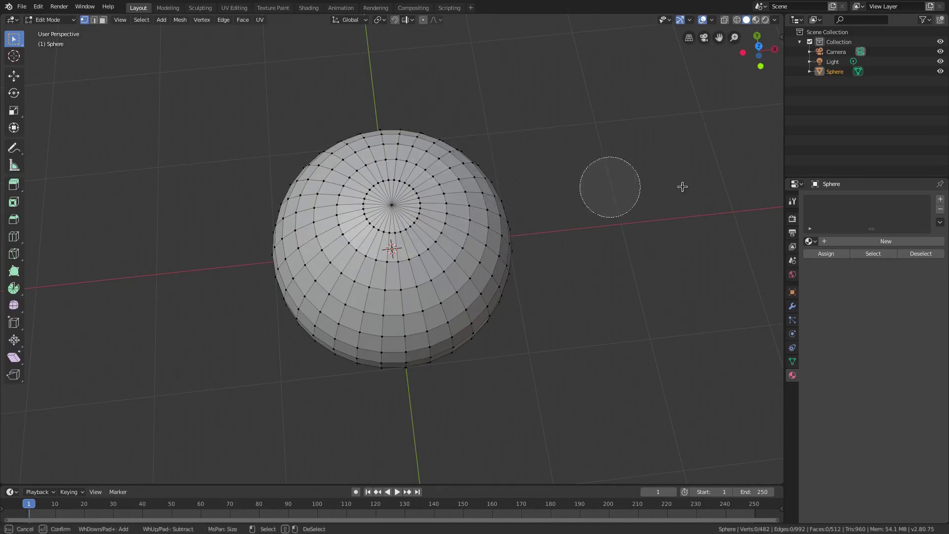
{"action": "scroll", "coordinate": [657, 197], "scroll_direction": "up", "scroll_amount": 3}
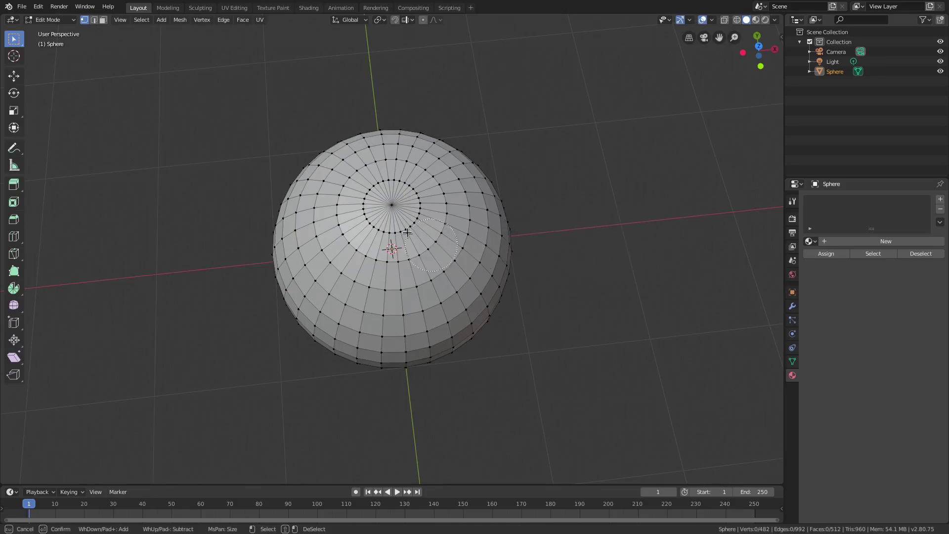
{"action": "mouse_move", "coordinate": [396, 205]}
{"action": "left_mouse_down"}
{"action": "mouse_move", "coordinate": [381, 195]}
{"action": "mouse_move", "coordinate": [406, 202]}
{"action": "left_mouse_up"}
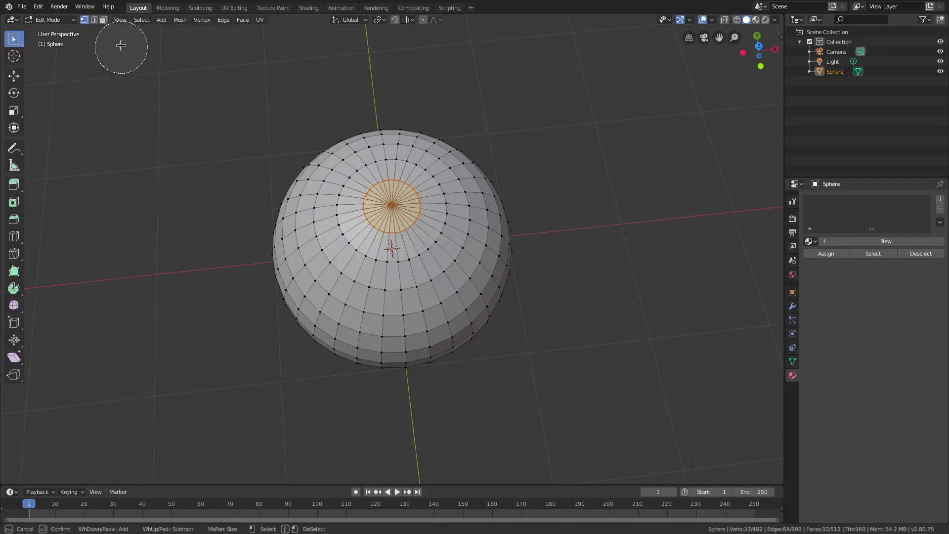
{"action": "key", "text": "Escape"}
{"action": "left_click", "coordinate": [102, 20]}
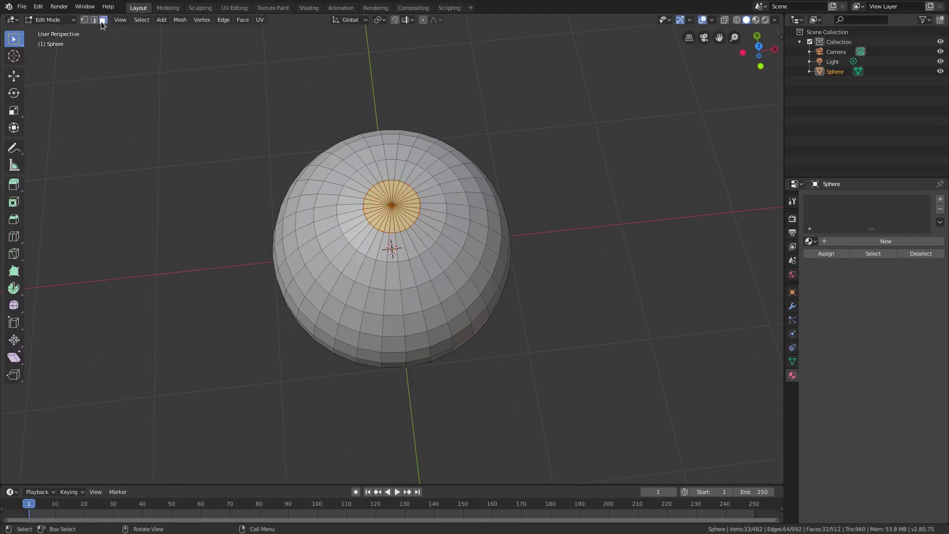
- Extend the selection with circle select to the three innermost rings of faces around the sphere's upper pole
{"action": "scroll", "coordinate": [524, 173], "scroll_direction": "up", "scroll_amount": 2}
{"action": "middle_click_drag", "start_coordinate": [530, 180], "coordinate": [635, 202]}
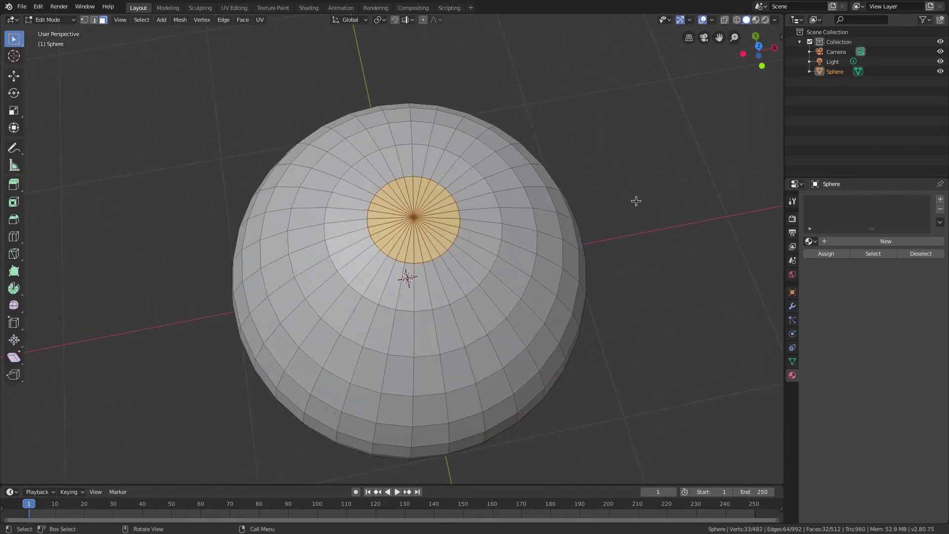
{"action": "key", "text": "c"}
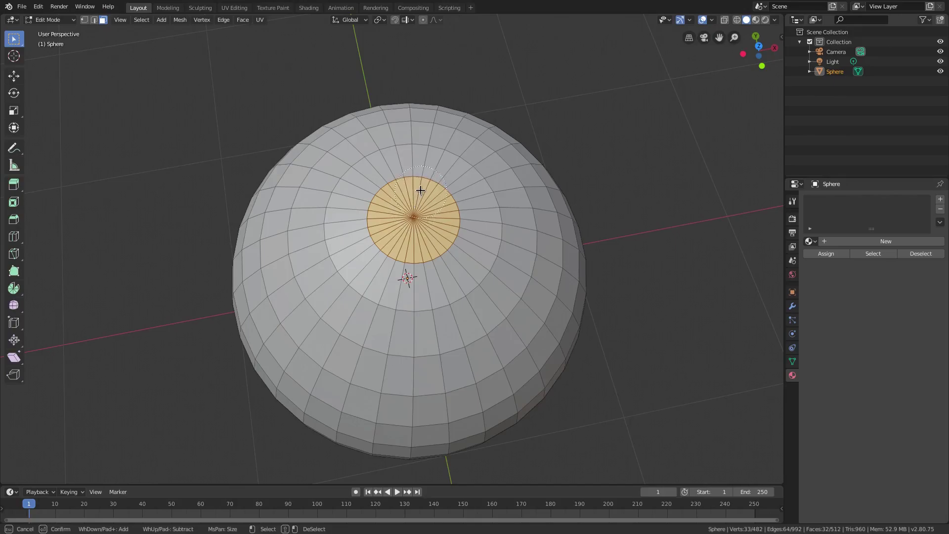
{"action": "mouse_move", "coordinate": [420, 191]}
{"action": "left_mouse_down"}
{"action": "mouse_move", "coordinate": [381, 200]}
{"action": "mouse_move", "coordinate": [415, 269]}
{"action": "mouse_move", "coordinate": [430, 198]}
{"action": "mouse_move", "coordinate": [392, 152]}
{"action": "mouse_move", "coordinate": [338, 212]}
{"action": "mouse_move", "coordinate": [410, 288]}
{"action": "mouse_move", "coordinate": [488, 219]}
{"action": "mouse_move", "coordinate": [452, 170]}
{"action": "left_mouse_up"}
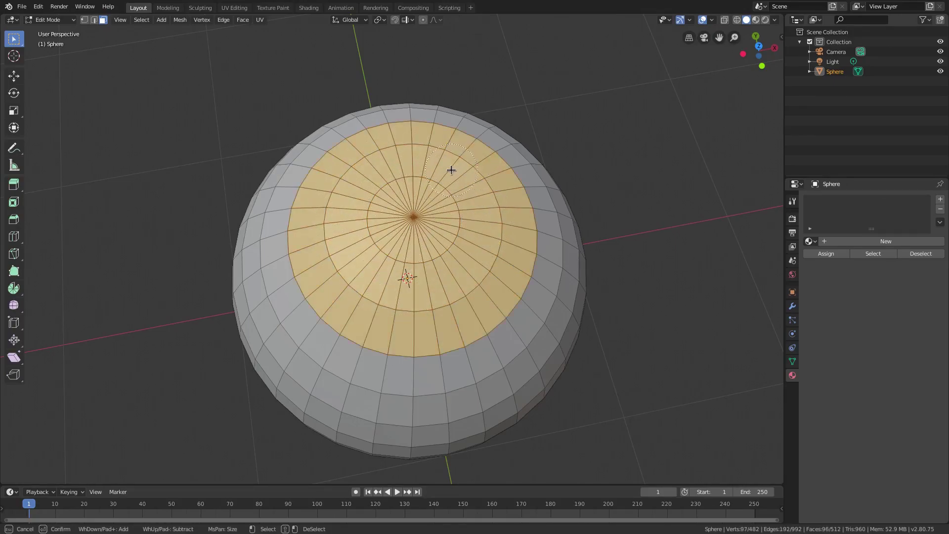
{"action": "key", "text": "Escape"}
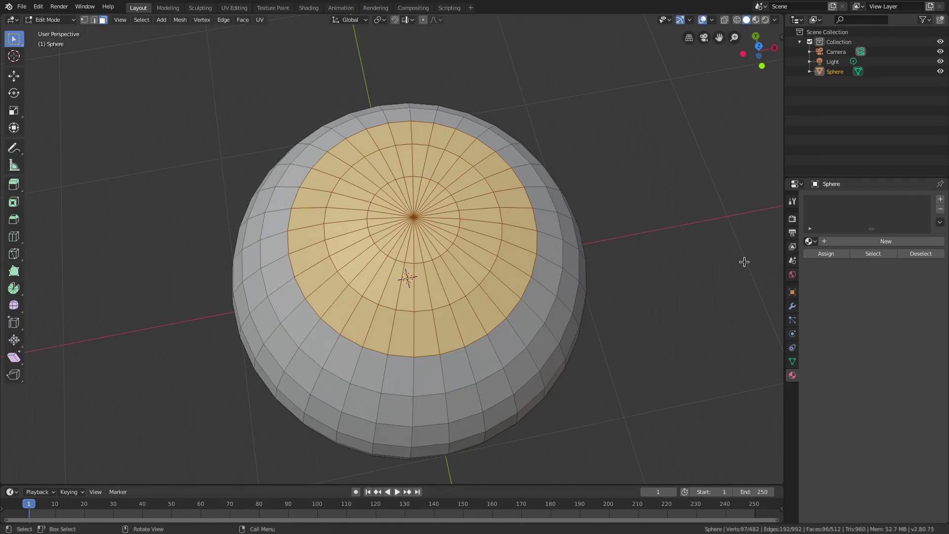
- Create a new material on the sphere and rename it Material
{"action": "left_click", "coordinate": [810, 241]}
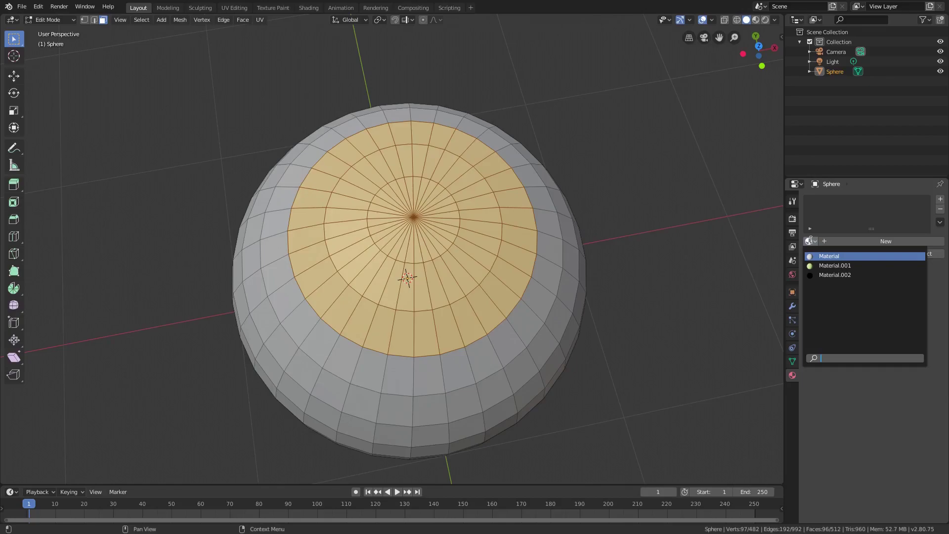
{"action": "left_click", "coordinate": [830, 241]}
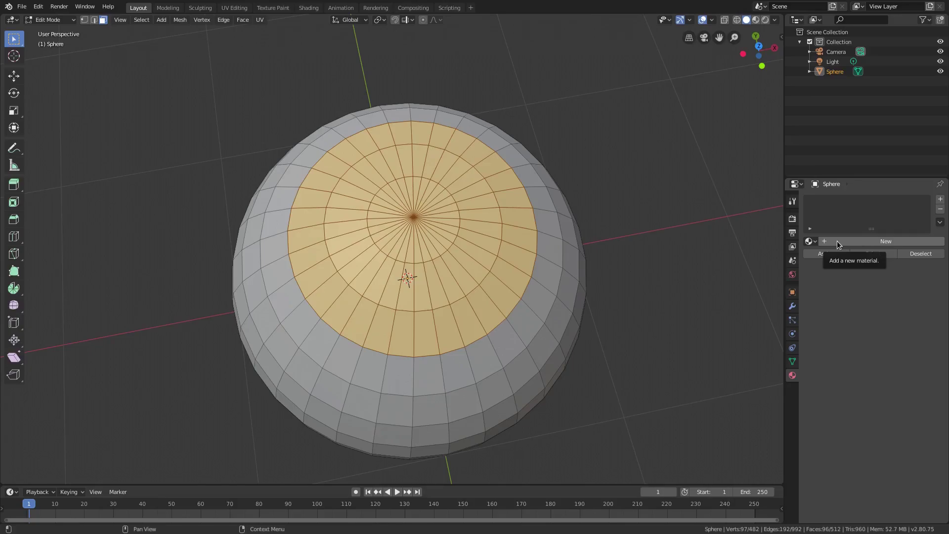
{"action": "left_click", "coordinate": [837, 241]}
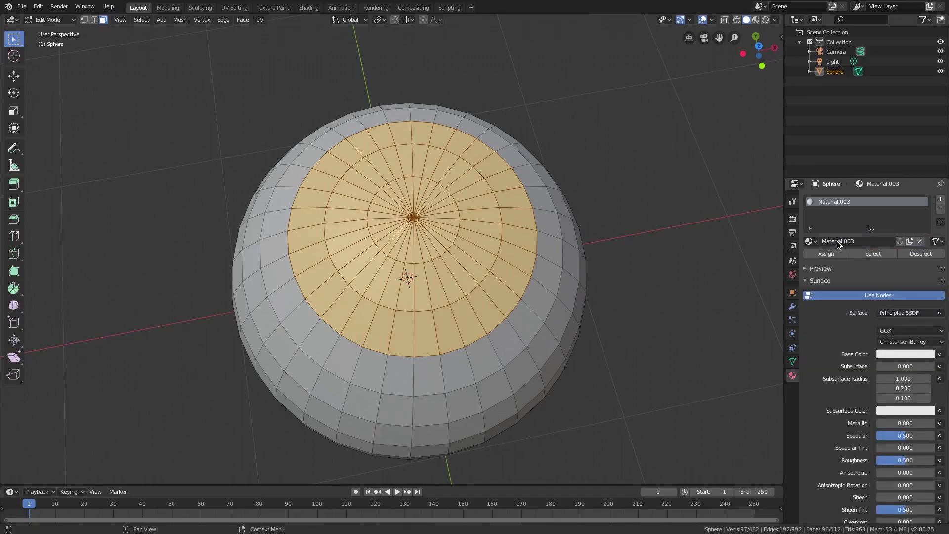
{"action": "left_click", "coordinate": [861, 243]}
{"action": "left_click", "coordinate": [861, 242]}
{"action": "key", "text": "BackSpace"}
{"action": "key", "text": "Return"}
{"action": "left_click", "coordinate": [809, 241]}
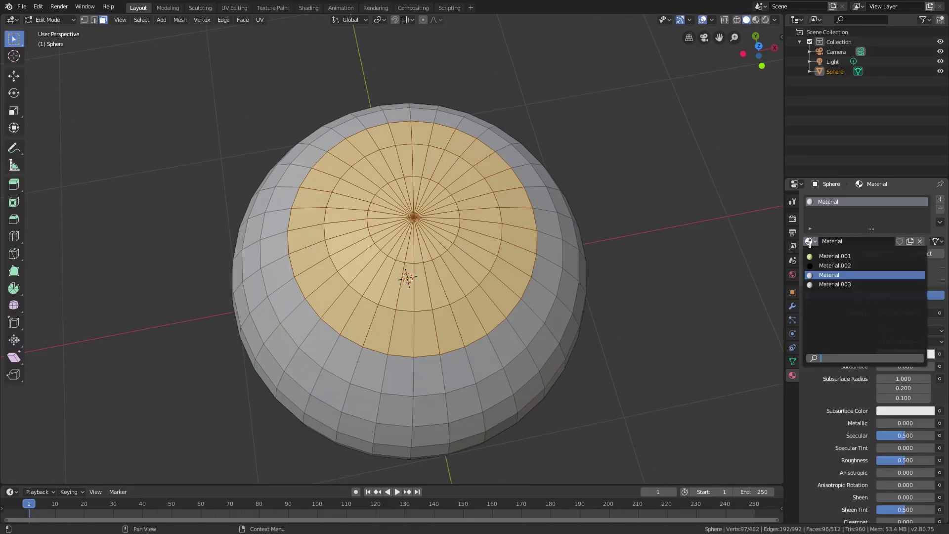
{"action": "left_click", "coordinate": [809, 243]}
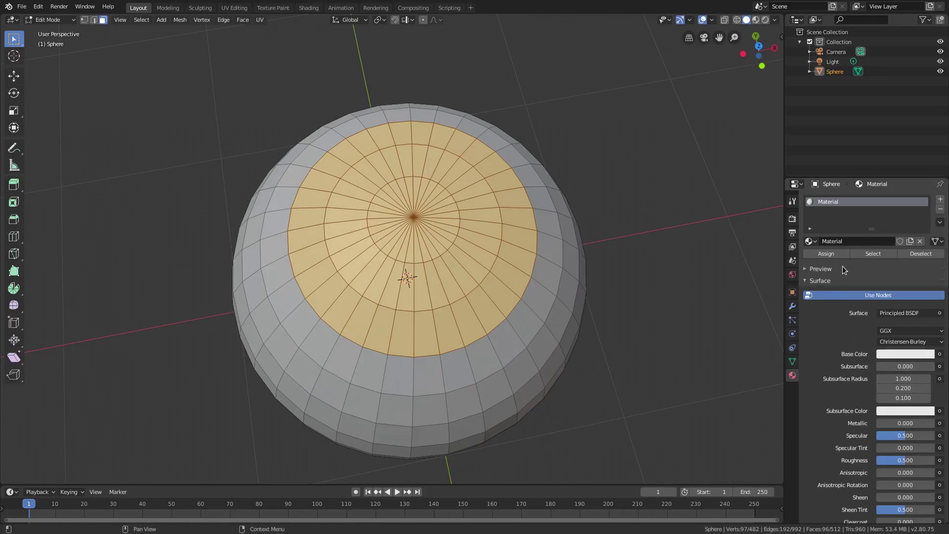
- Set the material's base colour to a darker green with hue 0.291 and saturation 0.524
{"action": "left_click", "coordinate": [892, 355]}
{"action": "left_click_drag", "start_coordinate": [887, 242], "coordinate": [864, 243]}
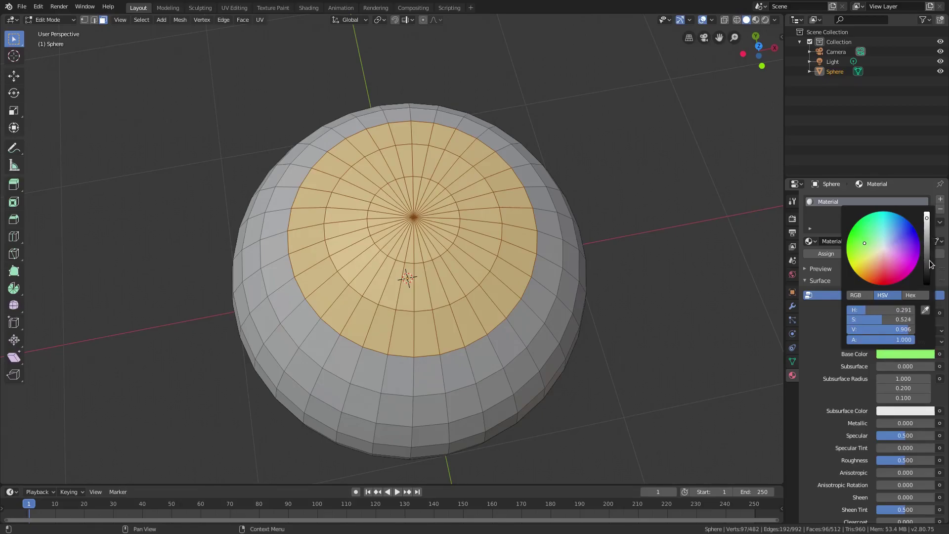
{"action": "left_click_drag", "start_coordinate": [928, 259], "coordinate": [927, 246]}
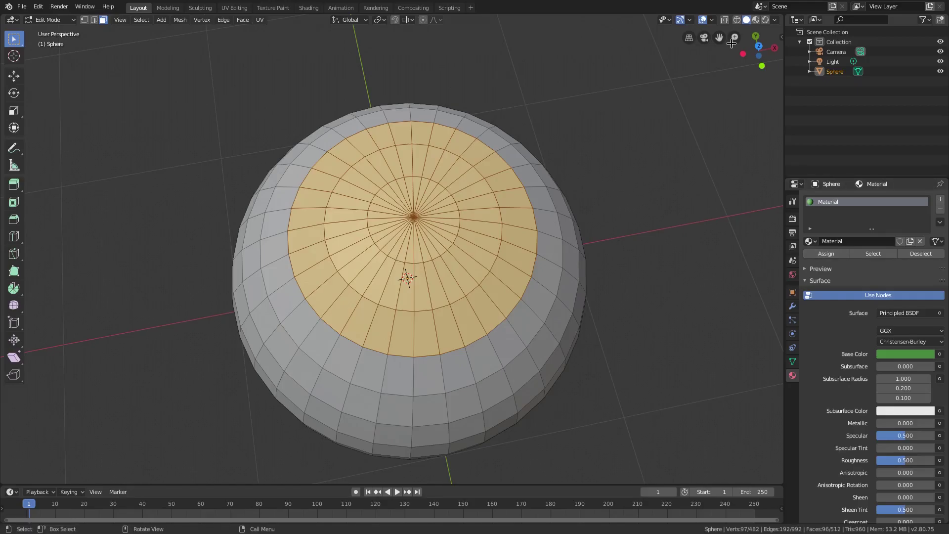
- Switch the viewport to material preview shading and toggle Edit Mode off and on to check the sphere's colour
{"action": "left_click", "coordinate": [756, 19]}
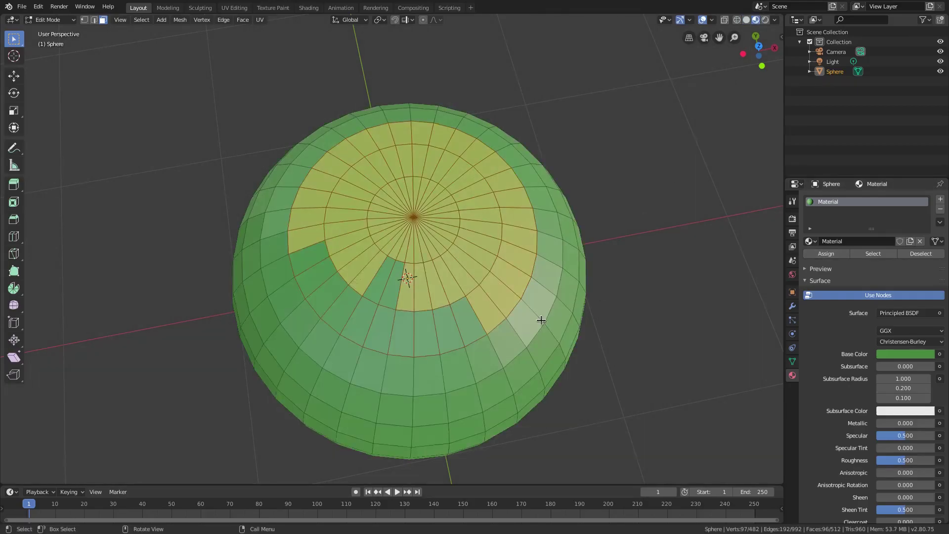
{"action": "key", "text": "Tab"}
{"action": "key", "text": "Tab"}
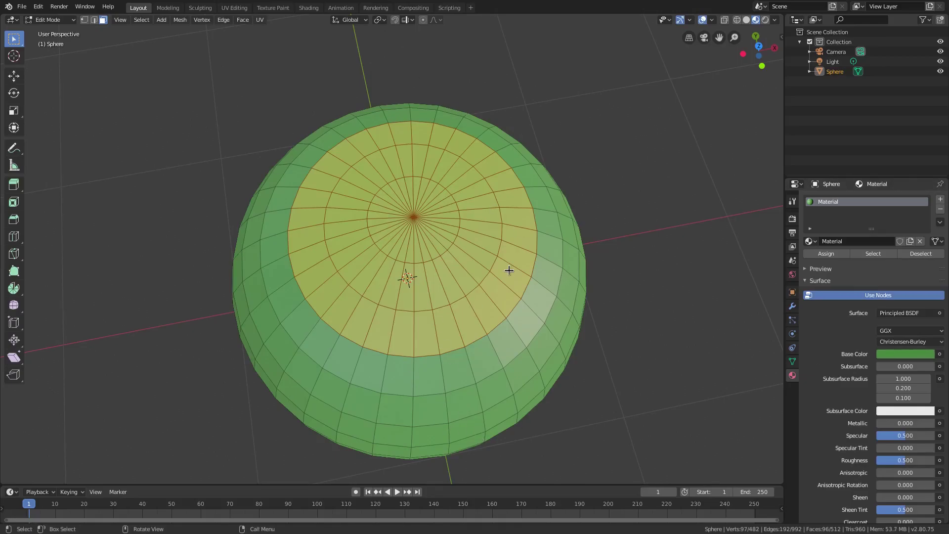
- Set the base colour of the sphere's only material to white
{"action": "left_click", "coordinate": [916, 353]}
{"action": "left_click_drag", "start_coordinate": [889, 320], "coordinate": [847, 319]}
{"action": "left_click", "coordinate": [865, 310]}
{"action": "left_click", "coordinate": [879, 318]}
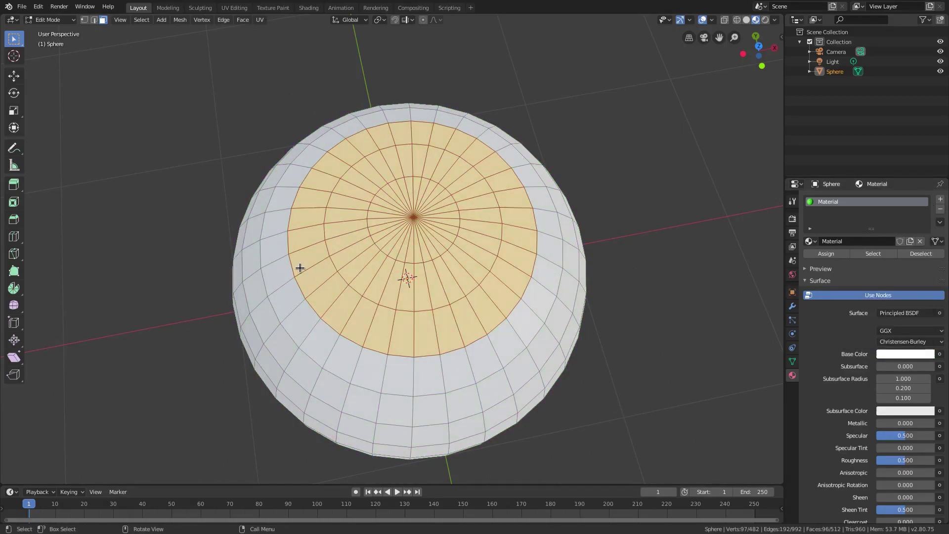
- Add a second material slot with a new material and name it green
{"action": "left_click", "coordinate": [940, 199]}
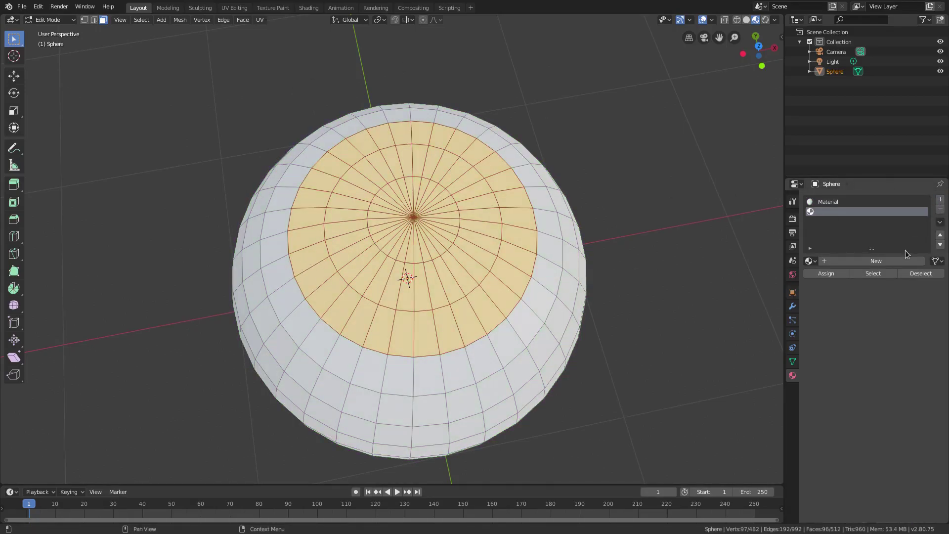
{"action": "left_click", "coordinate": [897, 261]}
{"action": "double_click", "coordinate": [862, 212]}
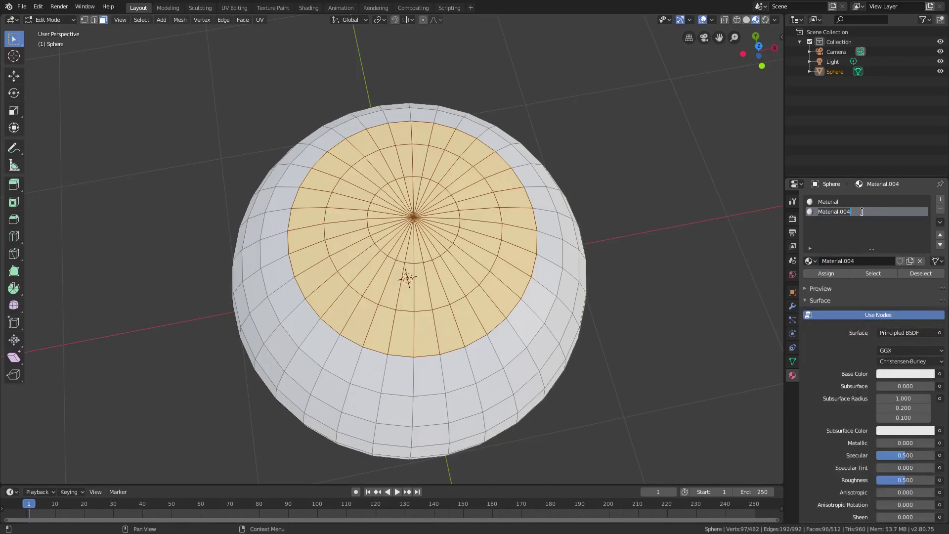
{"action": "type", "text": "green"}
{"action": "key", "text": "Return"}
- Rename the sphere's first material as white
{"action": "double_click", "coordinate": [833, 202]}
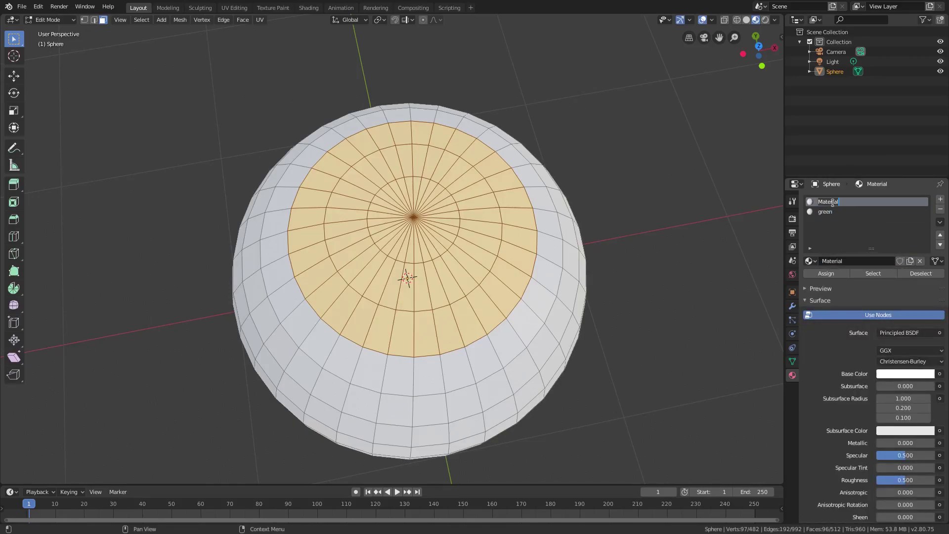
{"action": "type", "text": "white"}
{"action": "key", "text": "Return"}
- Assign the green material to the selected pole faces, set its base colour to medium green, and check the result in Object Mode
{"action": "left_click", "coordinate": [836, 212]}
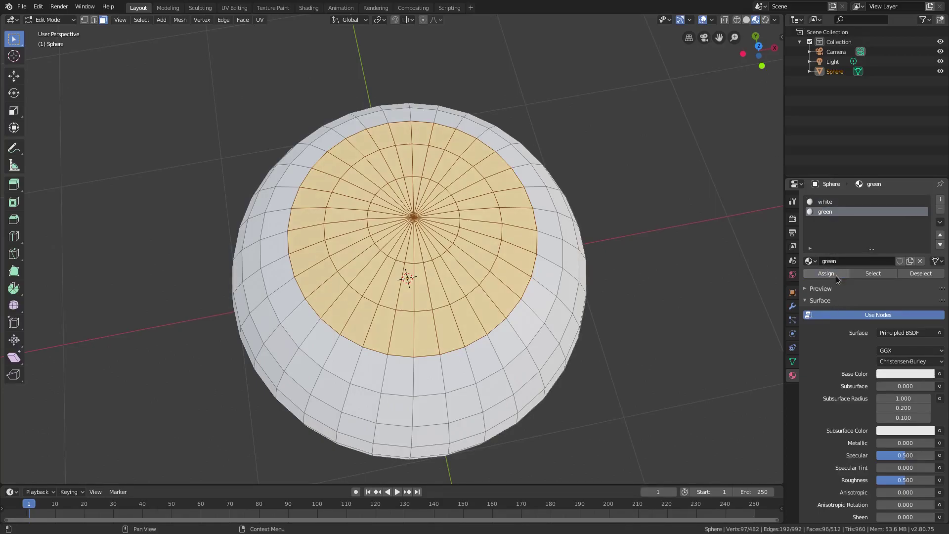
{"action": "left_click", "coordinate": [904, 374]}
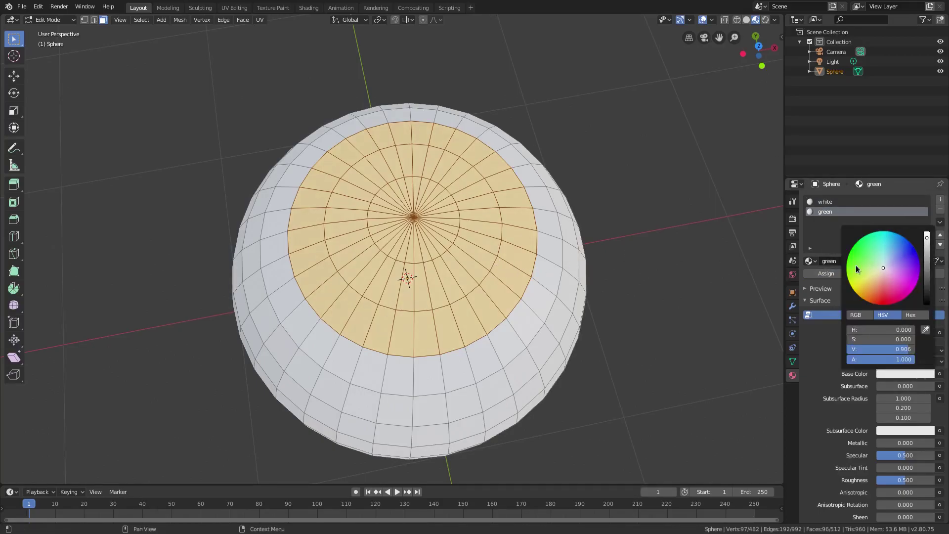
{"action": "left_click_drag", "start_coordinate": [857, 266], "coordinate": [866, 266]}
{"action": "left_click_drag", "start_coordinate": [927, 278], "coordinate": [927, 255]}
{"action": "key", "text": "Tab"}
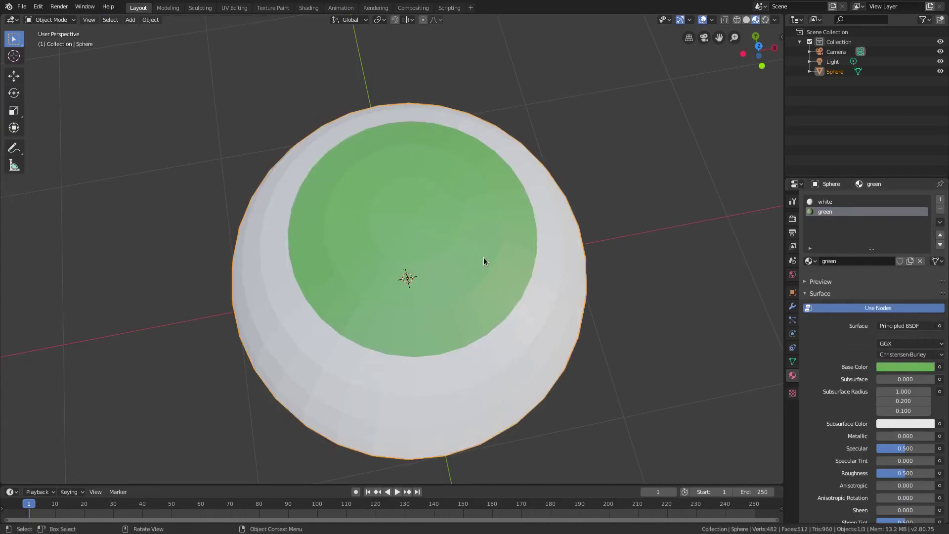
{"action": "scroll", "coordinate": [517, 282], "scroll_direction": "down", "scroll_amount": 4}
{"action": "scroll", "coordinate": [526, 297], "scroll_direction": "up", "scroll_amount": 1}
{"action": "scroll", "coordinate": [527, 297], "scroll_direction": "up", "scroll_amount": 1}
{"action": "key", "text": "Tab"}
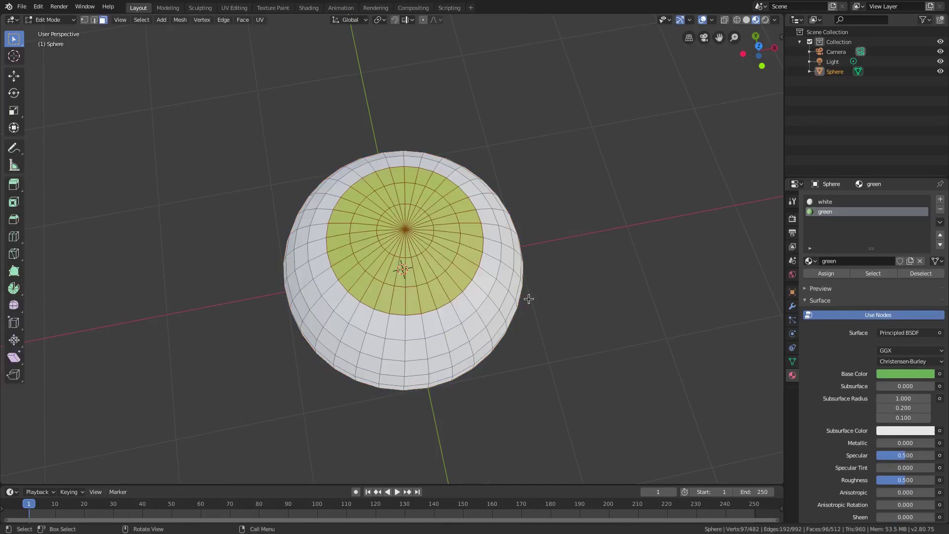
- Return the sphere to Object Mode and apply smooth shading to it
{"action": "key", "text": "Tab"}
{"action": "scroll", "coordinate": [481, 265], "scroll_direction": "up", "scroll_amount": 3}
{"action": "scroll", "coordinate": [543, 315], "scroll_direction": "down", "scroll_amount": 2}
{"action": "middle_click_drag", "start_coordinate": [544, 319], "coordinate": [396, 208]}
{"action": "scroll", "coordinate": [568, 292], "scroll_direction": "up", "scroll_amount": 3}
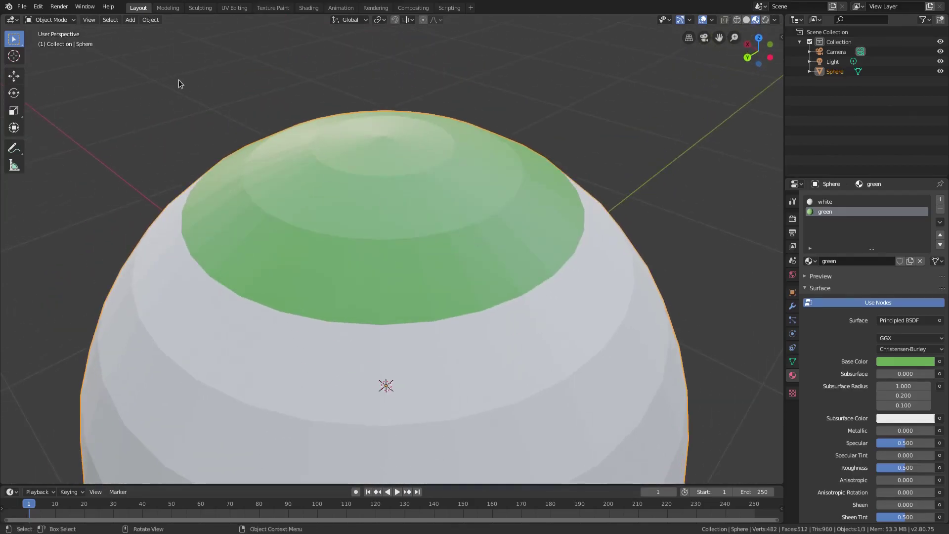
{"action": "left_click", "coordinate": [151, 20]}
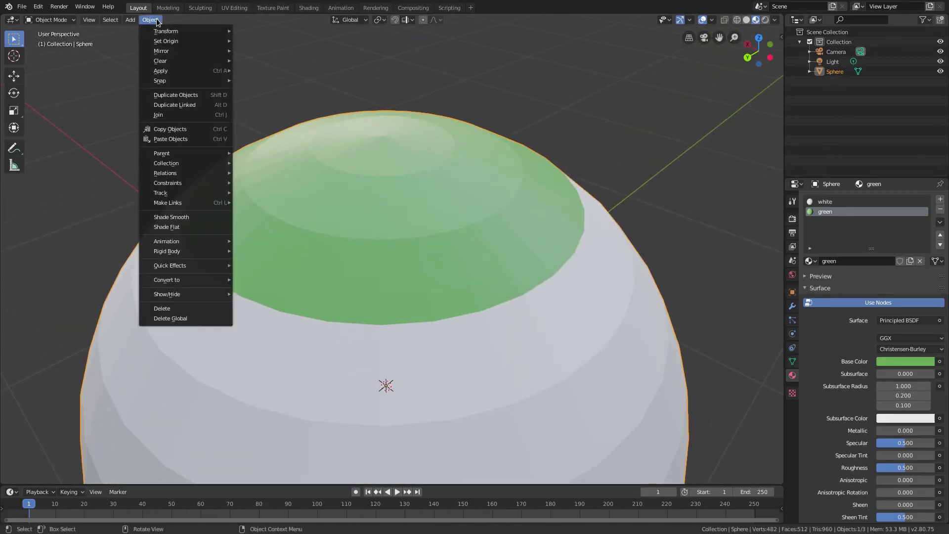
{"action": "left_click", "coordinate": [192, 222]}
- Add a Subdivision Surface modifier to the sphere with both viewport and render subdivisions set to 3
{"action": "left_click", "coordinate": [792, 306]}
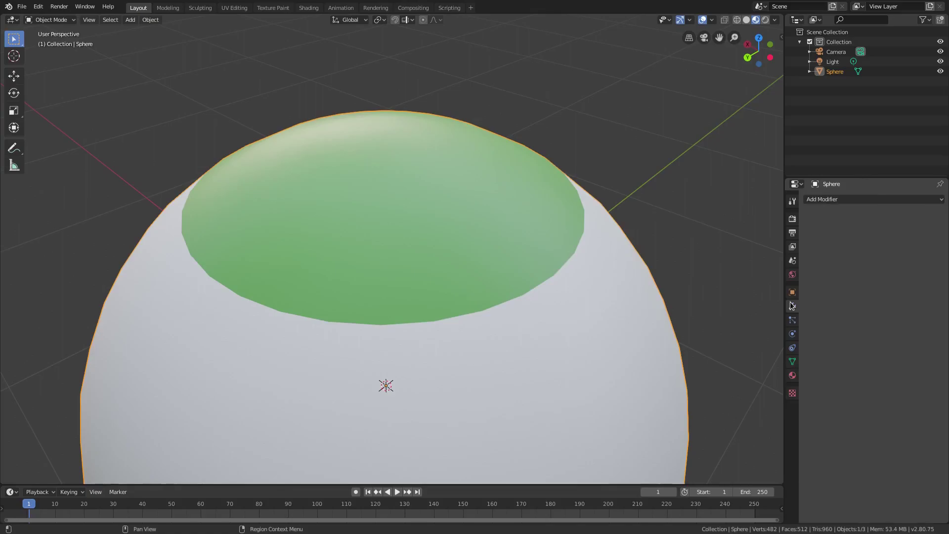
{"action": "left_click", "coordinate": [835, 203]}
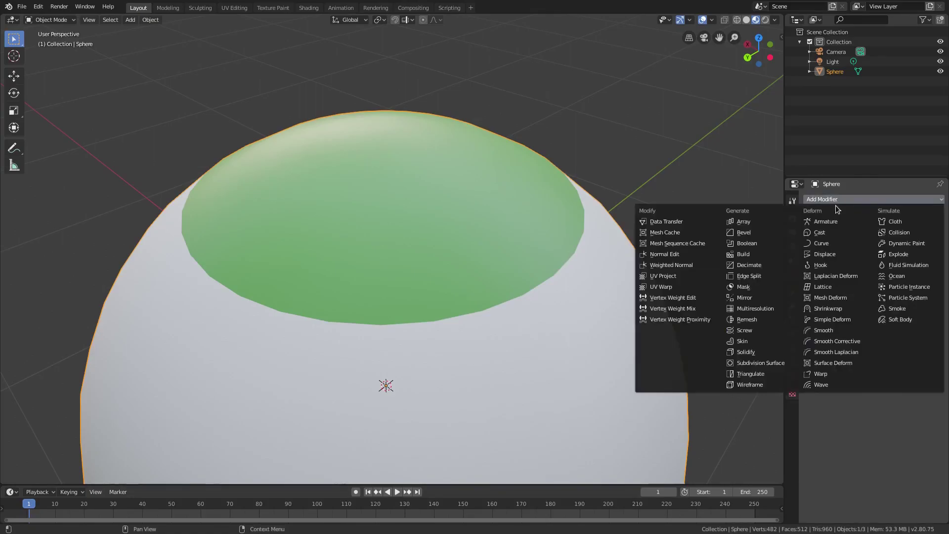
{"action": "left_click", "coordinate": [761, 362]}
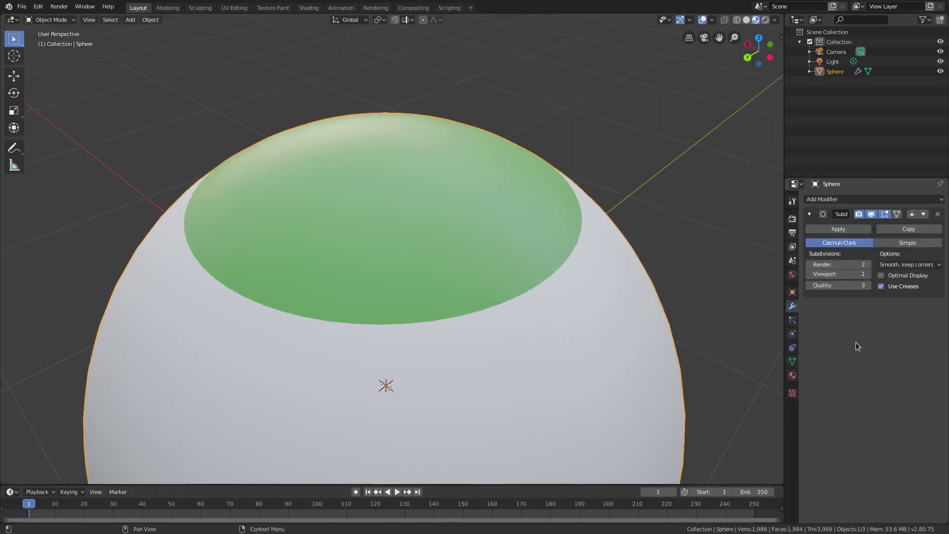
{"action": "left_click", "coordinate": [869, 274]}
{"action": "left_click", "coordinate": [868, 273]}
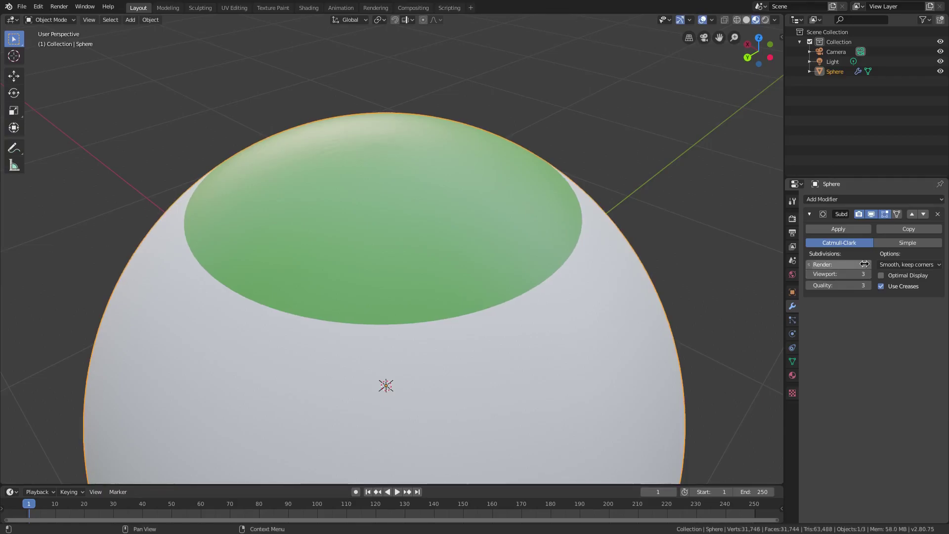
{"action": "scroll", "coordinate": [425, 223], "scroll_direction": "up", "scroll_amount": 6}
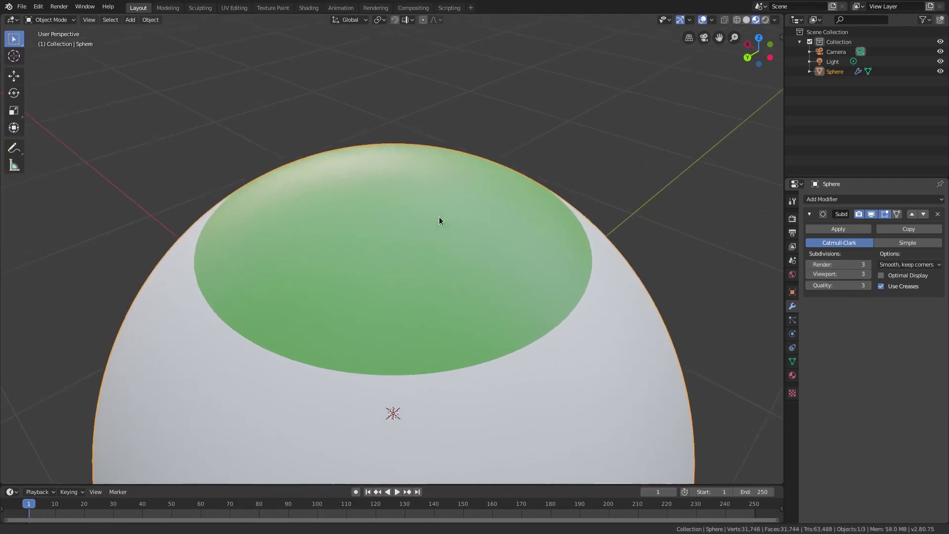
{"action": "scroll", "coordinate": [435, 200], "scroll_direction": "up", "scroll_amount": 4}
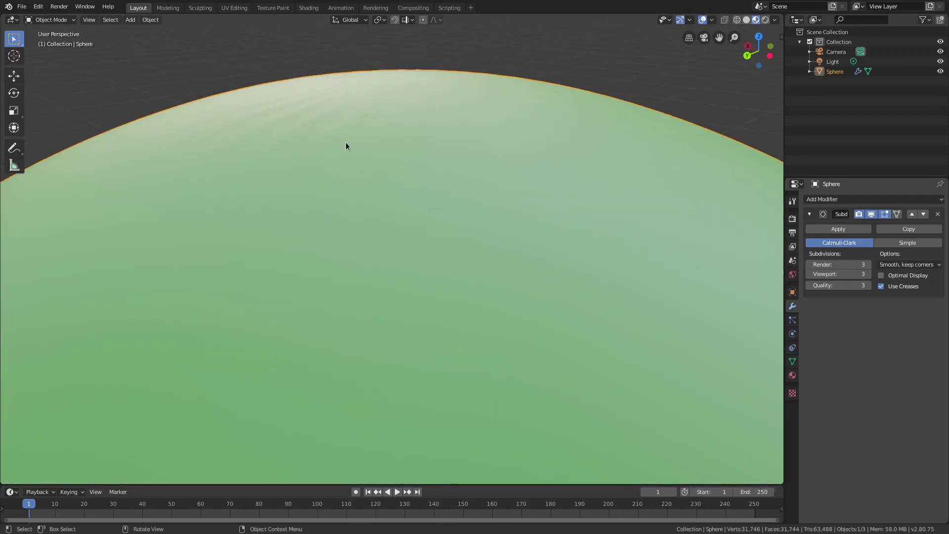
- In vertex selection mode, delete the pole vertex at the centre of the green iris
{"action": "key", "text": "Tab"}
{"action": "scroll", "coordinate": [450, 188], "scroll_direction": "down", "scroll_amount": 5}
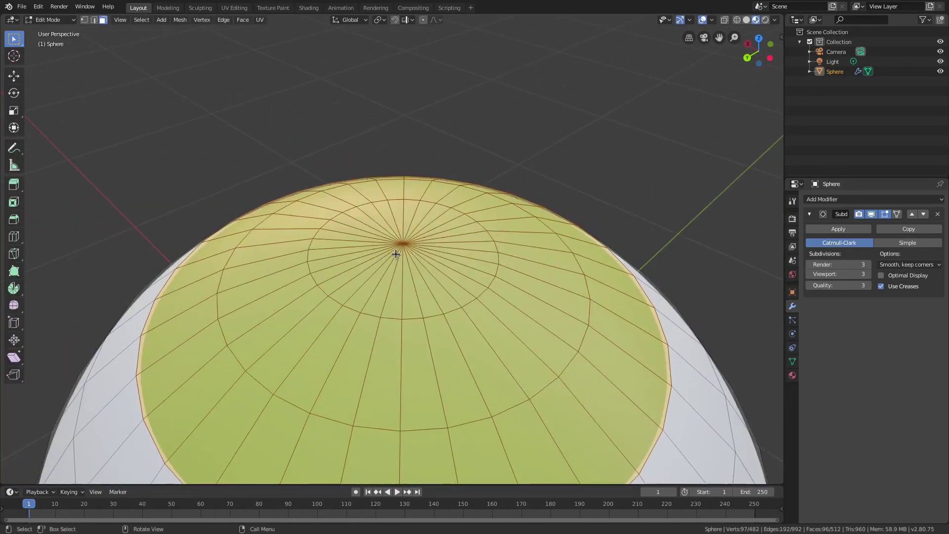
{"action": "left_click", "coordinate": [396, 254]}
{"action": "middle_click_drag", "start_coordinate": [396, 253], "coordinate": [458, 273]}
{"action": "scroll", "coordinate": [451, 253], "scroll_direction": "down", "scroll_amount": 2}
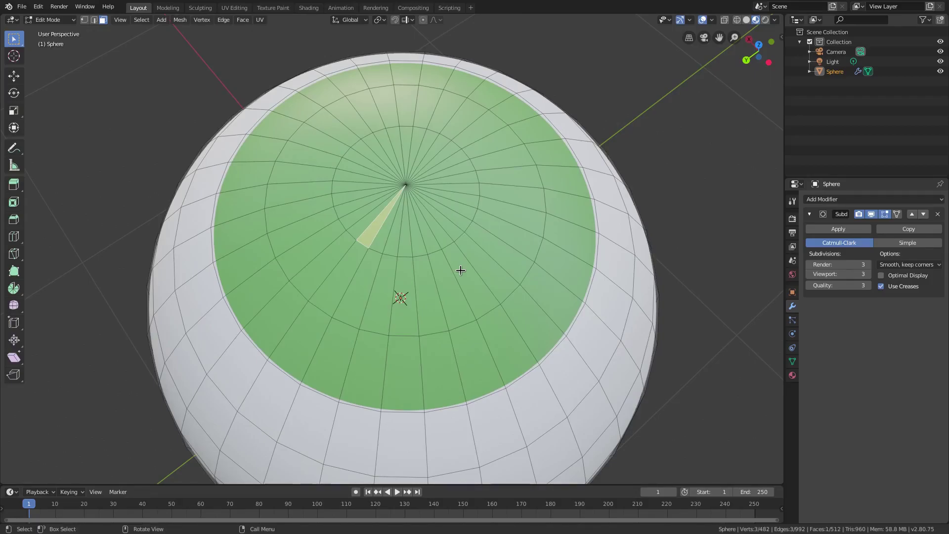
{"action": "left_click", "coordinate": [84, 20]}
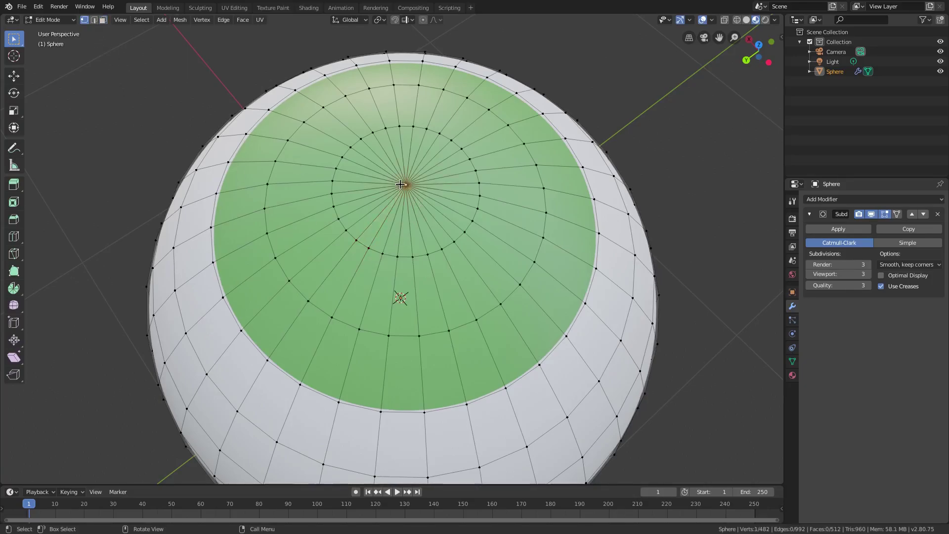
{"action": "key", "text": "x"}
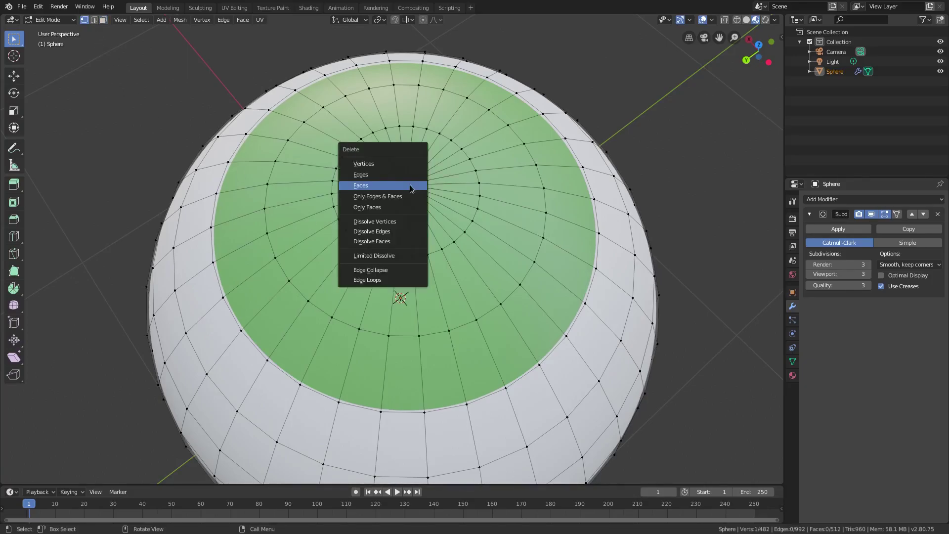
{"action": "left_click", "coordinate": [393, 164]}
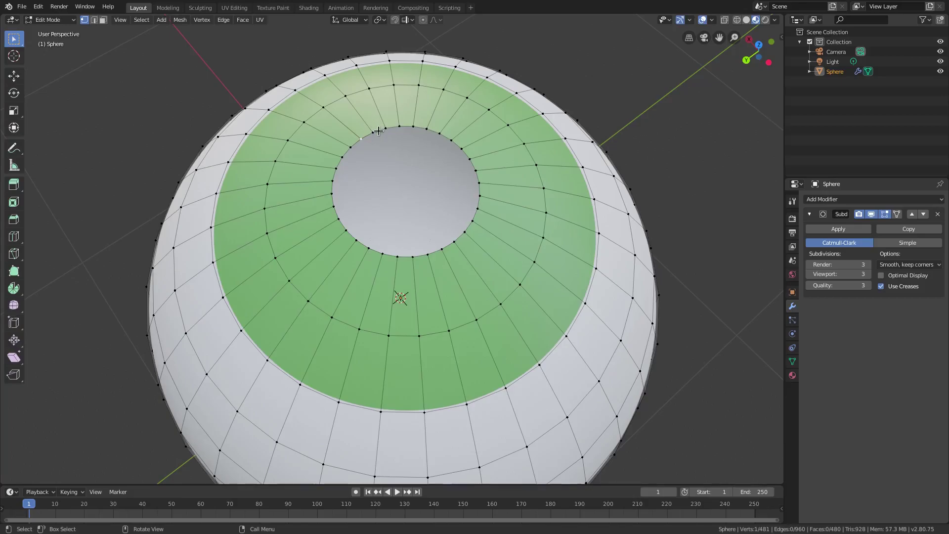
{"action": "left_click", "coordinate": [406, 126], "text": "alt"}
{"action": "left_click", "coordinate": [453, 120], "text": "alt+shift"}
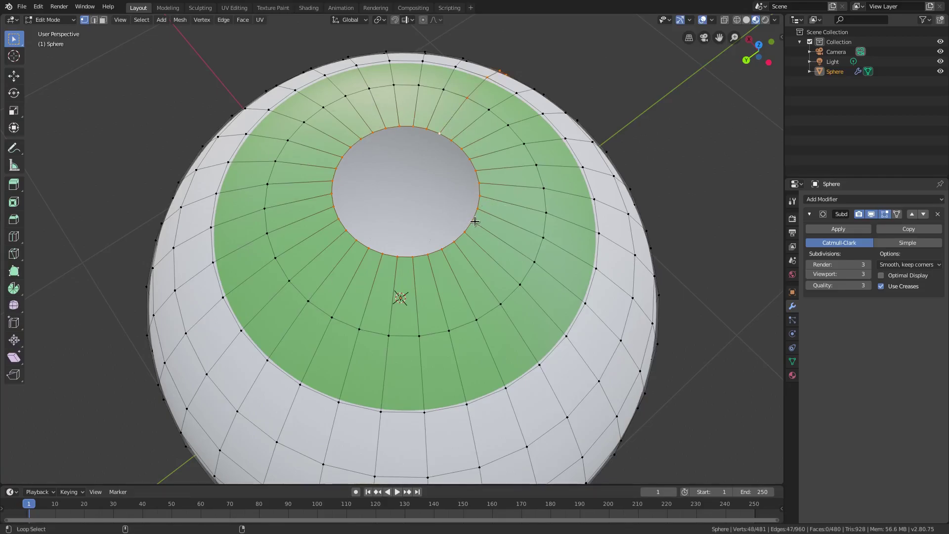
{"action": "middle_click_drag", "start_coordinate": [505, 386], "coordinate": [466, 283]}
{"action": "left_click", "coordinate": [444, 232]}
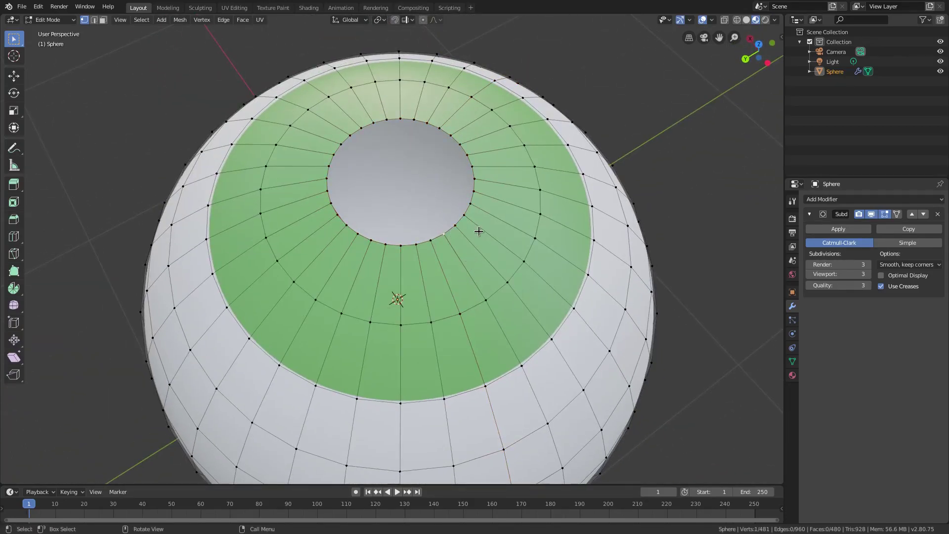
{"action": "left_click", "coordinate": [473, 196], "text": "alt"}
{"action": "left_click", "coordinate": [472, 217], "text": "alt"}
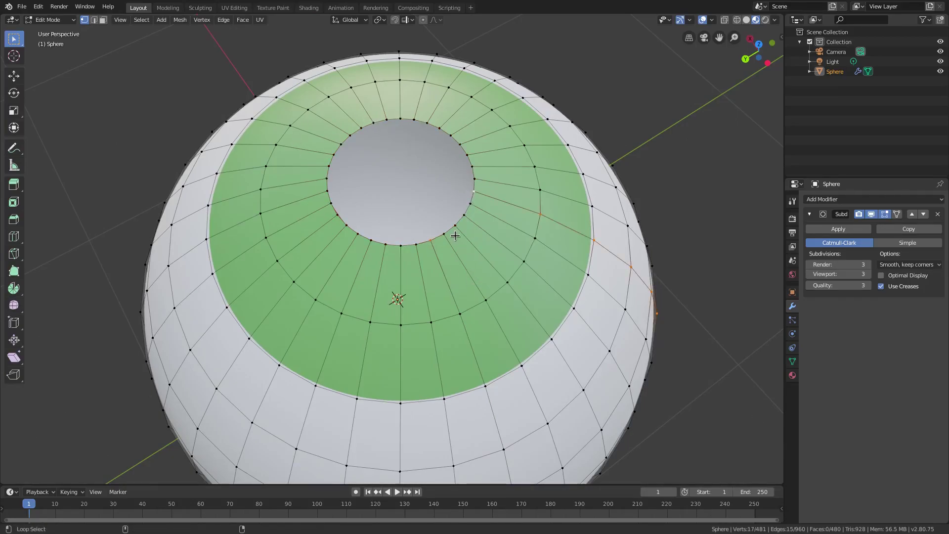
- Select the edge loop around the hole in the iris and fill it with a single face
{"action": "left_click", "coordinate": [350, 229], "text": "alt"}
{"action": "middle_click_drag", "start_coordinate": [487, 282], "coordinate": [523, 297]}
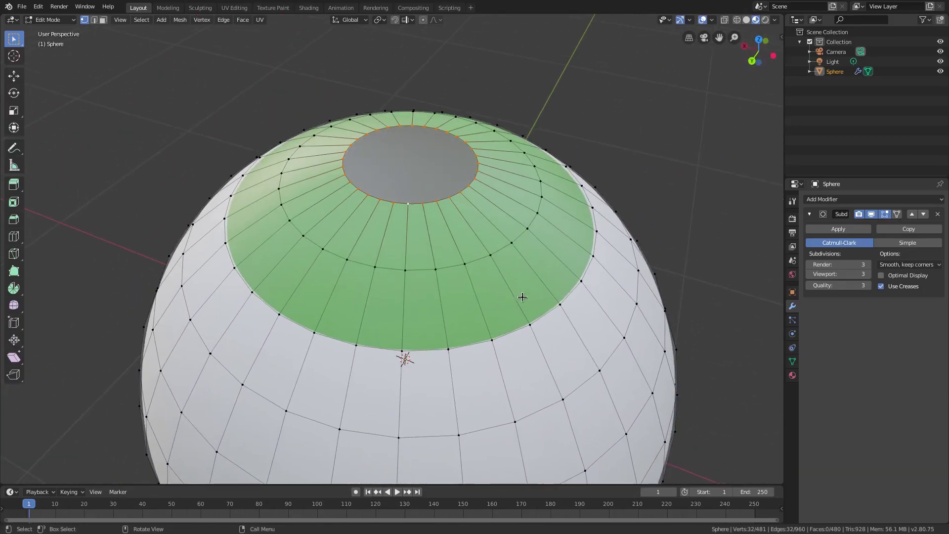
{"action": "key", "text": "f"}
{"action": "scroll", "coordinate": [532, 303], "scroll_direction": "up", "scroll_amount": 2}
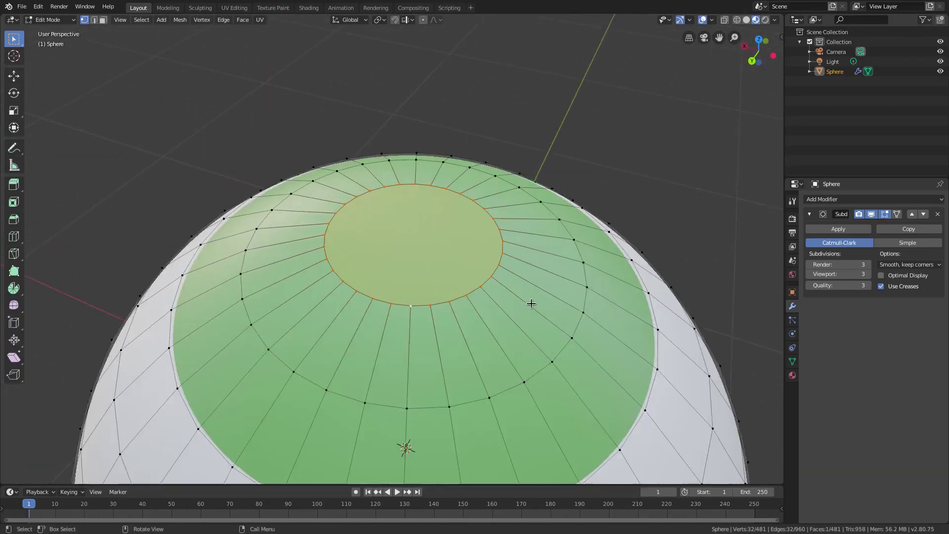
- Add the edge loop in the middle of the green iris to the selection
{"action": "middle_click_drag", "start_coordinate": [531, 303], "coordinate": [522, 289]}
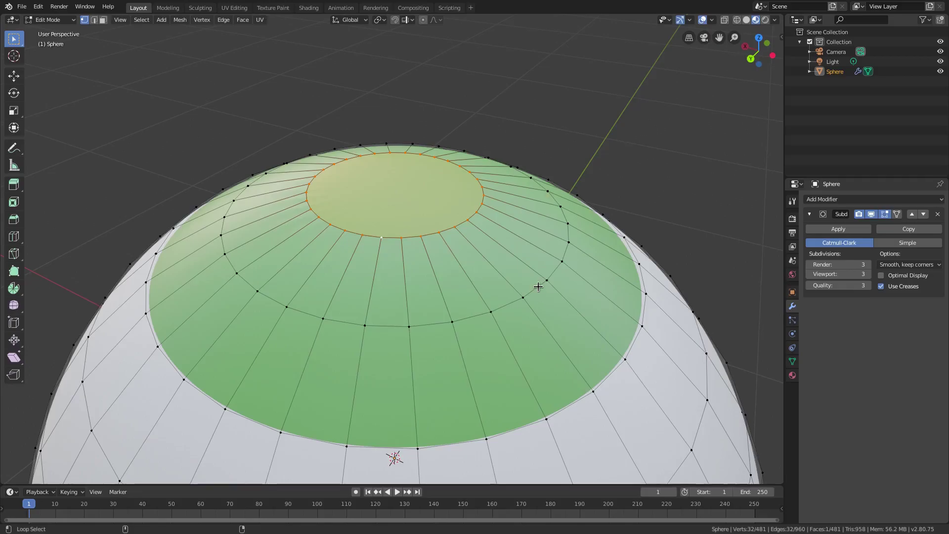
{"action": "left_click", "coordinate": [385, 315], "text": "alt+shift"}
{"action": "scroll", "coordinate": [535, 354], "scroll_direction": "down", "scroll_amount": 3}
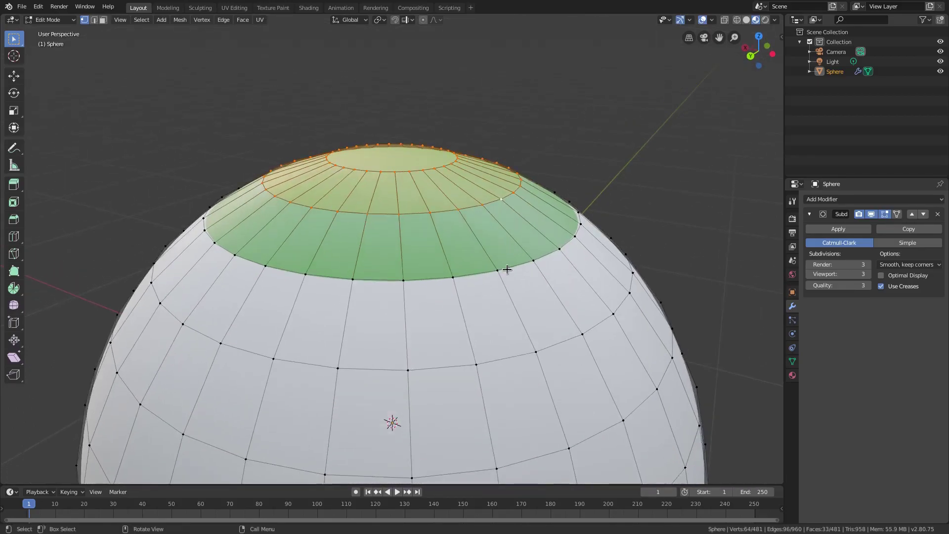
{"action": "left_click", "coordinate": [551, 295], "text": "alt+shift"}
{"action": "key", "text": "ctrl+z"}
{"action": "left_click", "coordinate": [574, 268], "text": "alt+shift"}
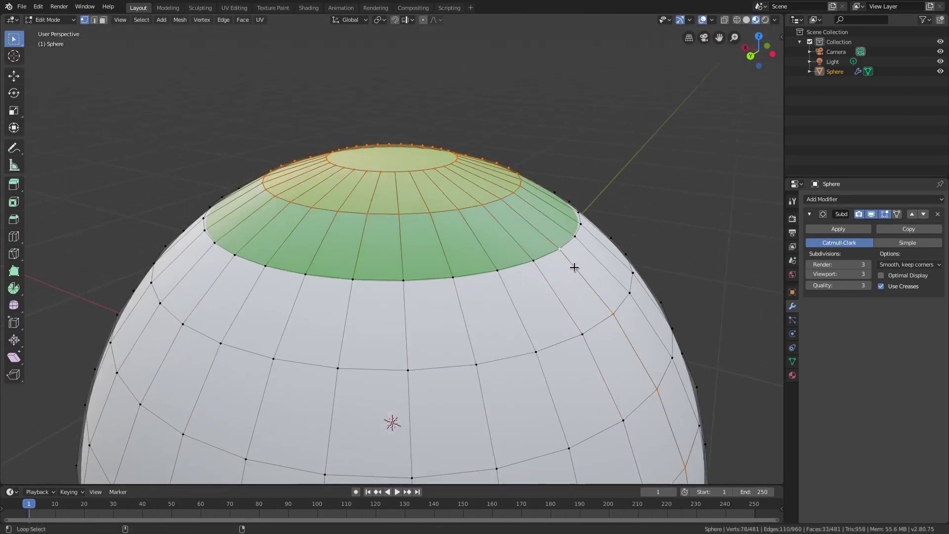
{"action": "key", "text": "ctrl+z"}
{"action": "left_click", "coordinate": [450, 272], "text": "alt+shift"}
{"action": "key", "text": "ctrl+z"}
{"action": "left_click", "coordinate": [550, 246], "text": "alt+shift"}
{"action": "middle_click_drag", "start_coordinate": [581, 272], "coordinate": [606, 252]}
{"action": "key", "text": "ctrl+z"}
{"action": "left_click", "coordinate": [620, 149], "text": "alt+shift"}
{"action": "middle_click_drag", "start_coordinate": [637, 206], "coordinate": [650, 225]}
{"action": "middle_click_drag", "start_coordinate": [642, 222], "coordinate": [520, 238], "text": "shift"}
{"action": "scroll", "coordinate": [580, 275], "scroll_direction": "up", "scroll_amount": 1}
{"action": "key", "text": "ctrl+z"}
{"action": "middle_click_drag", "start_coordinate": [581, 274], "coordinate": [463, 258]}
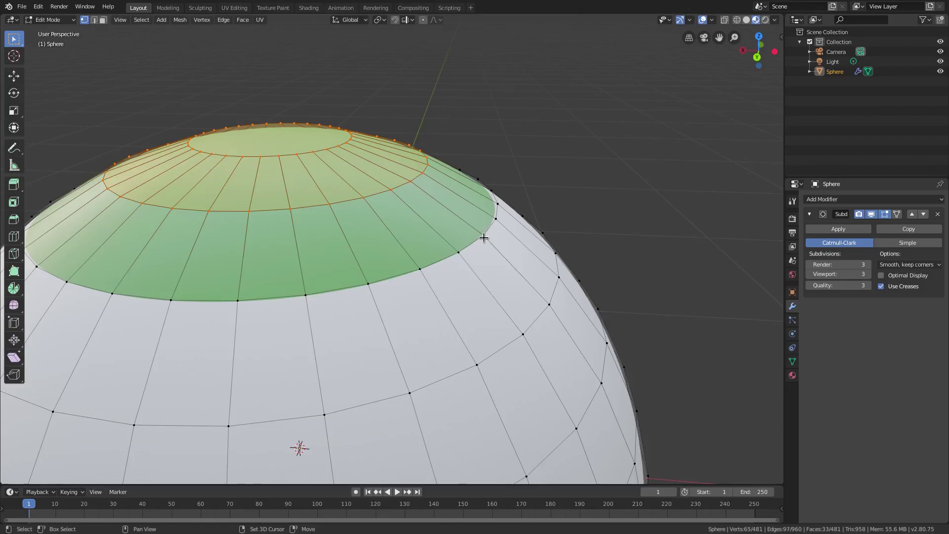
- Add the iris's outer boundary edge loop to the selection, covering all the green faces
{"action": "left_click", "coordinate": [411, 275], "text": "shift"}
{"action": "left_click", "coordinate": [137, 297], "text": "alt+shift"}
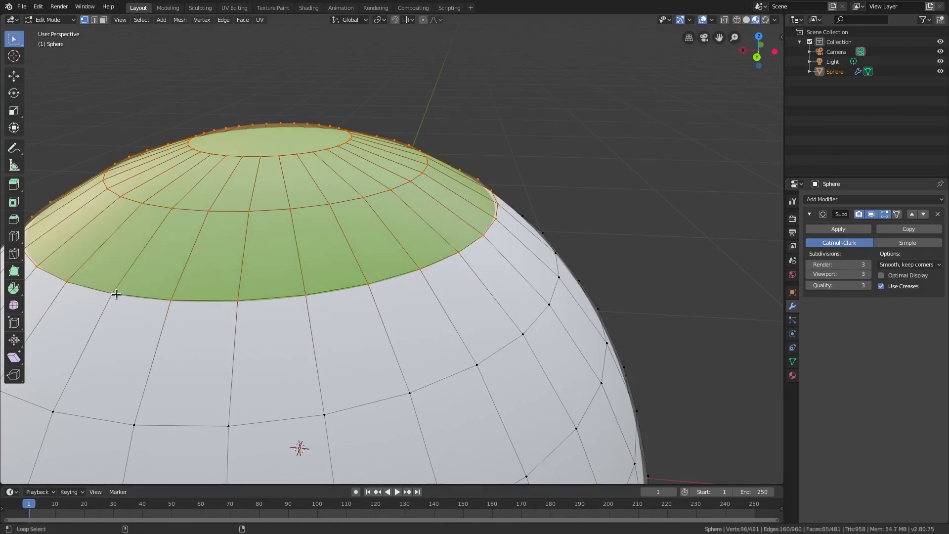
{"action": "scroll", "coordinate": [403, 317], "scroll_direction": "down", "scroll_amount": 2}
- Flatten the selected iris faces by scaling them to 0 along the Z axis
{"action": "middle_click_drag", "start_coordinate": [403, 318], "coordinate": [615, 253]}
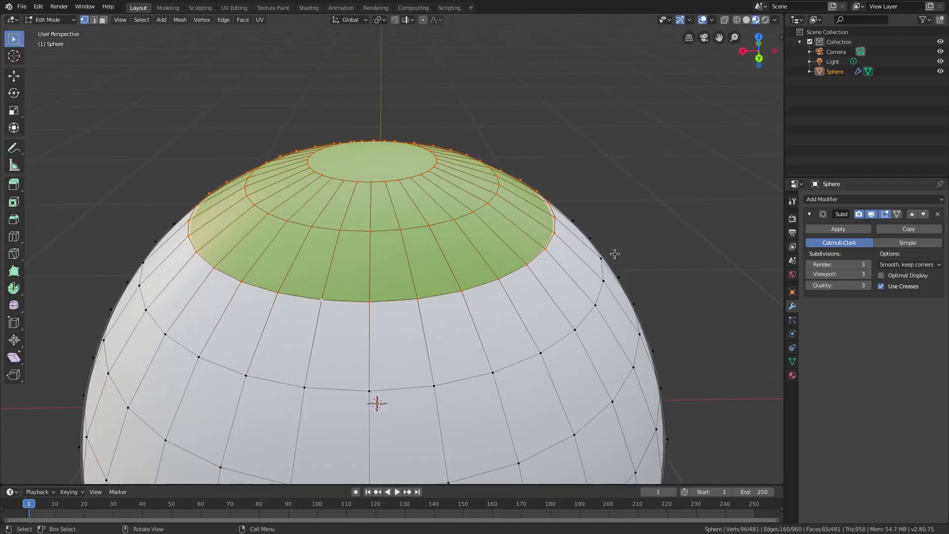
{"action": "key", "text": "s"}
{"action": "type", "text": "z"}
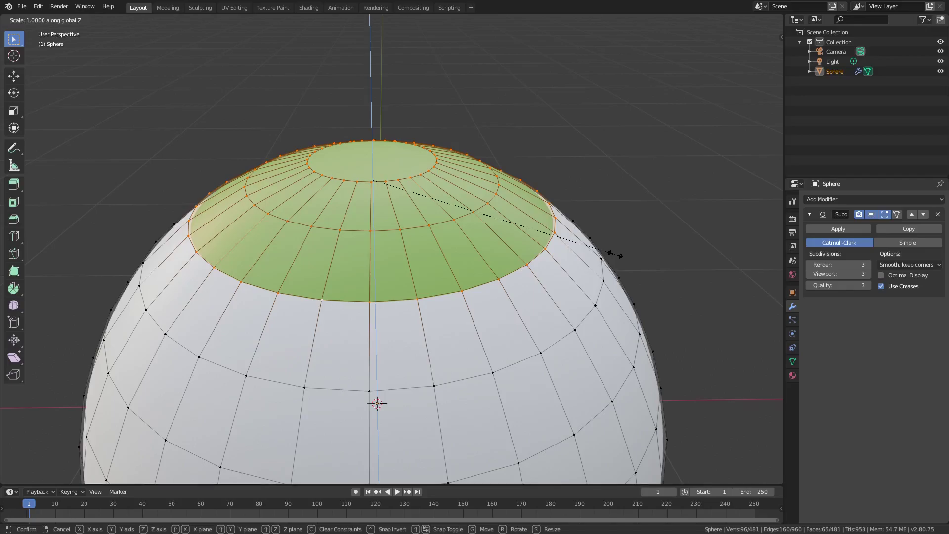
{"action": "type", "text": "0"}
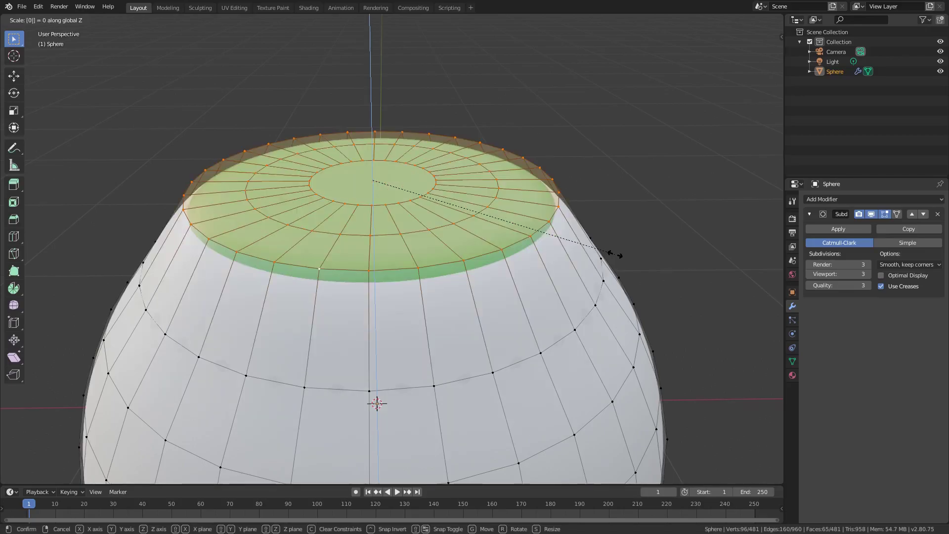
{"action": "key", "text": "Return"}
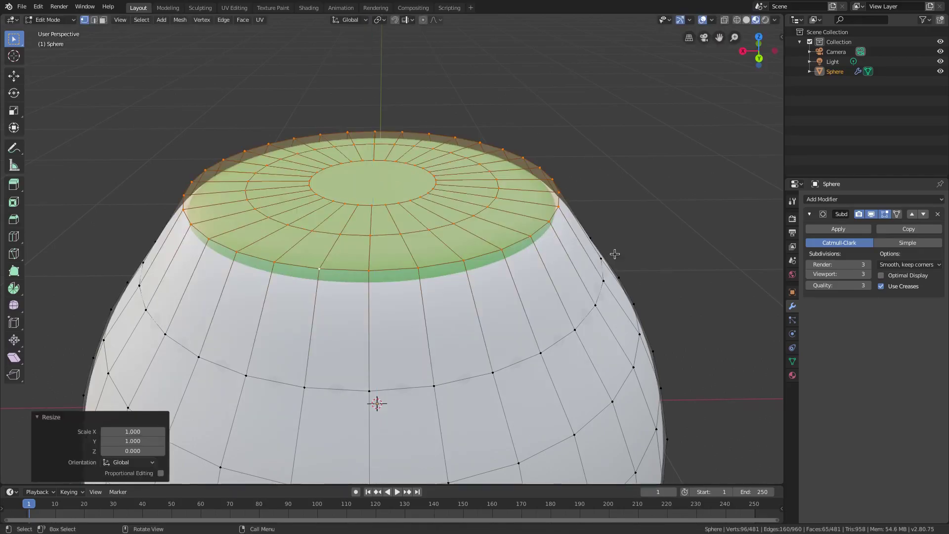
- Lower the flattened iris about 0.09 m along Z and view the eyeball in Object Mode
{"action": "scroll", "coordinate": [613, 248], "scroll_direction": "down", "scroll_amount": 6}
{"action": "middle_click_drag", "start_coordinate": [587, 254], "coordinate": [589, 260]}
{"action": "scroll", "coordinate": [589, 261], "scroll_direction": "up", "scroll_amount": 4}
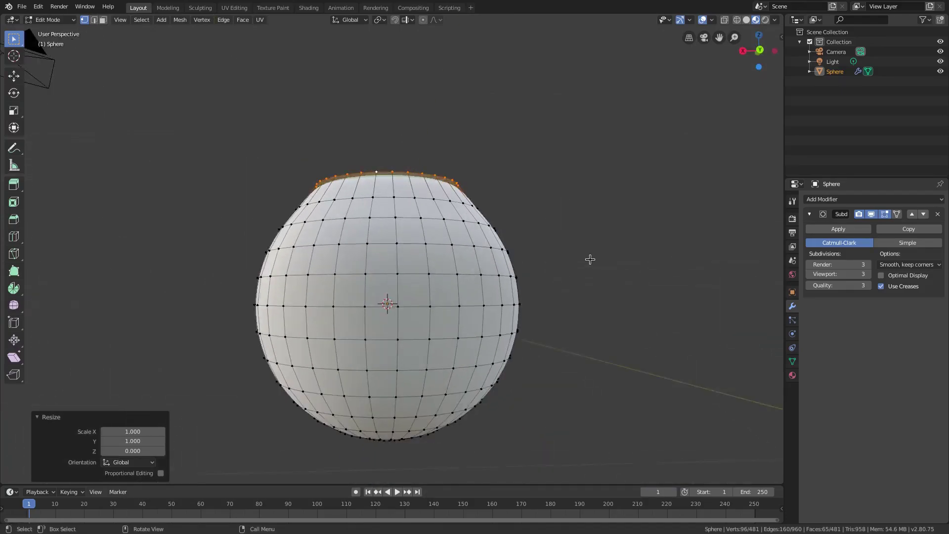
{"action": "key", "text": "g"}
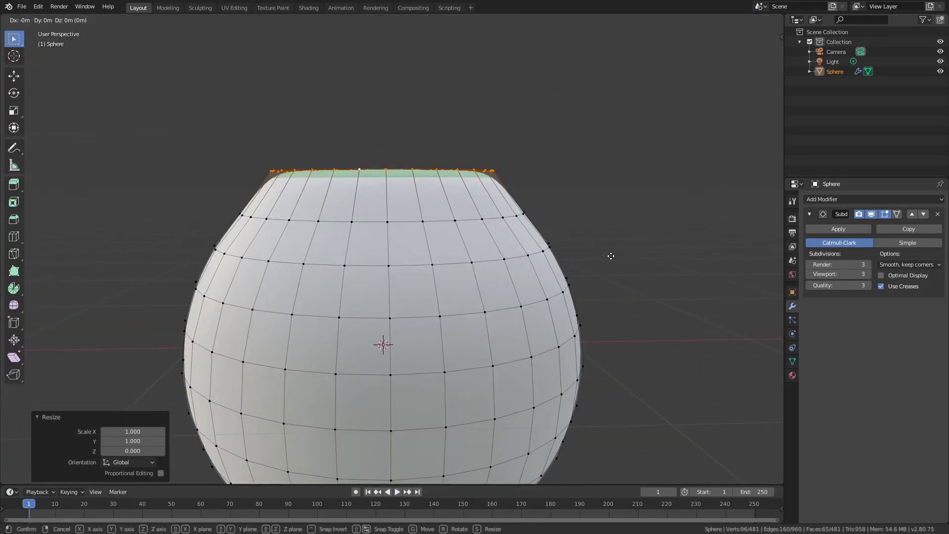
{"action": "key", "text": "z"}
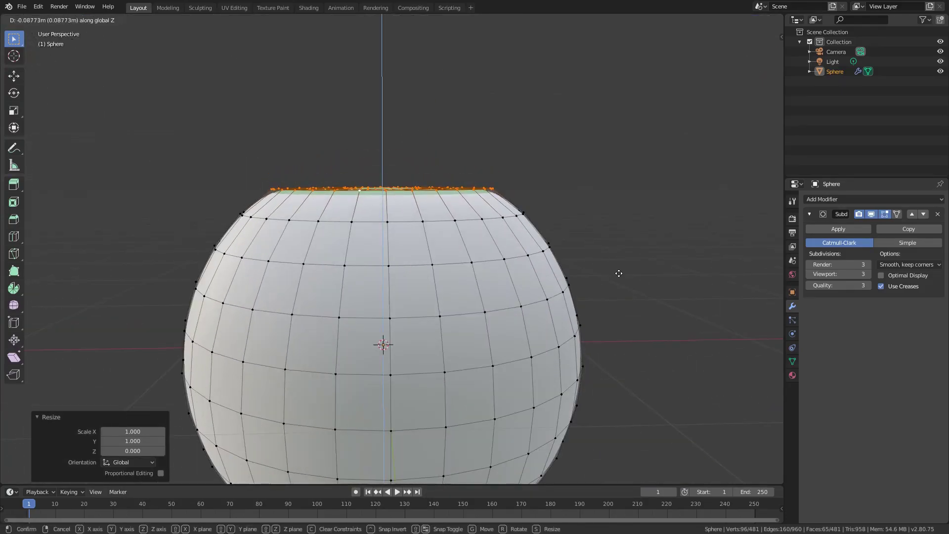
{"action": "left_click", "coordinate": [617, 272]}
{"action": "scroll", "coordinate": [610, 286], "scroll_direction": "down", "scroll_amount": 2}
{"action": "key", "text": "Tab"}
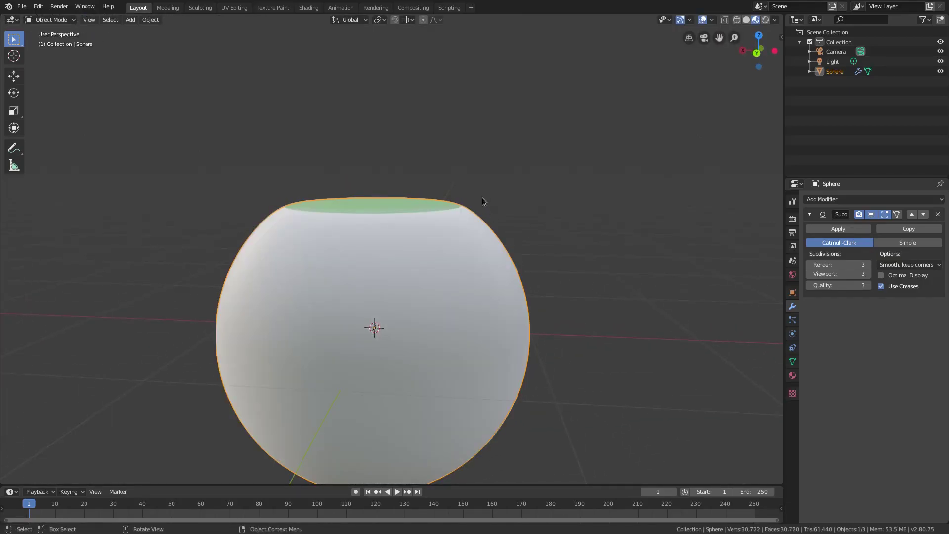
- Readjust the height of the flattened iris along Z and check the shape in Object Mode
{"action": "scroll", "coordinate": [483, 194], "scroll_direction": "down", "scroll_amount": 1}
{"action": "middle_click_drag", "start_coordinate": [482, 198], "coordinate": [520, 290]}
{"action": "scroll", "coordinate": [484, 197], "scroll_direction": "up", "scroll_amount": 2}
{"action": "key", "text": "Tab"}
{"action": "key", "text": "g"}
{"action": "key", "text": "z"}
{"action": "left_click", "coordinate": [620, 220]}
{"action": "key", "text": "Tab"}
{"action": "scroll", "coordinate": [523, 282], "scroll_direction": "up", "scroll_amount": 2}
- Select only the middle and innermost edge loops of the iris and adjust their height together along Z
{"action": "key", "text": "Tab"}
{"action": "middle_click_drag", "start_coordinate": [381, 247], "coordinate": [386, 269]}
{"action": "key", "text": "alt+a"}
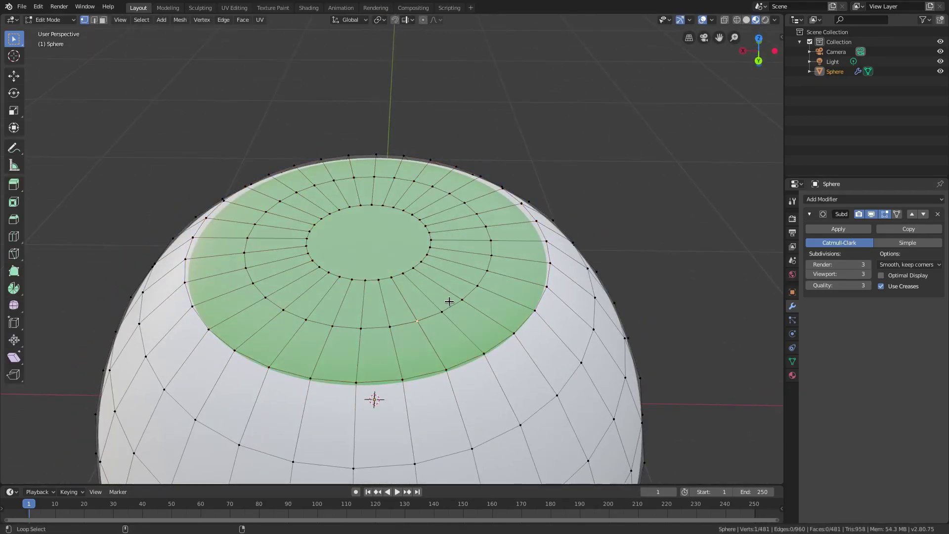
{"action": "left_click", "coordinate": [450, 302], "text": "alt"}
{"action": "left_click", "coordinate": [423, 258], "text": "alt+shift"}
{"action": "key", "text": "g"}
{"action": "key", "text": "z"}
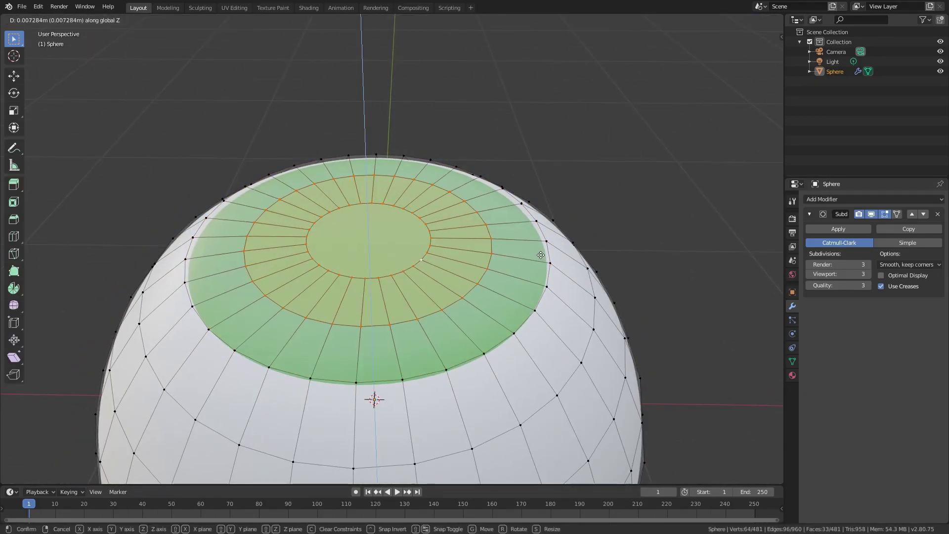
{"action": "left_click", "coordinate": [540, 254]}
{"action": "middle_click_drag", "start_coordinate": [540, 255], "coordinate": [347, 305]}
{"action": "key", "text": "g"}
{"action": "key", "text": "z"}
{"action": "left_click", "coordinate": [523, 198]}
- Move just the innermost iris loop along Z, inspect the smoothed surface in Object Mode, and return to Edit Mode
{"action": "left_click", "coordinate": [419, 238]}
{"action": "key", "text": "g"}
{"action": "key", "text": "z"}
{"action": "left_click", "coordinate": [653, 244]}
{"action": "key", "text": "Tab"}
{"action": "scroll", "coordinate": [347, 305], "scroll_direction": "up", "scroll_amount": 5}
{"action": "scroll", "coordinate": [438, 288], "scroll_direction": "down", "scroll_amount": 5}
{"action": "middle_click_drag", "start_coordinate": [438, 288], "coordinate": [464, 298]}
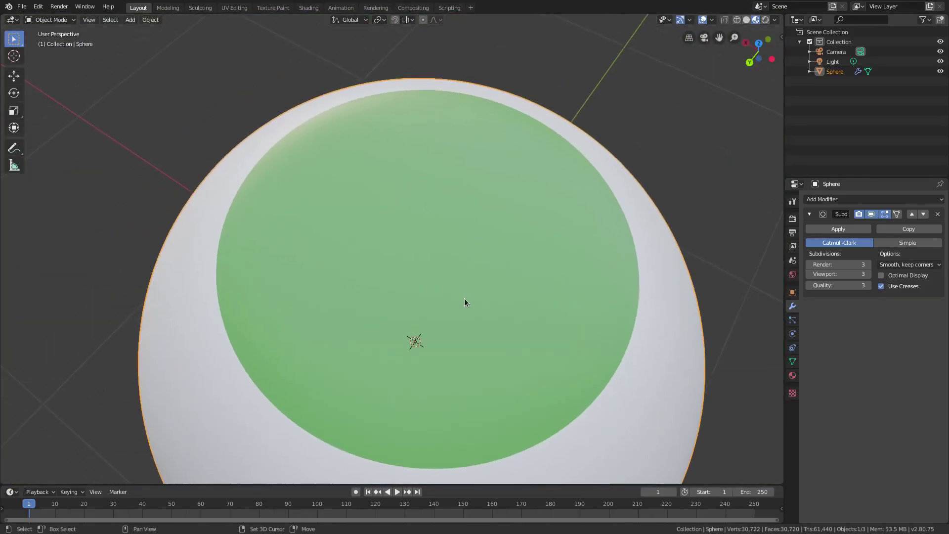
{"action": "key", "text": "Tab"}
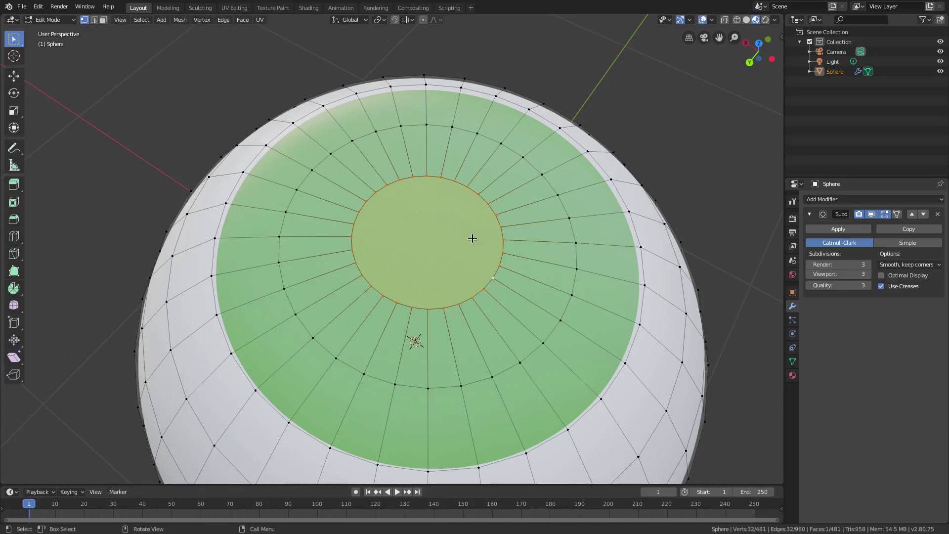
- Switch to face selection and select only the central pupil face of the iris
{"action": "left_click", "coordinate": [103, 20]}
{"action": "left_click", "coordinate": [444, 242]}
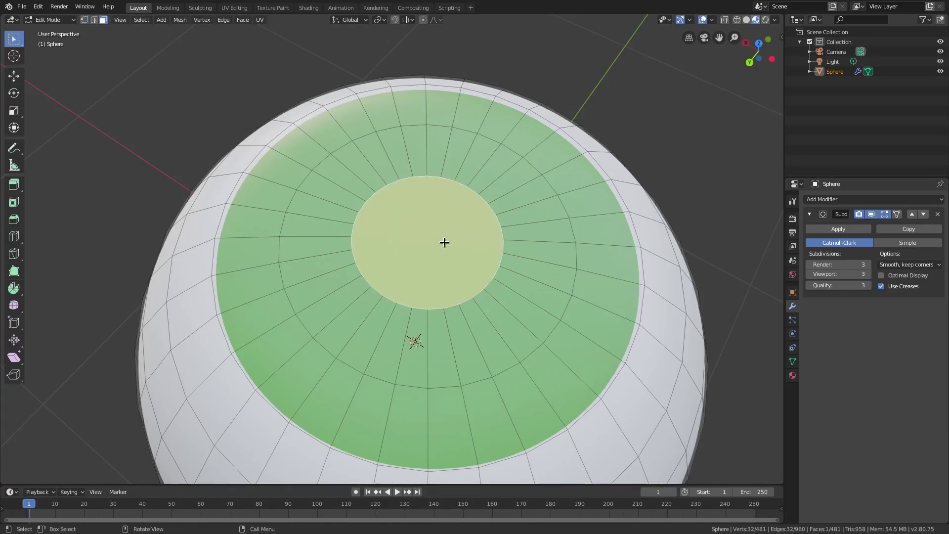
{"action": "left_click", "coordinate": [378, 297]}
{"action": "left_click", "coordinate": [433, 238]}
- Create a third material named black on the sphere and assign it to the selected pupil face
{"action": "left_click", "coordinate": [792, 376]}
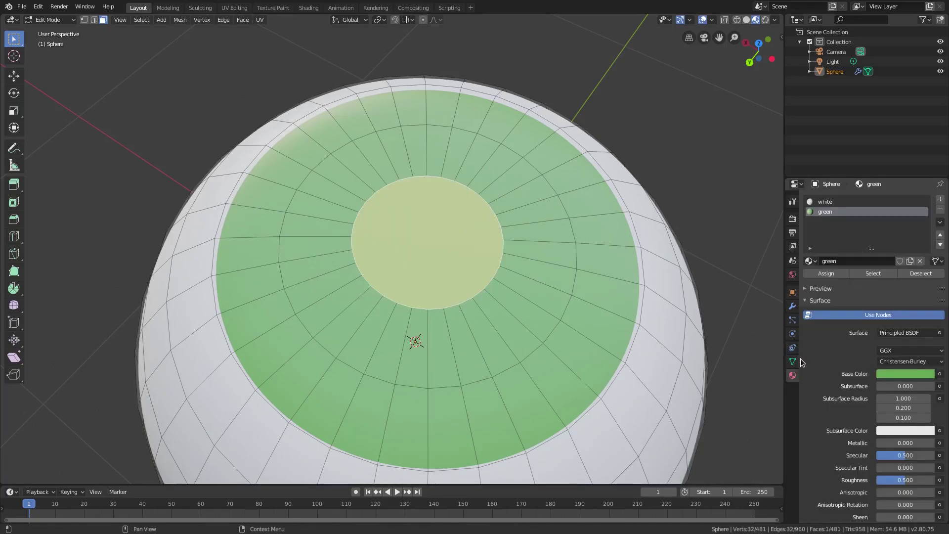
{"action": "left_click", "coordinate": [940, 199]}
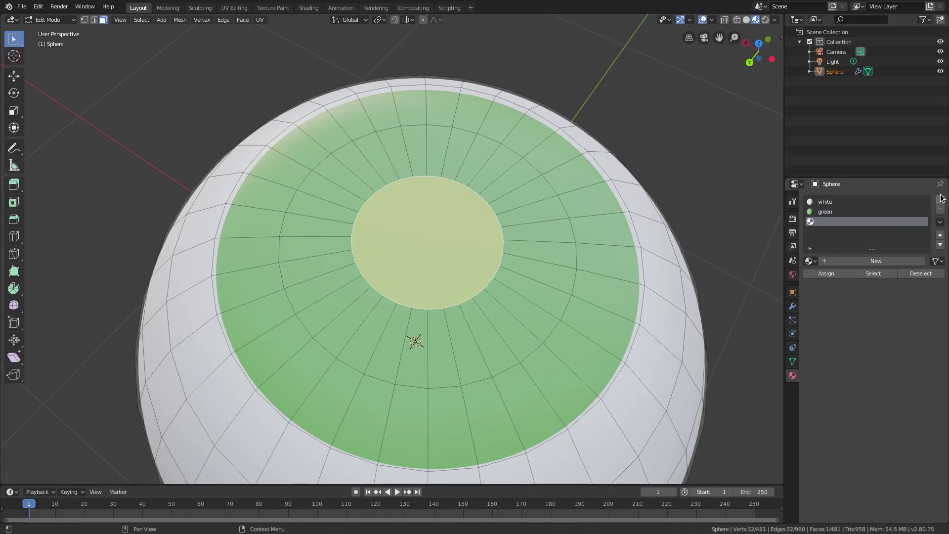
{"action": "left_click", "coordinate": [861, 260]}
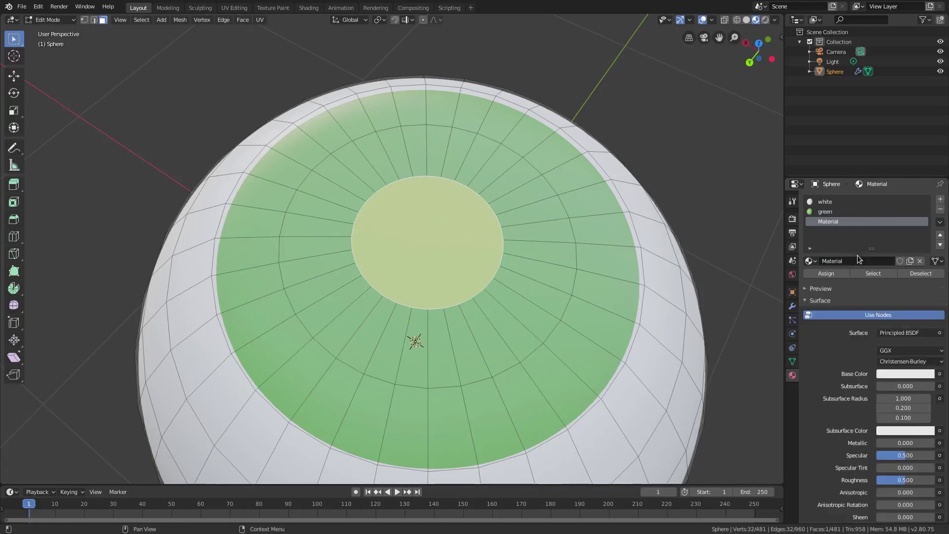
{"action": "double_click", "coordinate": [841, 224]}
{"action": "type", "text": "black"}
{"action": "key", "text": "Return"}
{"action": "left_click", "coordinate": [839, 274]}
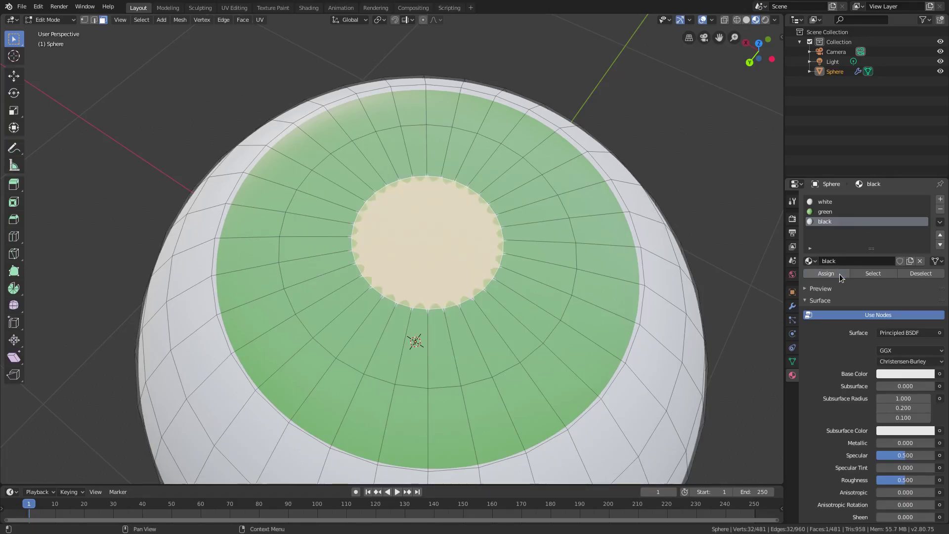
- Set the base color of the black material to pure black and view the pupil in Object Mode
{"action": "left_click", "coordinate": [901, 374]}
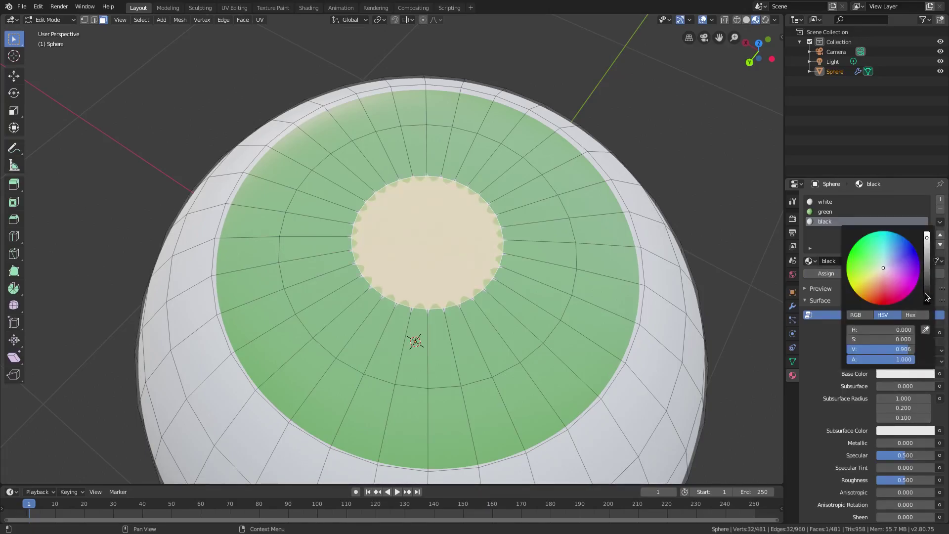
{"action": "left_click", "coordinate": [927, 297]}
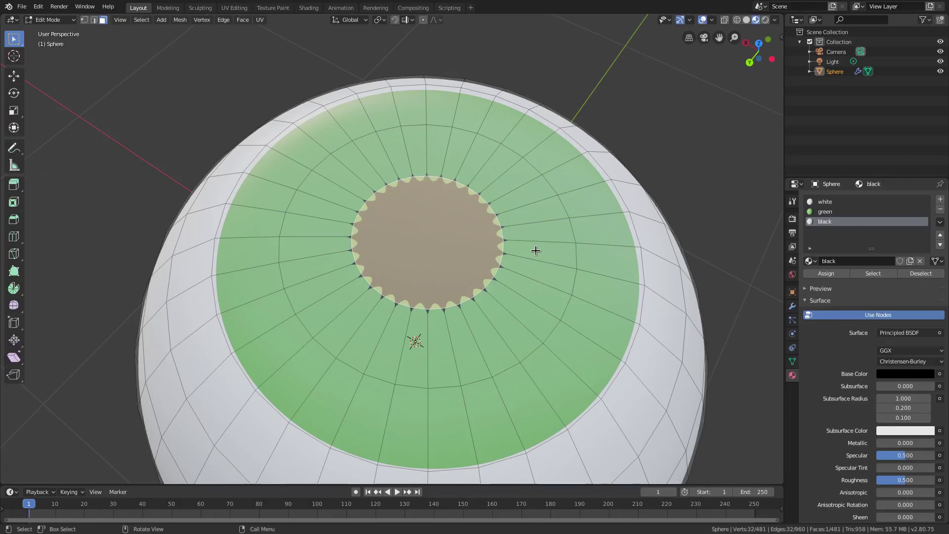
{"action": "scroll", "coordinate": [535, 251], "scroll_direction": "up", "scroll_amount": 4}
{"action": "key", "text": "Tab"}
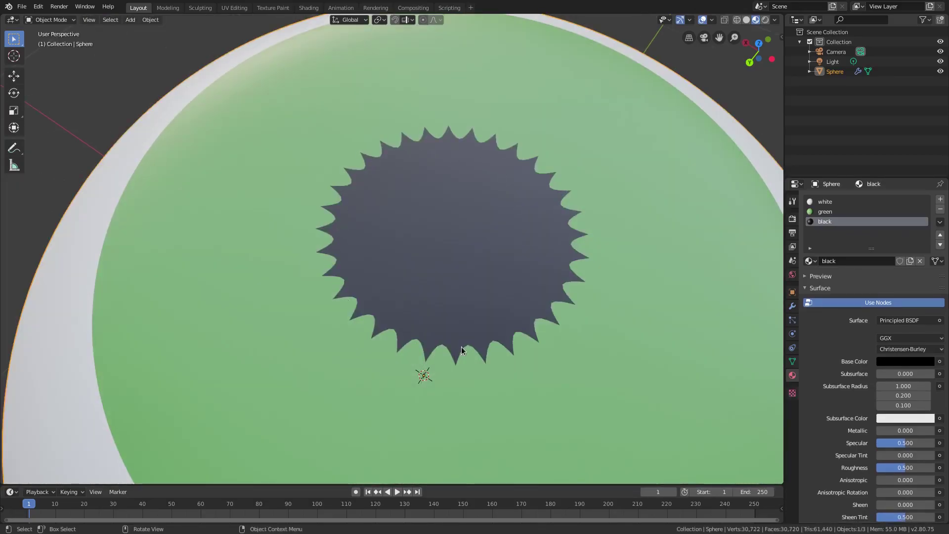
- In Edit Mode, set the mean crease of the pupil face's boundary edges to 1.00
{"action": "key", "text": "Tab"}
{"action": "scroll", "coordinate": [434, 313], "scroll_direction": "up", "scroll_amount": 4}
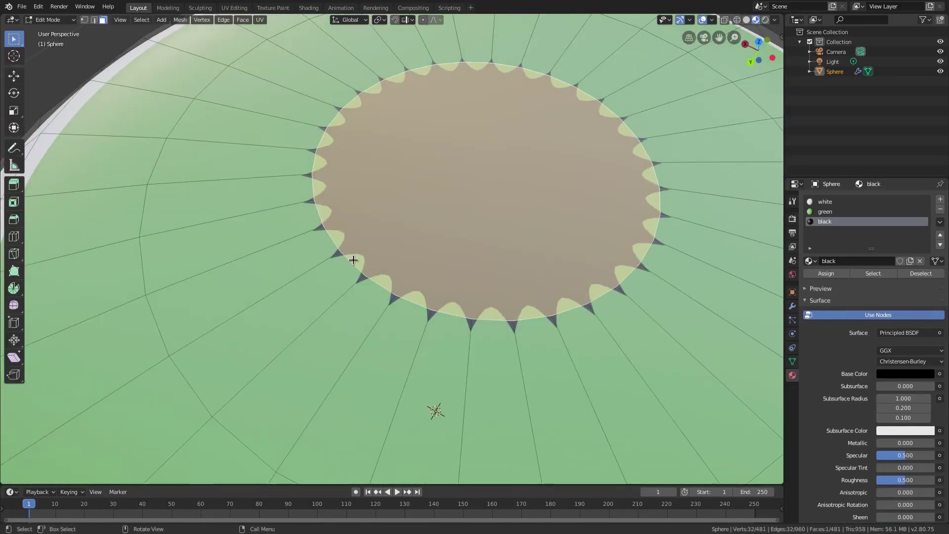
{"action": "scroll", "coordinate": [353, 260], "scroll_direction": "up", "scroll_amount": 2}
{"action": "scroll", "coordinate": [367, 261], "scroll_direction": "up", "scroll_amount": 2}
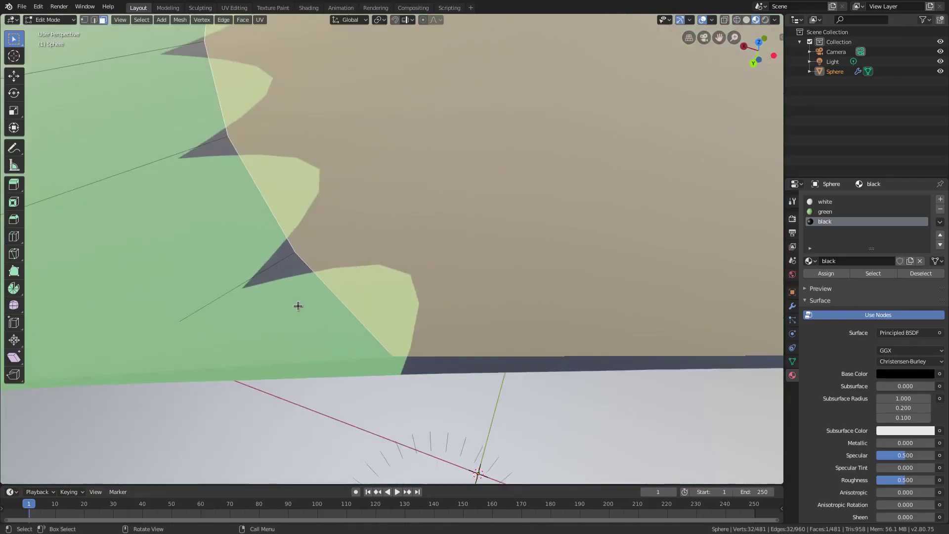
{"action": "scroll", "coordinate": [413, 287], "scroll_direction": "down", "scroll_amount": 4}
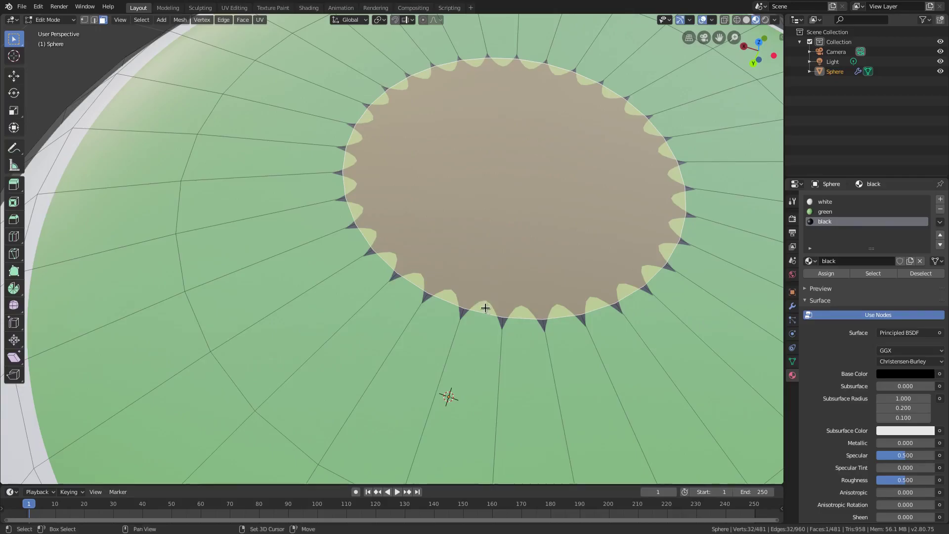
{"action": "middle_click_drag", "start_coordinate": [485, 310], "coordinate": [463, 317], "text": "shift"}
{"action": "middle_click_drag", "start_coordinate": [623, 86], "coordinate": [692, 64]}
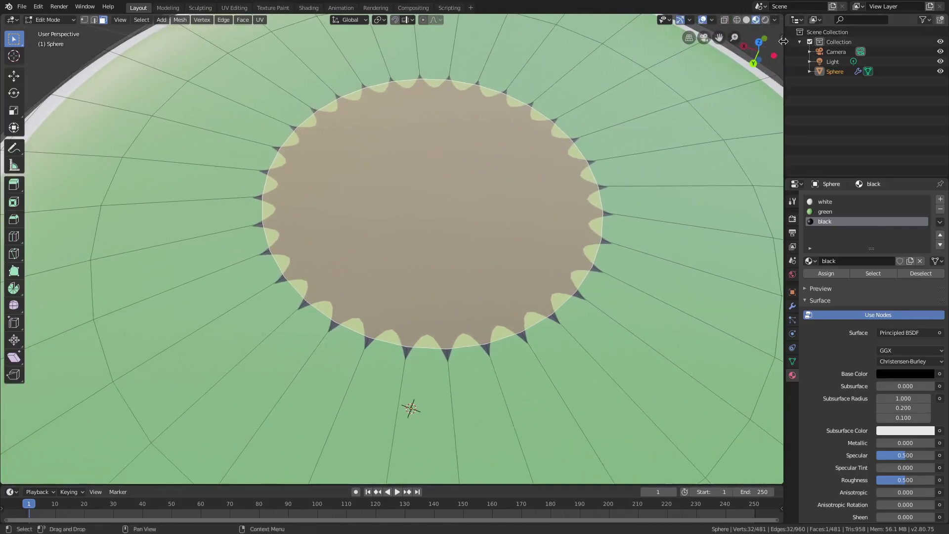
{"action": "left_click_drag", "start_coordinate": [782, 39], "coordinate": [760, 40]}
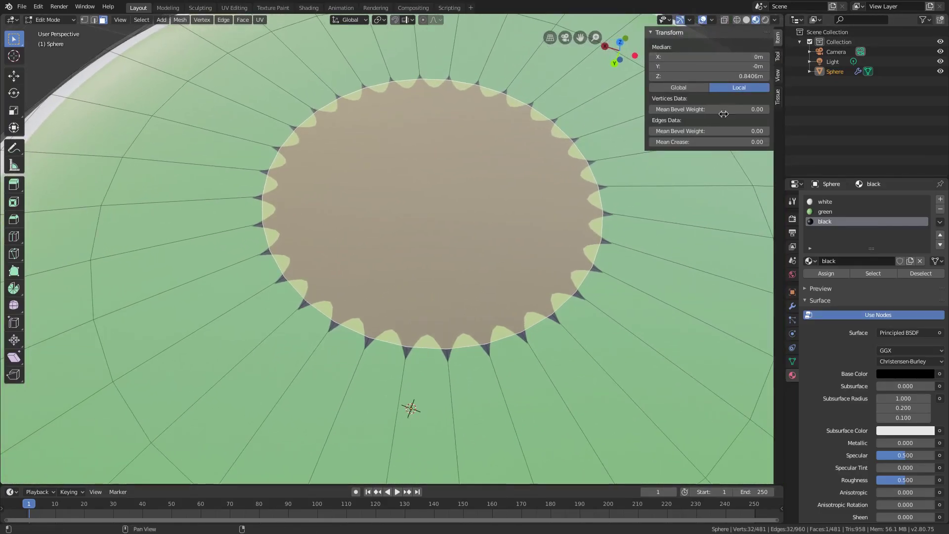
{"action": "left_click_drag", "start_coordinate": [687, 140], "coordinate": [737, 141]}
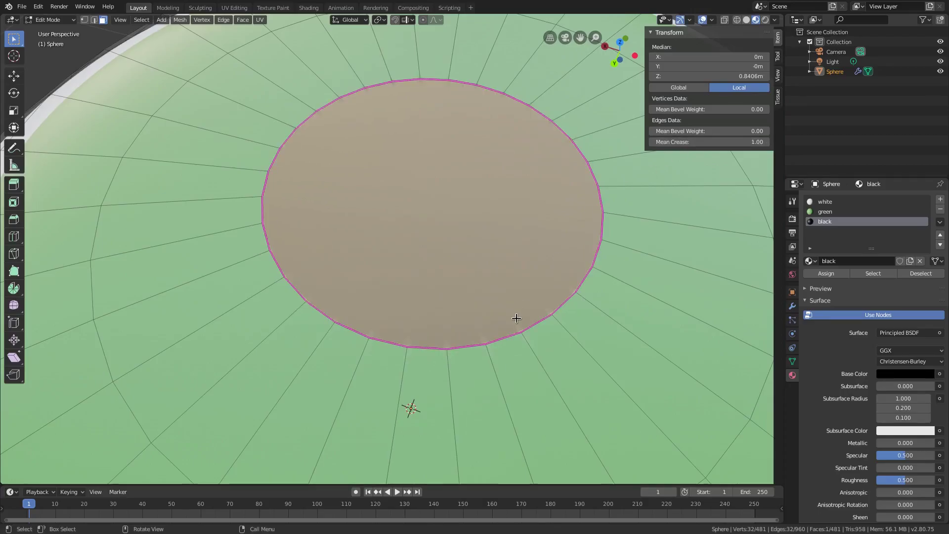
- Examine the creased pupil edge and its surrounding shading up close in Object Mode
{"action": "key", "text": "Tab"}
{"action": "scroll", "coordinate": [526, 311], "scroll_direction": "up", "scroll_amount": 3}
{"action": "middle_click_drag", "start_coordinate": [503, 342], "coordinate": [355, 277]}
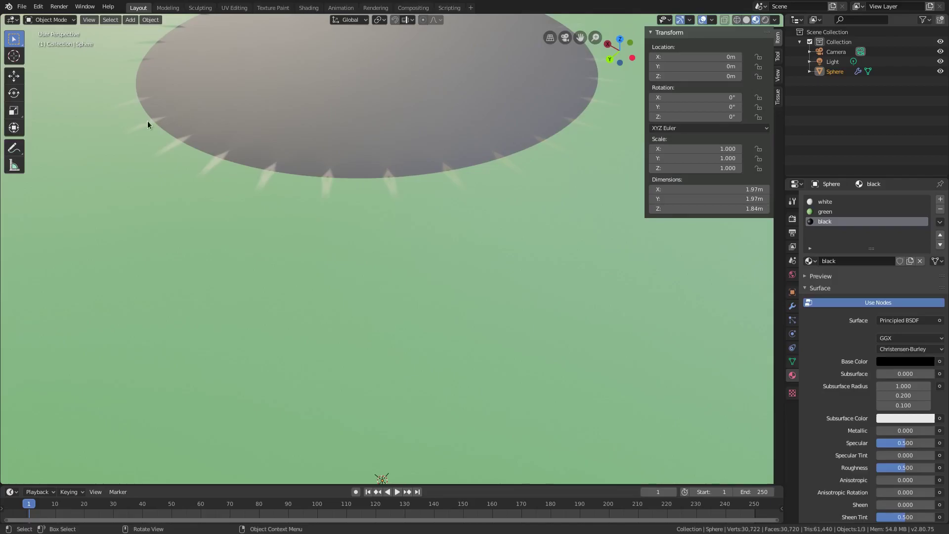
{"action": "middle_click_drag", "start_coordinate": [377, 174], "coordinate": [497, 265]}
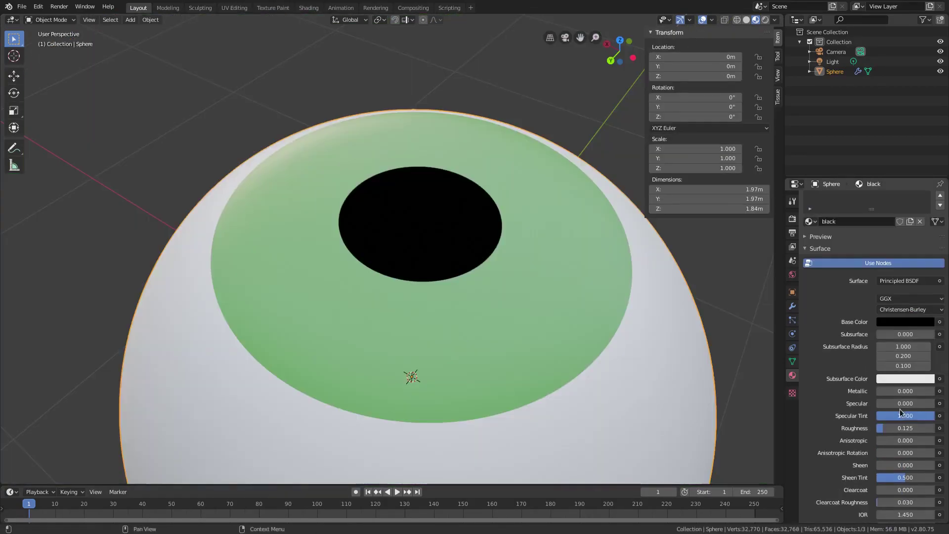
- Set the black material's specular tint and roughness to 0, then check the pupil's surface
{"action": "left_click_drag", "start_coordinate": [900, 415], "coordinate": [879, 414]}
{"action": "mouse_move", "coordinate": [539, 364]}
{"action": "middle_mouse_down"}
{"action": "mouse_move", "coordinate": [542, 327]}
{"action": "mouse_move", "coordinate": [548, 352]}
{"action": "middle_mouse_up"}
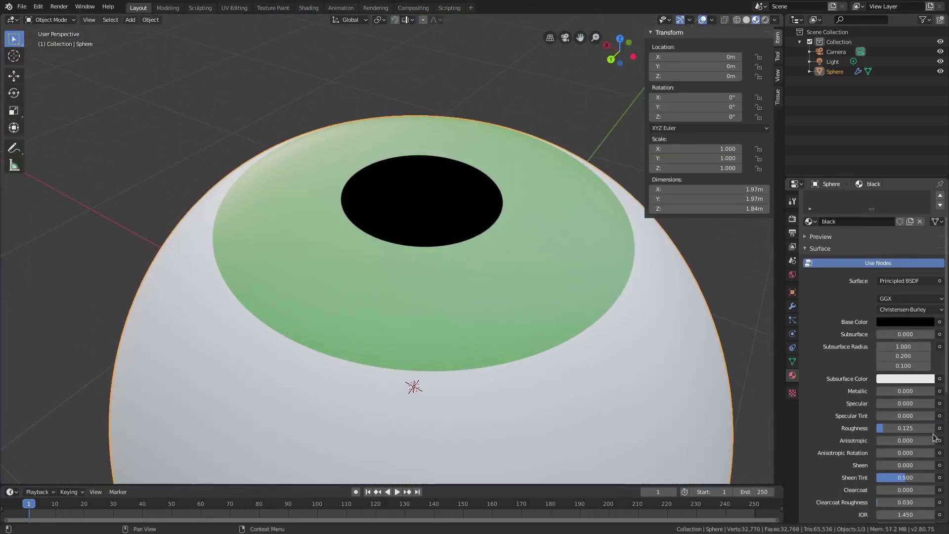
{"action": "left_click_drag", "start_coordinate": [910, 429], "coordinate": [876, 427]}
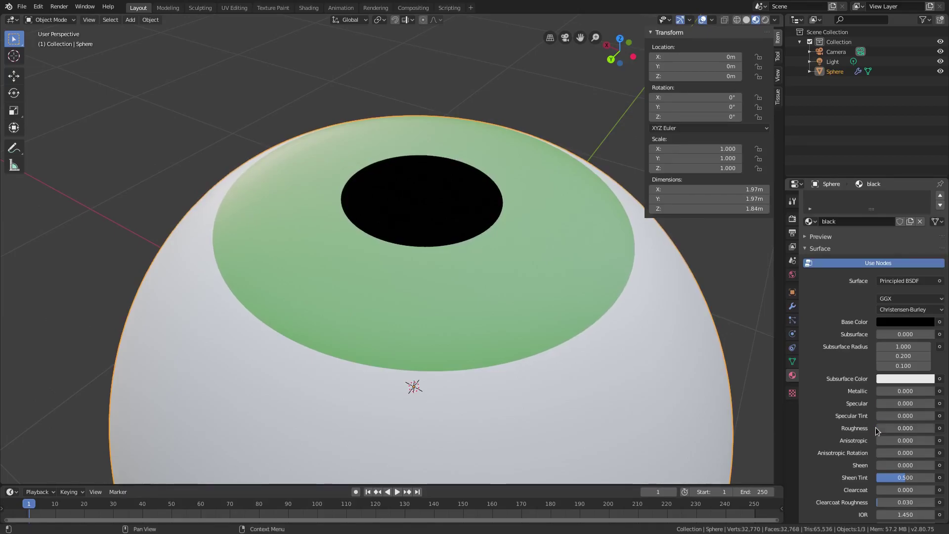
{"action": "middle_click_drag", "start_coordinate": [582, 381], "coordinate": [559, 358]}
{"action": "middle_click_drag", "start_coordinate": [502, 296], "coordinate": [499, 338]}
{"action": "scroll", "coordinate": [432, 302], "scroll_direction": "up", "scroll_amount": 3}
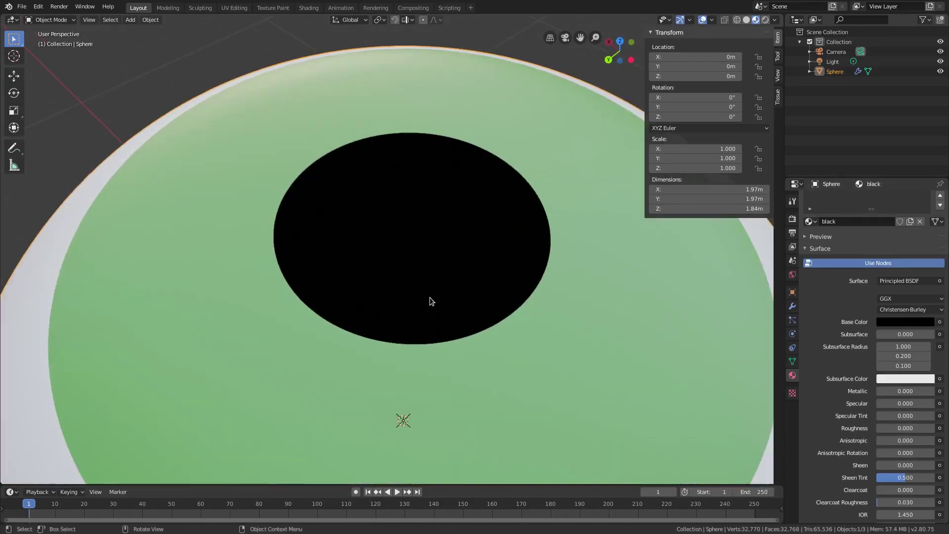
{"action": "scroll", "coordinate": [518, 294], "scroll_direction": "down", "scroll_amount": 3}
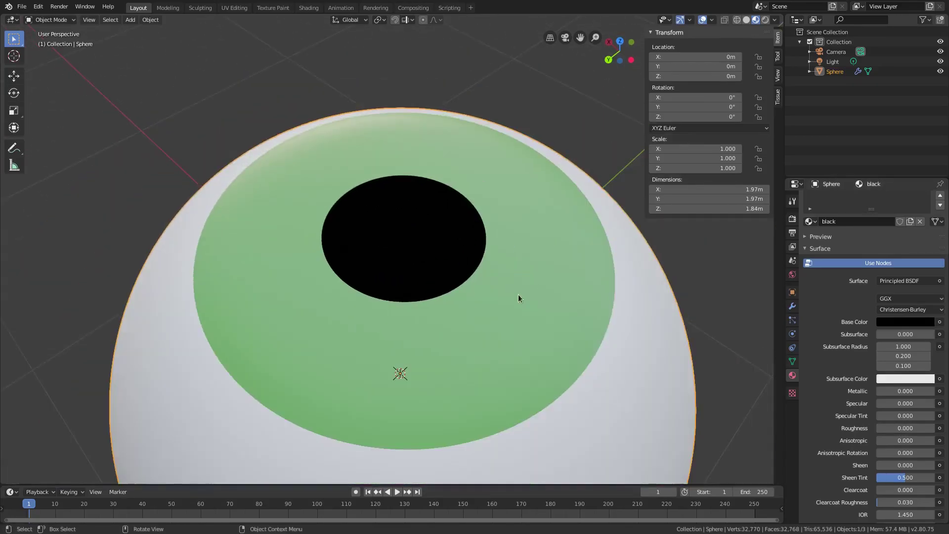
- Make the green material glossy with specular 1.000, specular tint 1.000 and roughness 0.050
{"action": "scroll", "coordinate": [865, 243], "scroll_direction": "up", "scroll_amount": 2}
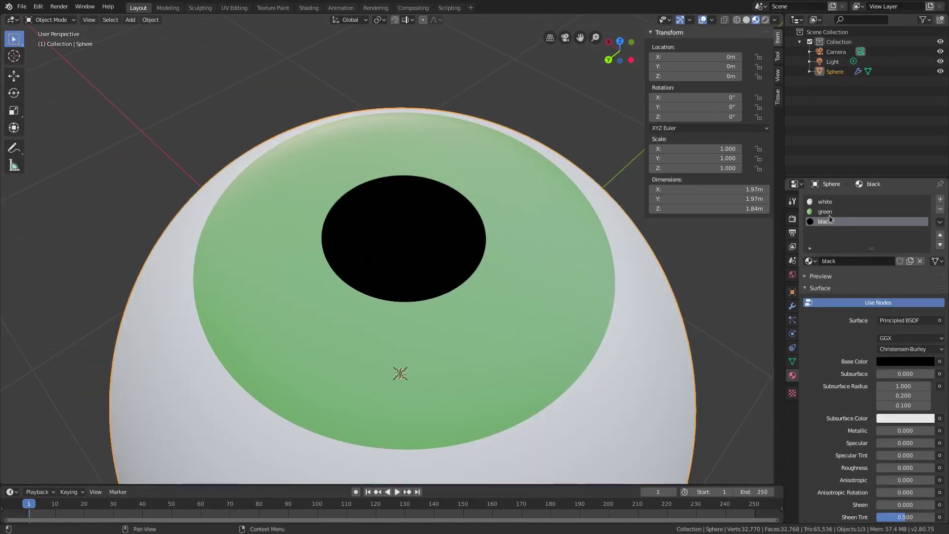
{"action": "left_click", "coordinate": [831, 214]}
{"action": "scroll", "coordinate": [835, 343], "scroll_direction": "down", "scroll_amount": 2}
{"action": "left_click_drag", "start_coordinate": [903, 403], "coordinate": [935, 416]}
{"action": "middle_click_drag", "start_coordinate": [549, 333], "coordinate": [555, 310]}
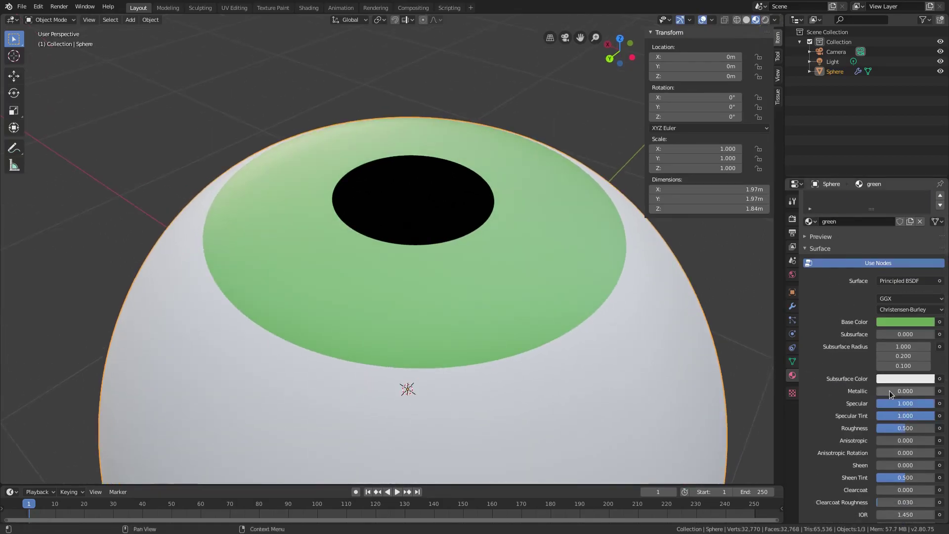
{"action": "left_click_drag", "start_coordinate": [906, 429], "coordinate": [877, 428]}
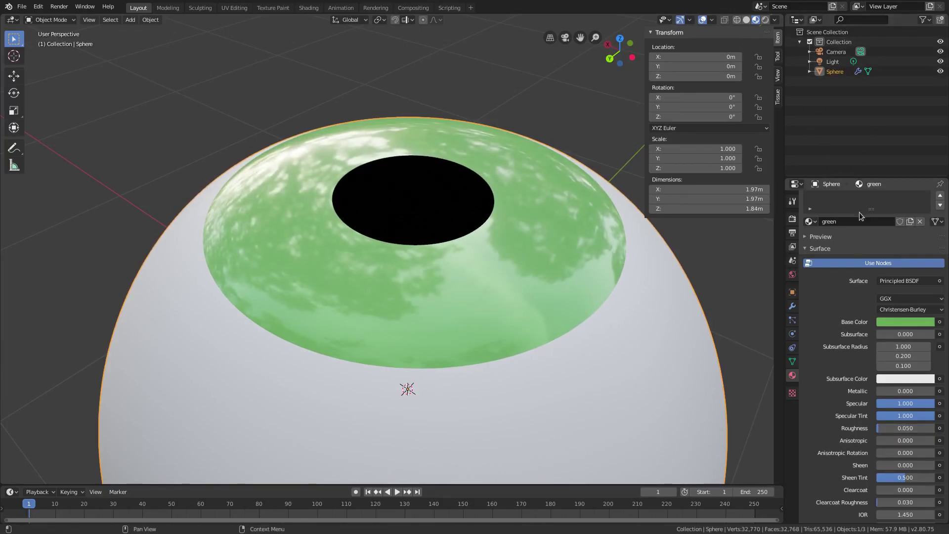
- Make the white material glossy with specular 1.000, specular tint 1.000 and roughness about 0.017
{"action": "left_click_drag", "start_coordinate": [859, 213], "coordinate": [836, 236]}
{"action": "left_click", "coordinate": [832, 207]}
{"action": "scroll", "coordinate": [835, 387], "scroll_direction": "down", "scroll_amount": 3}
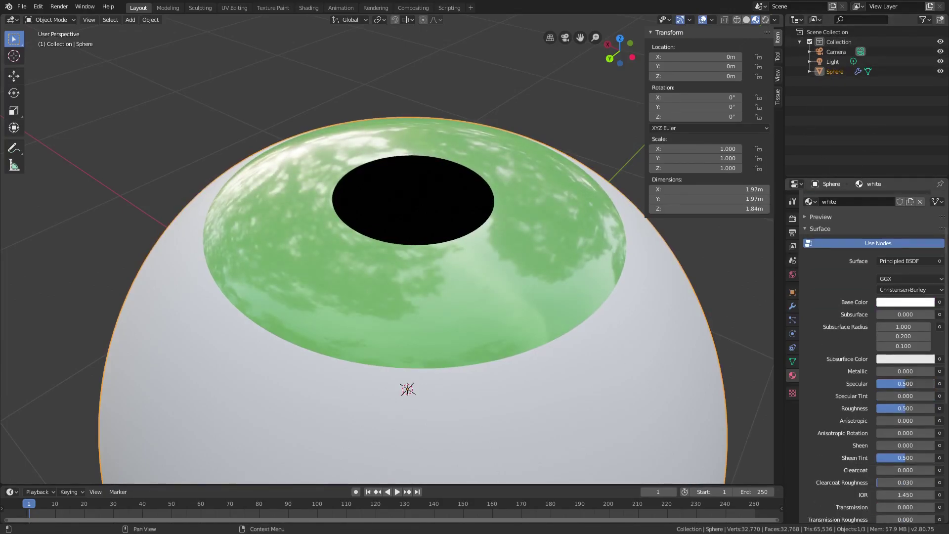
{"action": "left_click_drag", "start_coordinate": [905, 408], "coordinate": [878, 409]}
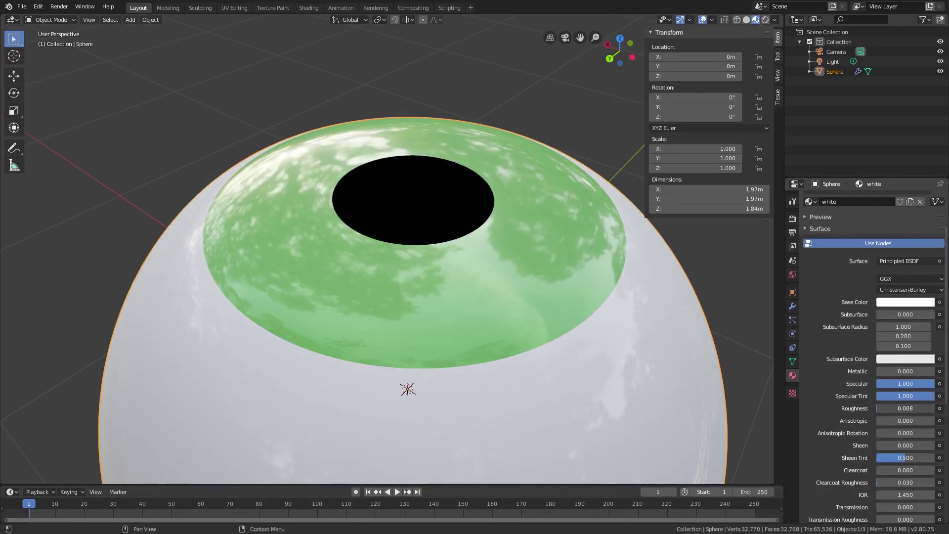
{"action": "middle_click_drag", "start_coordinate": [475, 346], "coordinate": [512, 294]}
{"action": "scroll", "coordinate": [457, 280], "scroll_direction": "down", "scroll_amount": 4}
{"action": "scroll", "coordinate": [450, 321], "scroll_direction": "up", "scroll_amount": 3}
{"action": "scroll", "coordinate": [485, 271], "scroll_direction": "up", "scroll_amount": 2}
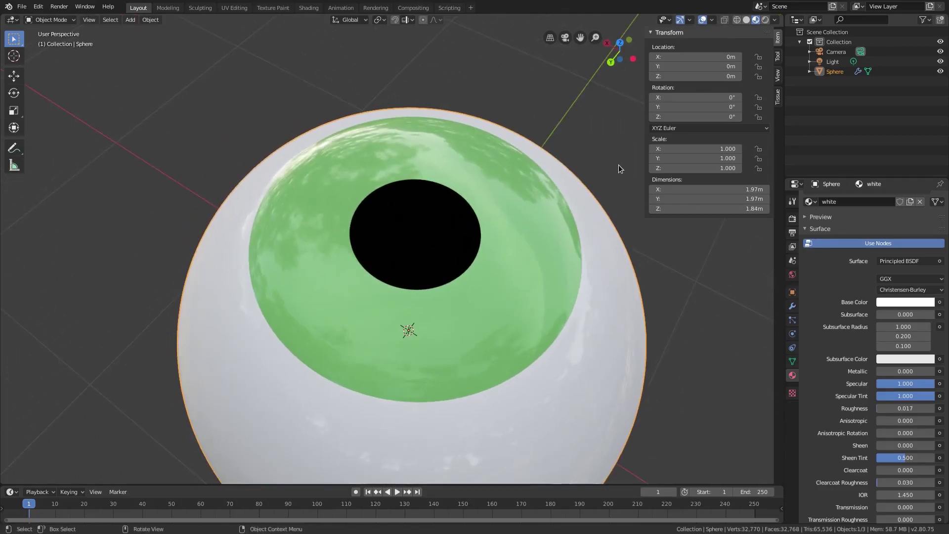
- Close the viewport sidebar and hide the overlays to view the glossy eyeball from another angle
{"action": "left_click_drag", "start_coordinate": [646, 159], "coordinate": [887, 159]}
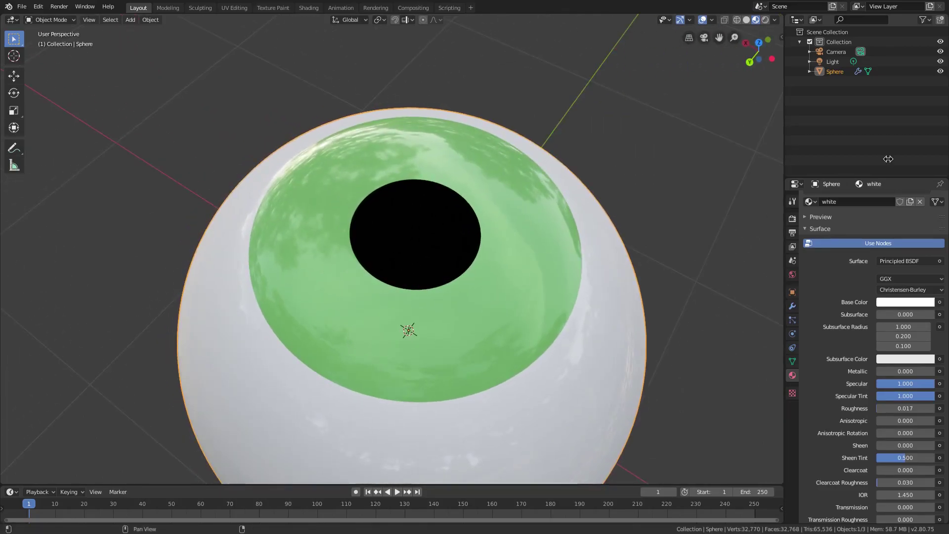
{"action": "middle_click_drag", "start_coordinate": [508, 301], "coordinate": [637, 239]}
{"action": "left_click", "coordinate": [703, 20]}
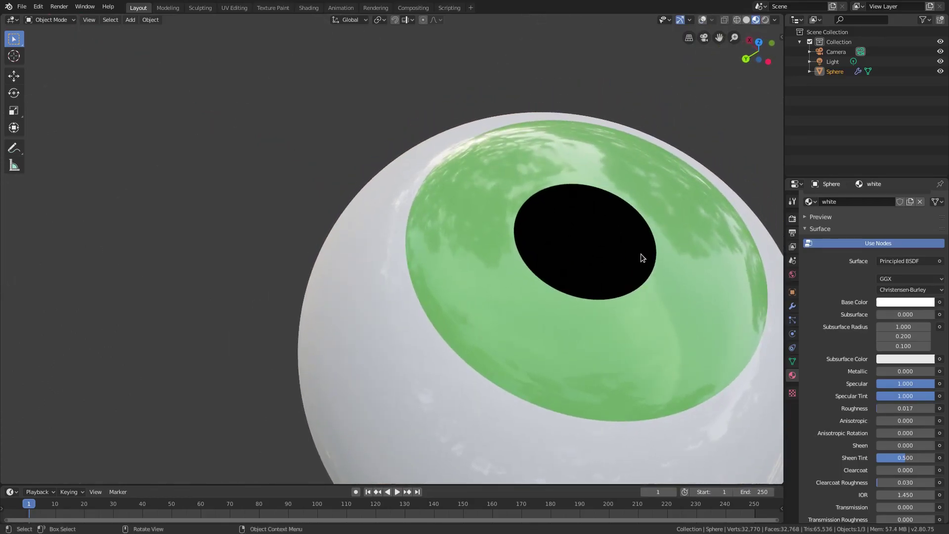
{"action": "scroll", "coordinate": [641, 257], "scroll_direction": "down", "scroll_amount": 2}
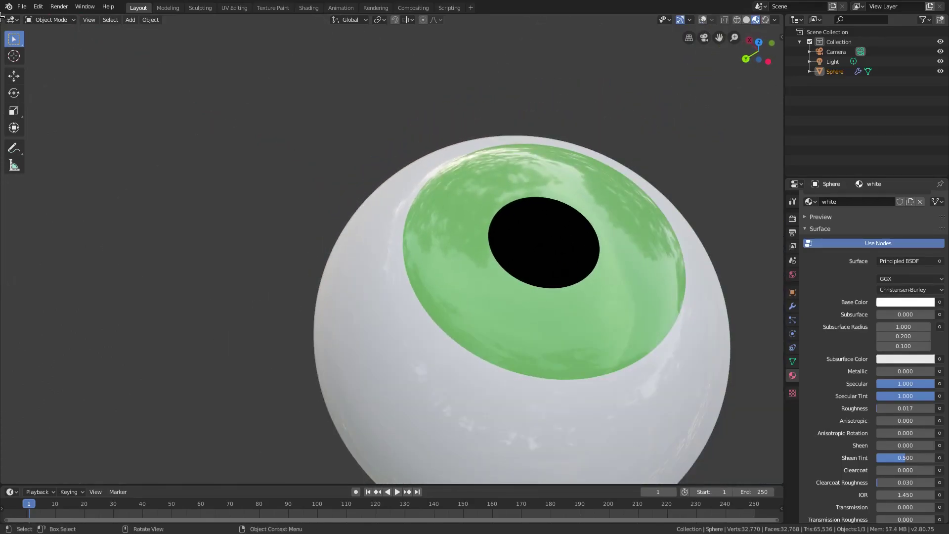
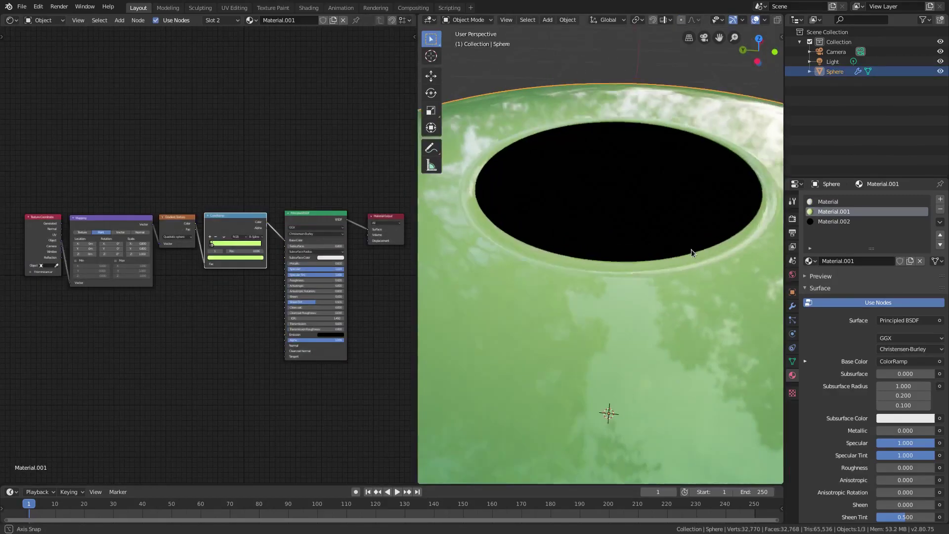
- Inspect the pupil rim up close, then check its creased edge loop in solid shading and Edit Mode
{"action": "middle_click_drag", "start_coordinate": [691, 251], "coordinate": [696, 271]}
{"action": "scroll", "coordinate": [679, 266], "scroll_direction": "up", "scroll_amount": 3}
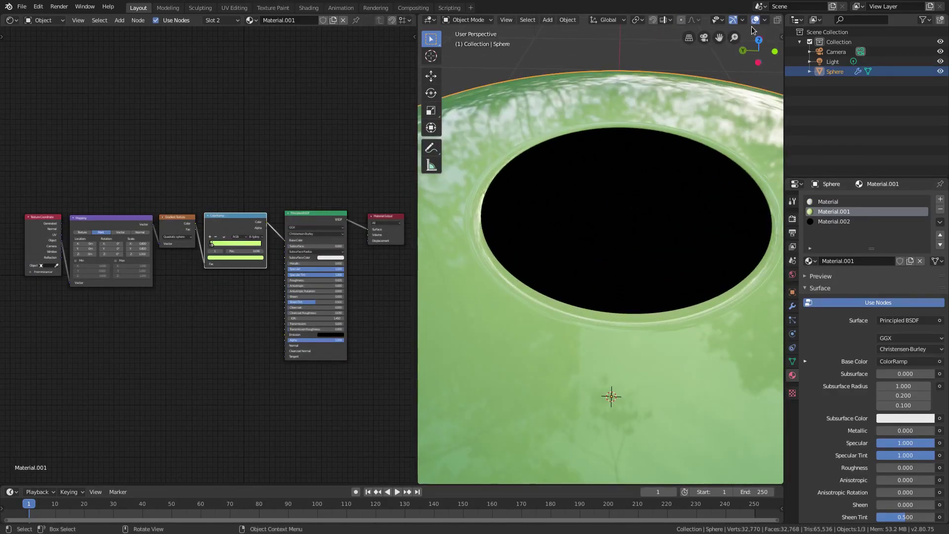
{"action": "scroll", "coordinate": [752, 23], "scroll_direction": "down", "scroll_amount": 2}
{"action": "left_click", "coordinate": [746, 20]}
{"action": "key", "text": "Tab"}
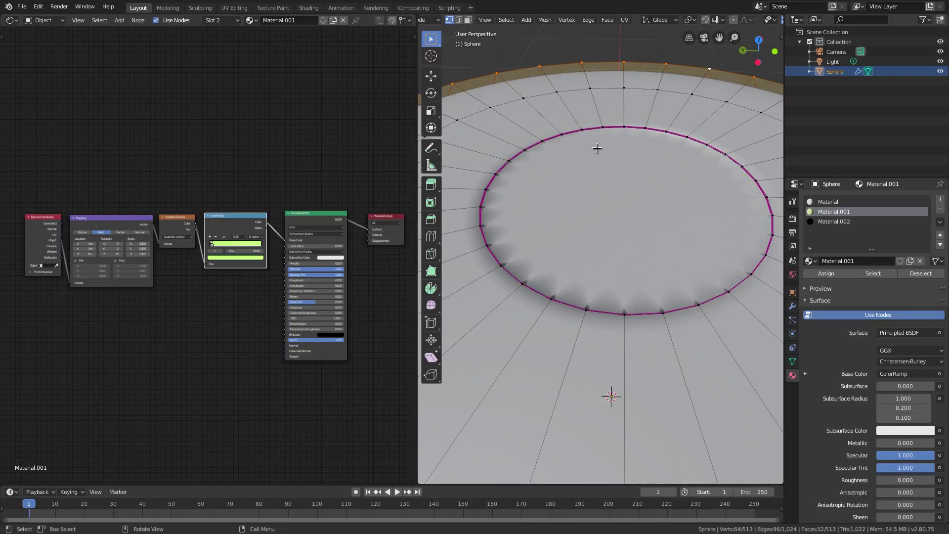
- Return to Object Mode and use rendered shading to examine the gradient iris and the whole eyeball
{"action": "key", "text": "Tab"}
{"action": "left_click", "coordinate": [763, 22]}
{"action": "left_click", "coordinate": [766, 20]}
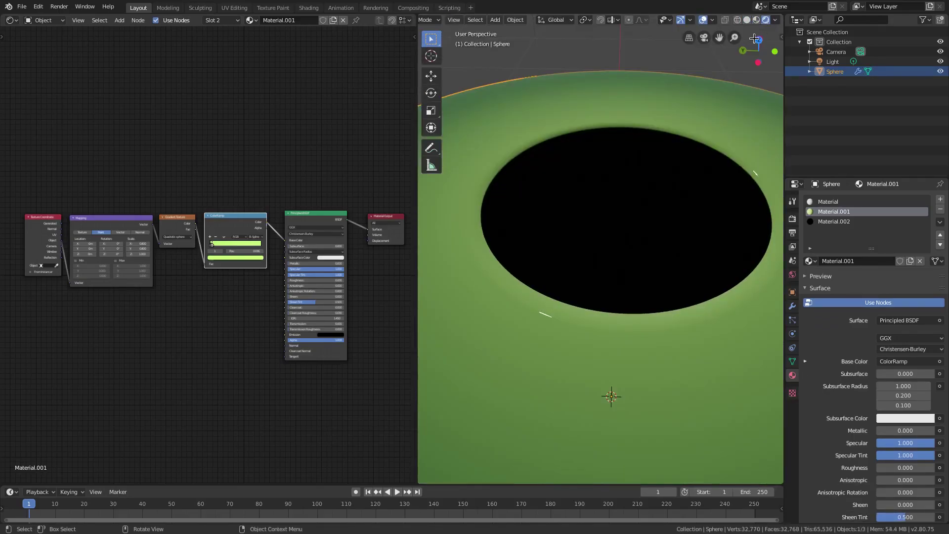
{"action": "scroll", "coordinate": [627, 212], "scroll_direction": "up", "scroll_amount": 2}
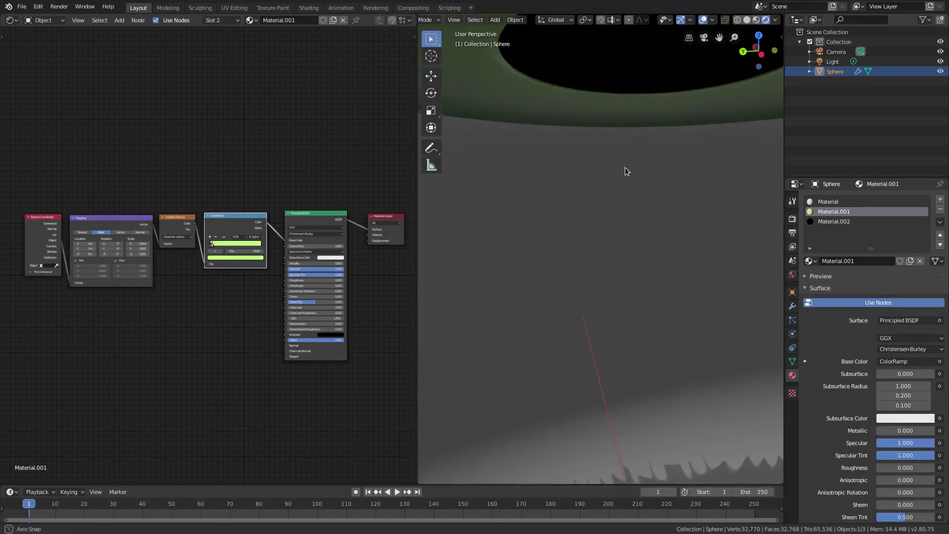
{"action": "scroll", "coordinate": [628, 237], "scroll_direction": "down", "scroll_amount": 5}
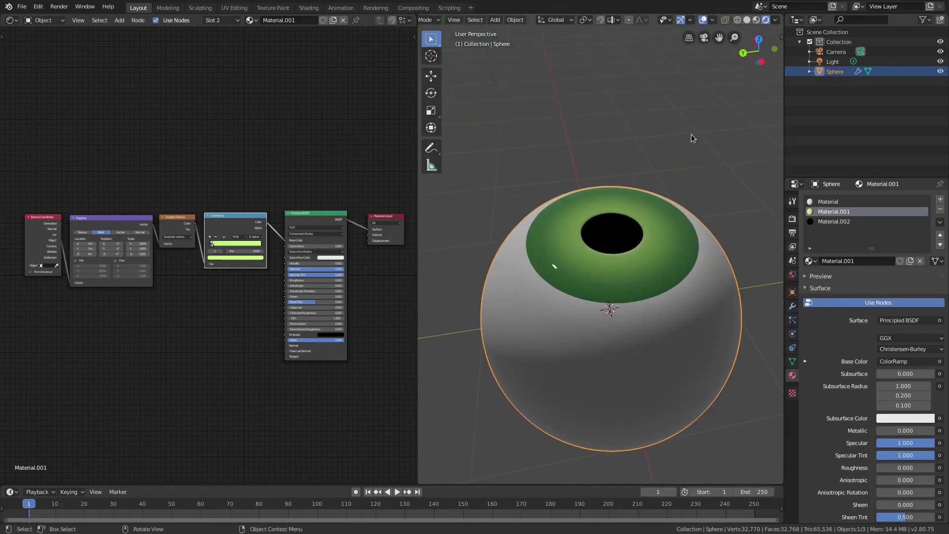
- Switch the viewport to LookDev shading and examine the iris and pupil up close
{"action": "left_click", "coordinate": [757, 20]}
{"action": "left_click", "coordinate": [640, 247]}
{"action": "scroll", "coordinate": [612, 330], "scroll_direction": "up", "scroll_amount": 4}
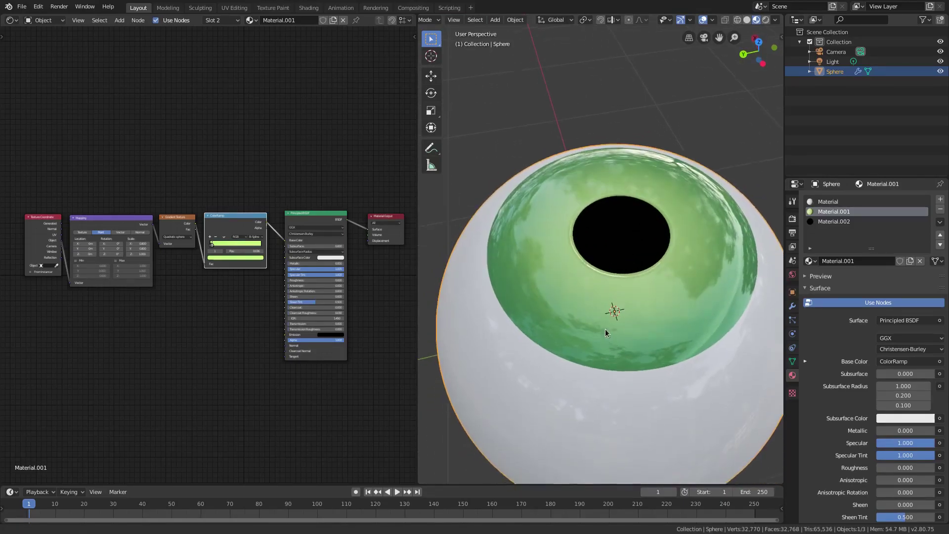
- In Edit Mode, select the iris's two face loops around the pupil using face selection, then return to Object Mode
{"action": "key", "text": "Tab"}
{"action": "key", "text": "alt+a"}
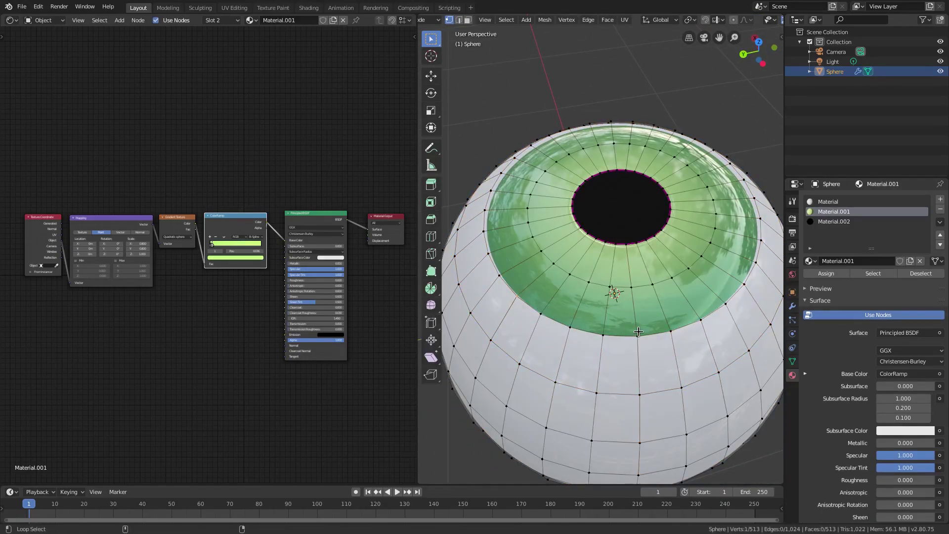
{"action": "left_click", "coordinate": [729, 292], "text": "alt+shift"}
{"action": "key", "text": "alt+a"}
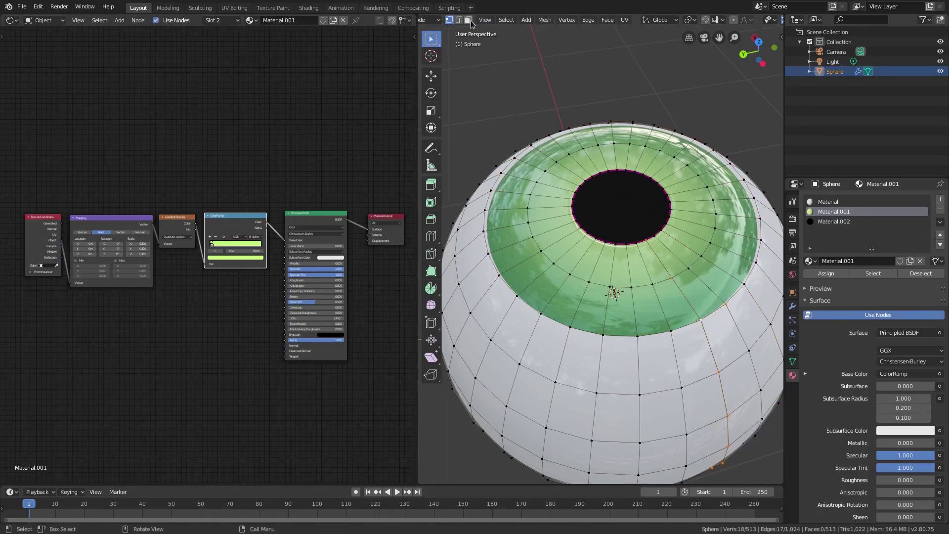
{"action": "left_click", "coordinate": [468, 19]}
{"action": "left_click", "coordinate": [714, 288], "text": "alt"}
{"action": "left_click", "coordinate": [661, 245], "text": "alt+shift"}
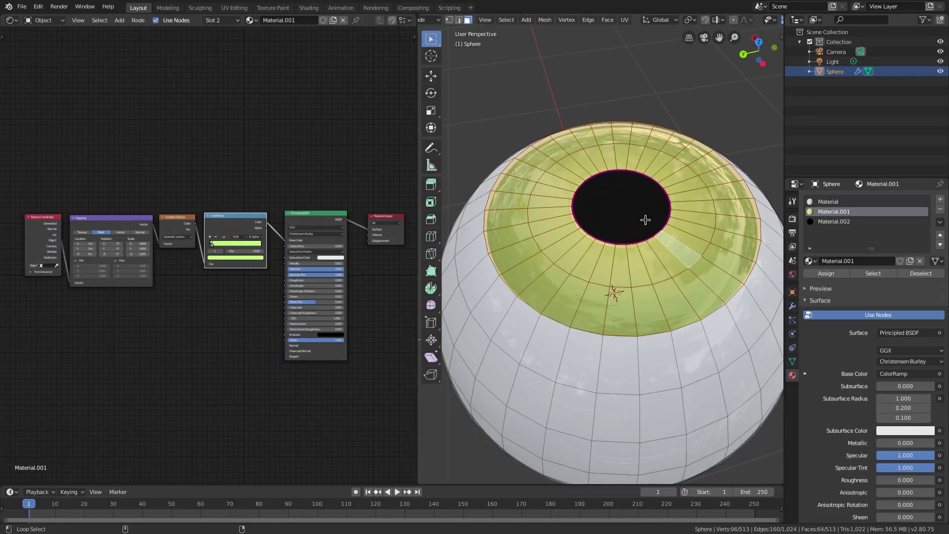
{"action": "scroll", "coordinate": [574, 265], "scroll_direction": "up", "scroll_amount": 1}
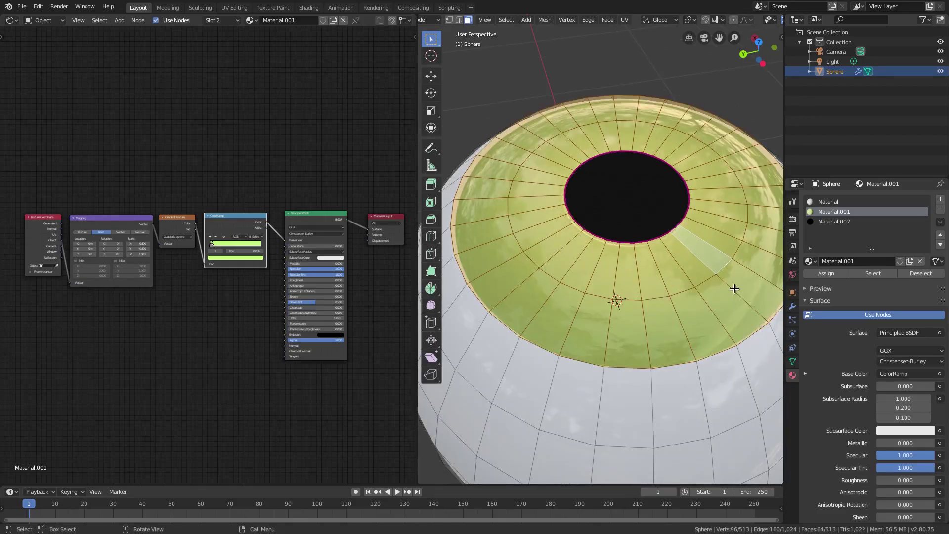
{"action": "scroll", "coordinate": [187, 313], "scroll_direction": "up", "scroll_amount": 1}
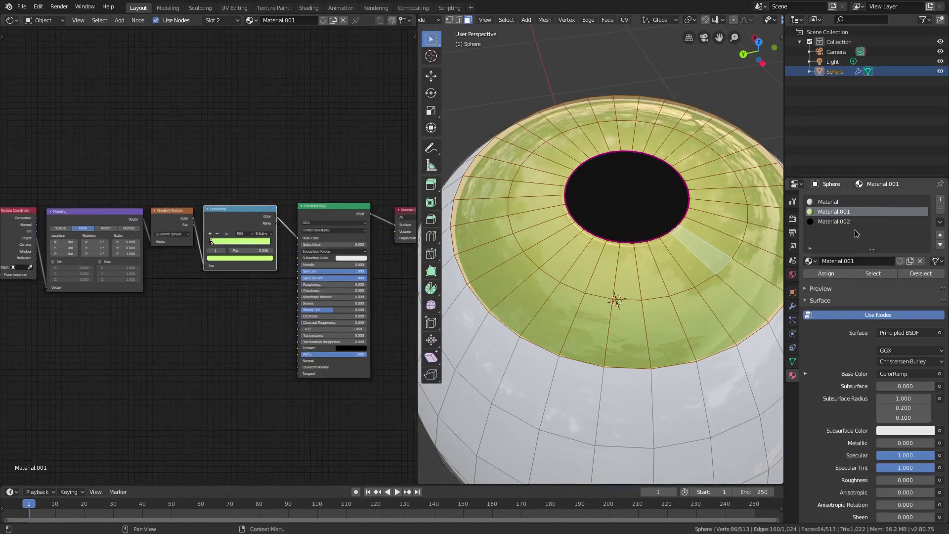
{"action": "middle_click_drag", "start_coordinate": [277, 314], "coordinate": [261, 310]}
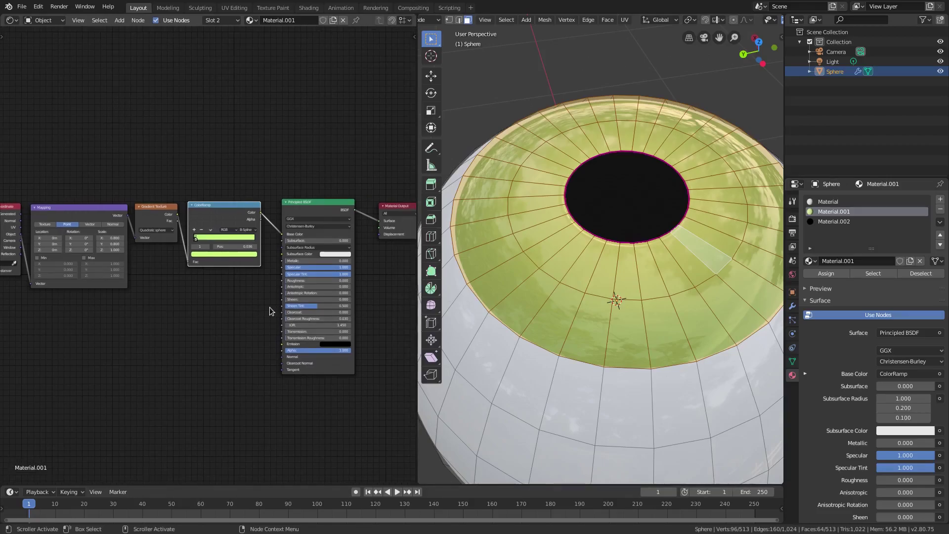
{"action": "key", "text": "Tab"}
- Disconnect the ColorRamp from the Principled BSDF's Base Color and move the four gradient nodes aside below it
{"action": "scroll", "coordinate": [239, 282], "scroll_direction": "up", "scroll_amount": 3}
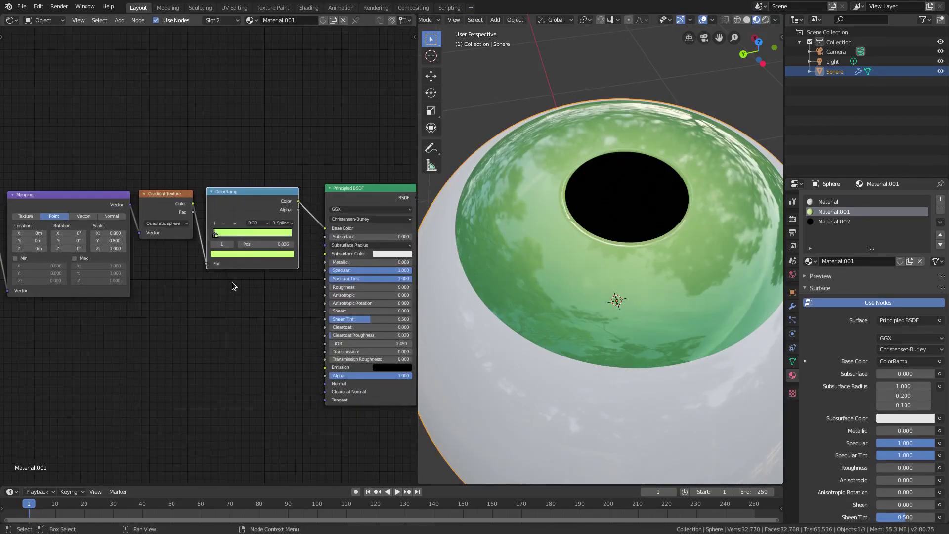
{"action": "middle_click_drag", "start_coordinate": [141, 285], "coordinate": [278, 284]}
{"action": "scroll", "coordinate": [320, 333], "scroll_direction": "down", "scroll_amount": 10}
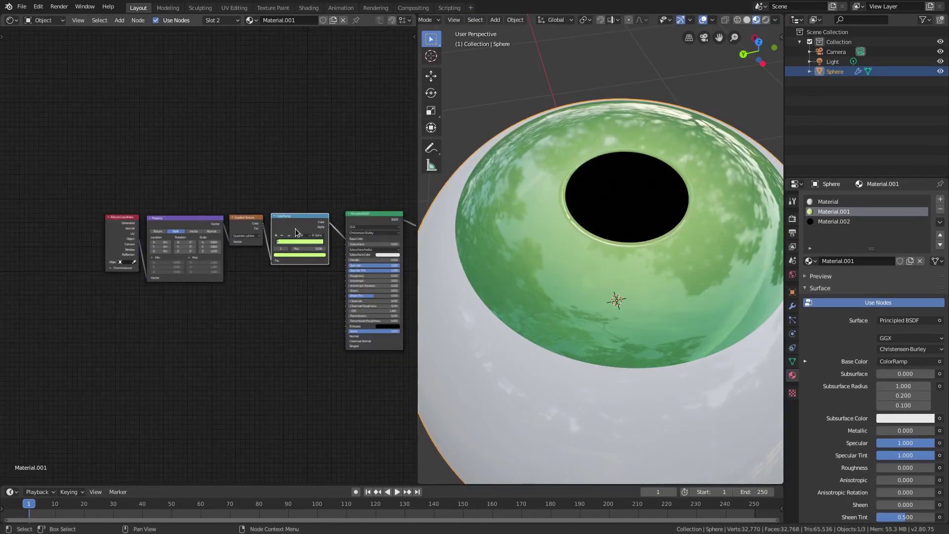
{"action": "middle_click_drag", "start_coordinate": [296, 230], "coordinate": [270, 229]}
{"action": "key", "text": "b"}
{"action": "left_click_drag", "start_coordinate": [64, 185], "coordinate": [257, 290]}
{"action": "middle_click_drag", "start_coordinate": [295, 294], "coordinate": [287, 292]}
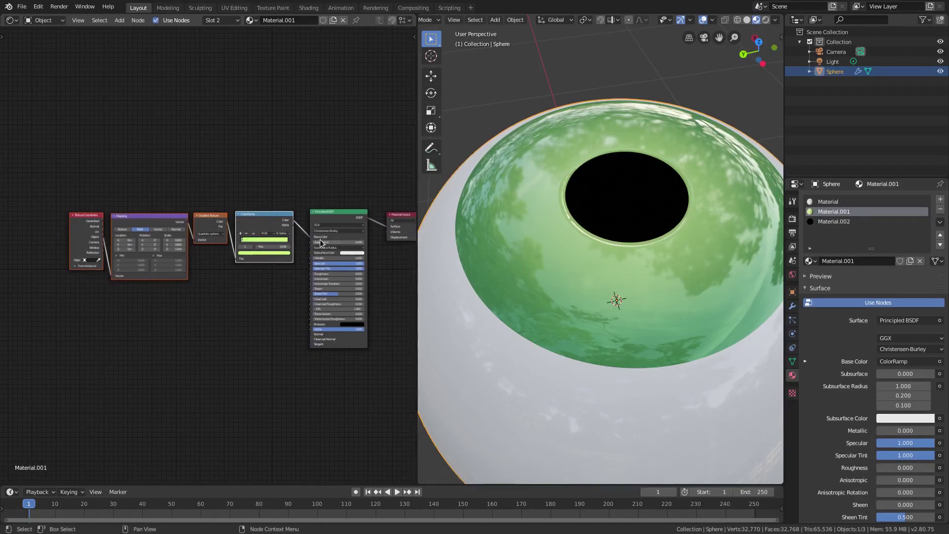
{"action": "left_click_drag", "start_coordinate": [311, 237], "coordinate": [288, 228]}
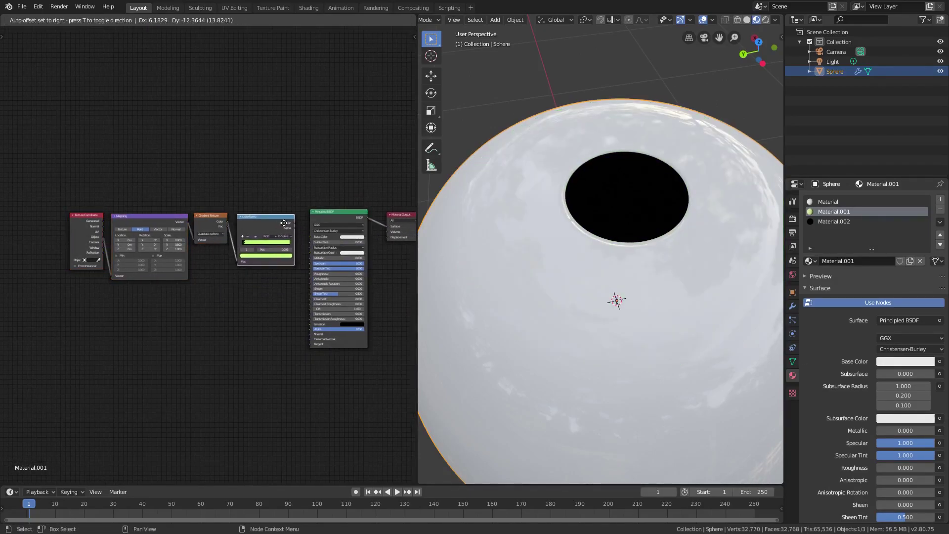
{"action": "left_click_drag", "start_coordinate": [295, 311], "coordinate": [69, 196]}
{"action": "left_click_drag", "start_coordinate": [141, 215], "coordinate": [86, 319]}
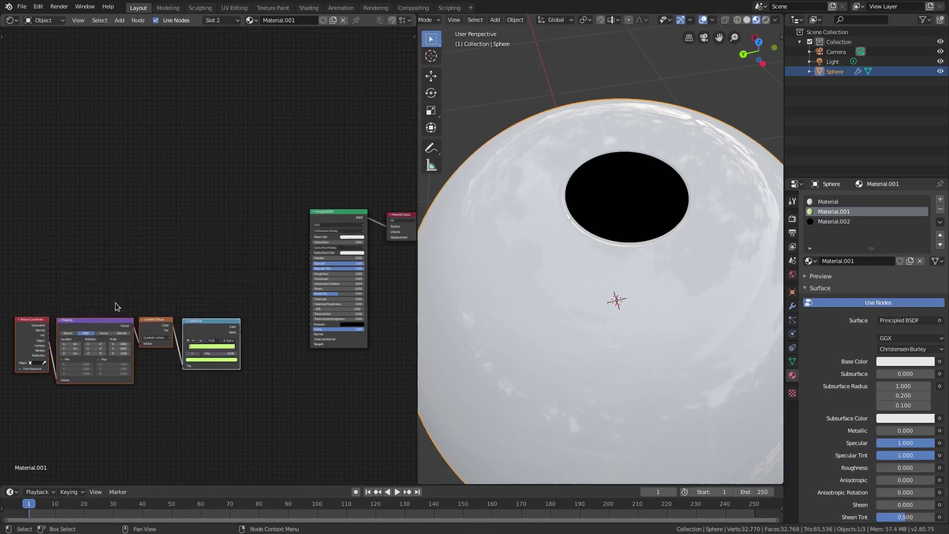
- Set the iris material's Base Color to a plain medium green and view the glossy result on the eyeball
{"action": "left_click", "coordinate": [352, 238]}
{"action": "left_click", "coordinate": [349, 180]}
{"action": "left_click_drag", "start_coordinate": [381, 173], "coordinate": [381, 194]}
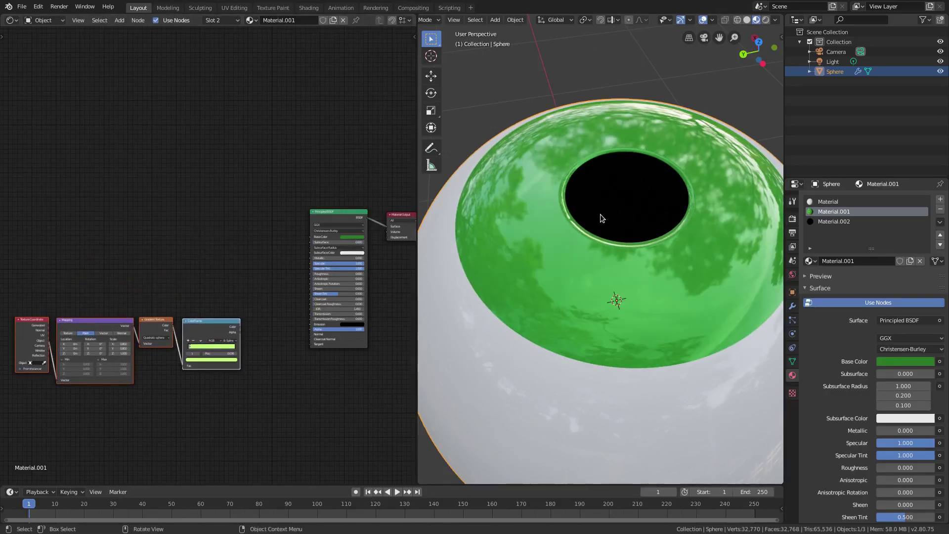
{"action": "scroll", "coordinate": [607, 274], "scroll_direction": "down", "scroll_amount": 2}
{"action": "scroll", "coordinate": [608, 273], "scroll_direction": "up", "scroll_amount": 2}
{"action": "middle_click_drag", "start_coordinate": [609, 274], "coordinate": [636, 250]}
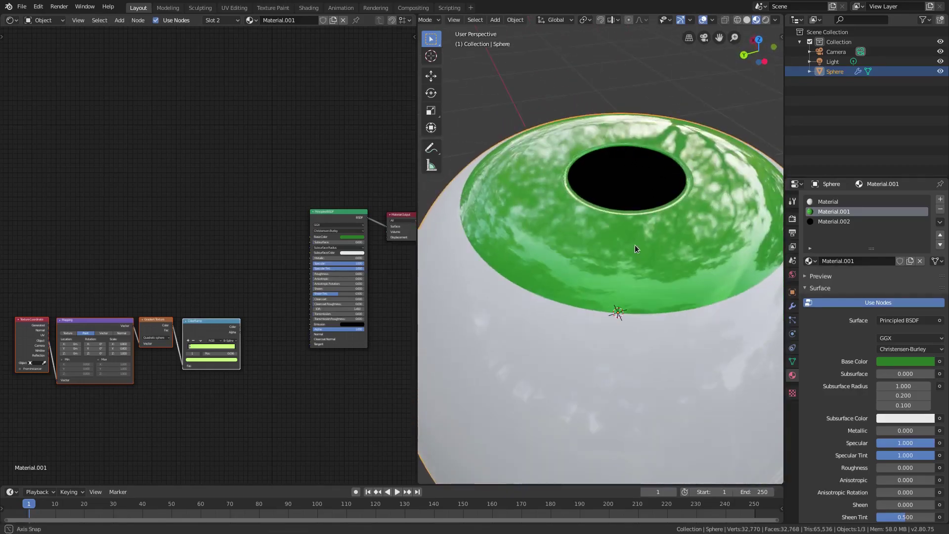
{"action": "scroll", "coordinate": [212, 287], "scroll_direction": "up", "scroll_amount": 1}
- Move the Texture Coordinate, Mapping, Gradient Texture and ColorRamp nodes back beside the Principled BSDF
{"action": "middle_click_drag", "start_coordinate": [211, 285], "coordinate": [207, 280]}
{"action": "left_click_drag", "start_coordinate": [227, 335], "coordinate": [286, 208]}
{"action": "scroll", "coordinate": [601, 205], "scroll_direction": "up", "scroll_amount": 1}
{"action": "middle_click_drag", "start_coordinate": [570, 262], "coordinate": [569, 286]}
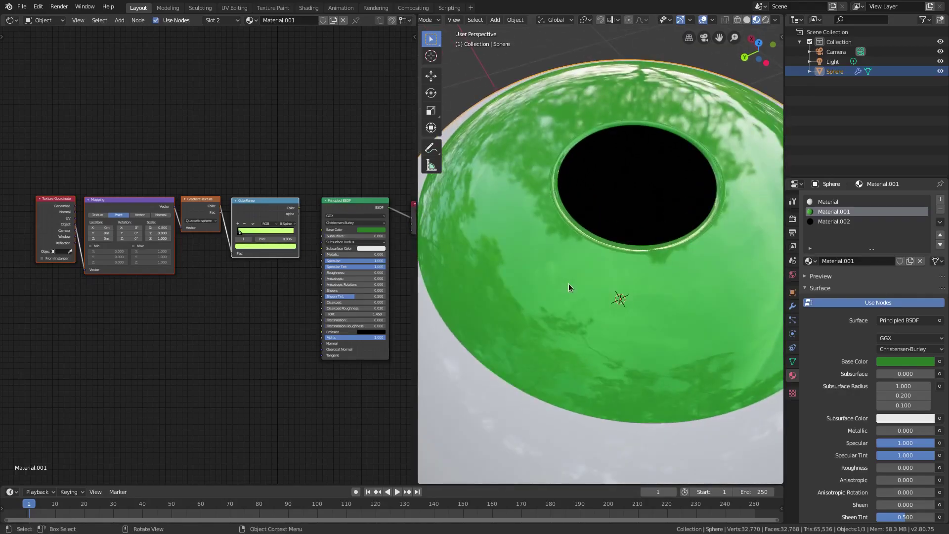
- Disconnect the Gradient Texture from the ColorRamp's Fac and connect the ColorRamp's Color output to Base Color
{"action": "scroll", "coordinate": [278, 253], "scroll_direction": "up", "scroll_amount": 3}
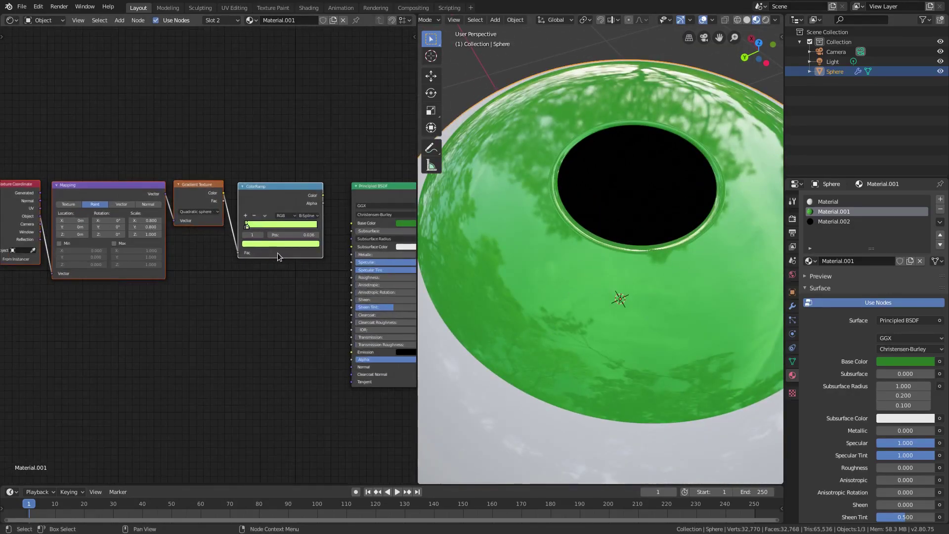
{"action": "scroll", "coordinate": [239, 289], "scroll_direction": "up", "scroll_amount": 1}
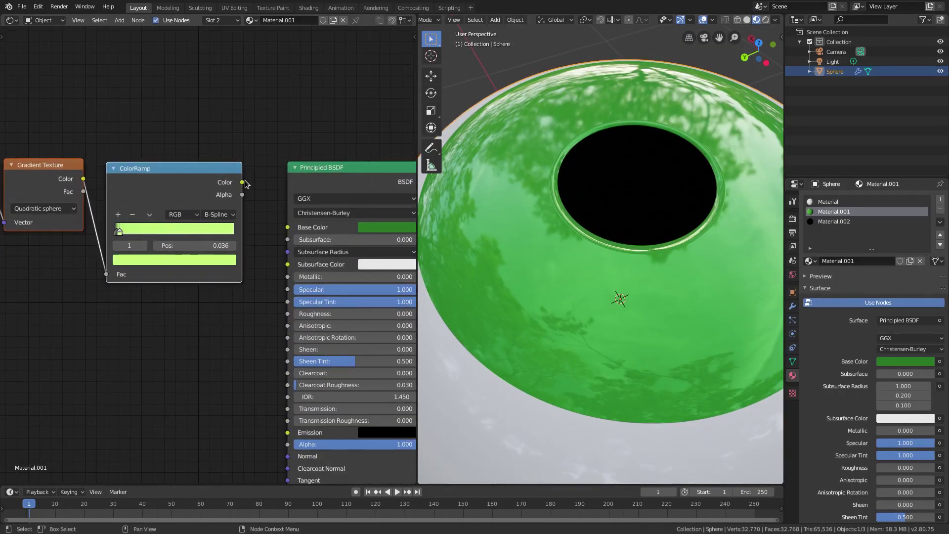
{"action": "left_click_drag", "start_coordinate": [107, 274], "coordinate": [94, 271]}
{"action": "left_click_drag", "start_coordinate": [242, 182], "coordinate": [287, 226]}
- Examine the iris's flat colour on the eyeball and the ColorRamp's two colour stops up close
{"action": "scroll", "coordinate": [241, 337], "scroll_direction": "down", "scroll_amount": 2}
{"action": "scroll", "coordinate": [591, 294], "scroll_direction": "down", "scroll_amount": 3}
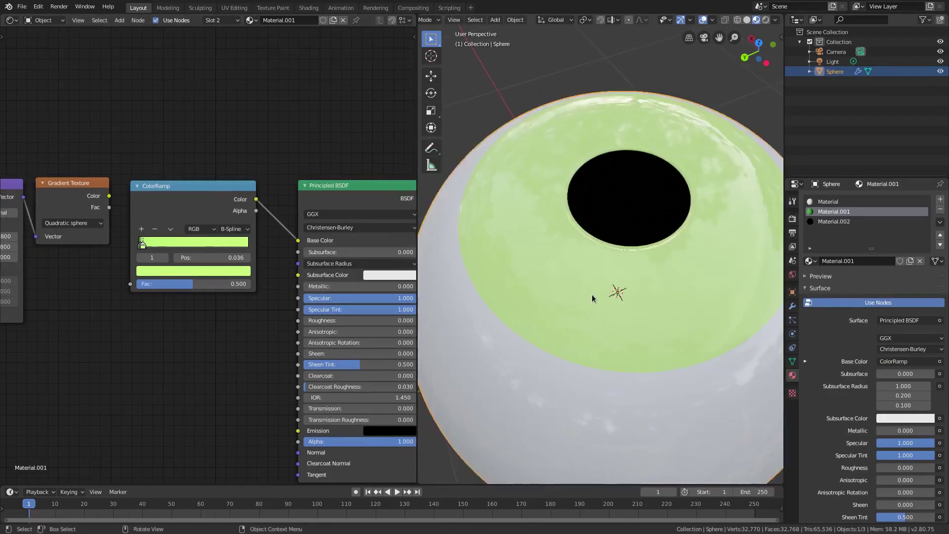
{"action": "scroll", "coordinate": [475, 286], "scroll_direction": "up", "scroll_amount": 5}
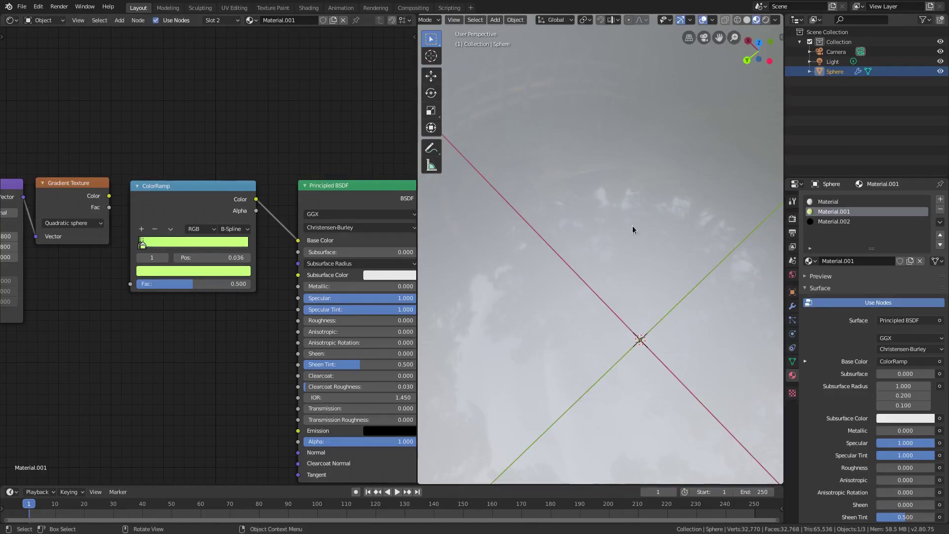
{"action": "scroll", "coordinate": [633, 226], "scroll_direction": "down", "scroll_amount": 3}
{"action": "scroll", "coordinate": [129, 269], "scroll_direction": "up", "scroll_amount": 4}
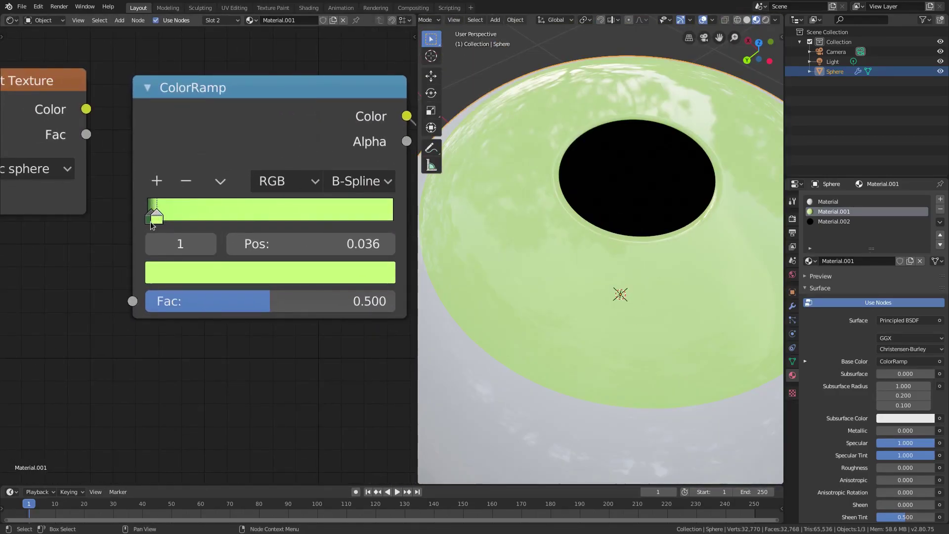
{"action": "scroll", "coordinate": [152, 225], "scroll_direction": "down", "scroll_amount": 2}
{"action": "scroll", "coordinate": [152, 225], "scroll_direction": "up", "scroll_amount": 2}
{"action": "scroll", "coordinate": [563, 310], "scroll_direction": "down", "scroll_amount": 1}
{"action": "scroll", "coordinate": [365, 297], "scroll_direction": "down", "scroll_amount": 1}
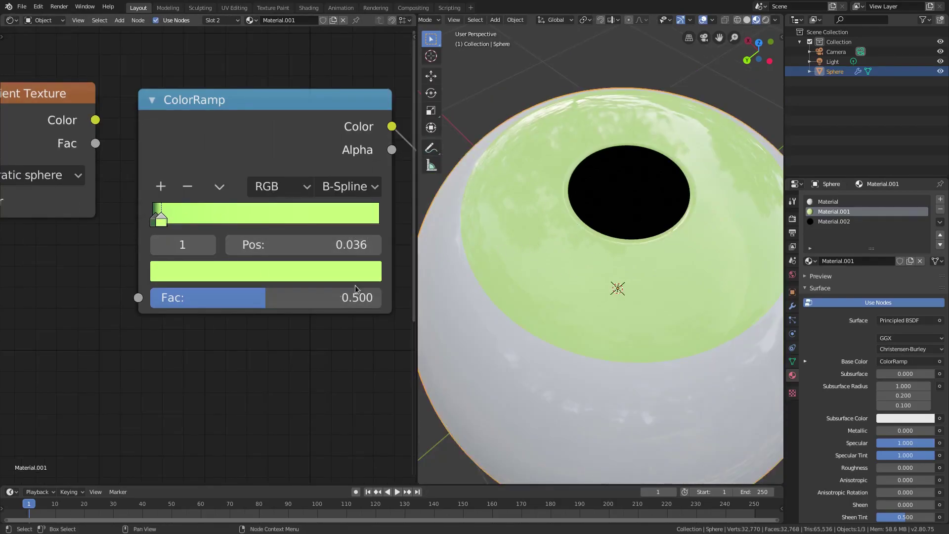
- Disconnect the Mapping node from the Gradient Texture's Vector and connect the gradient's Color output to the ColorRamp's Fac
{"action": "scroll", "coordinate": [222, 336], "scroll_direction": "down", "scroll_amount": 5}
{"action": "middle_click_drag", "start_coordinate": [239, 339], "coordinate": [340, 341]}
{"action": "scroll", "coordinate": [146, 310], "scroll_direction": "down", "scroll_amount": 4}
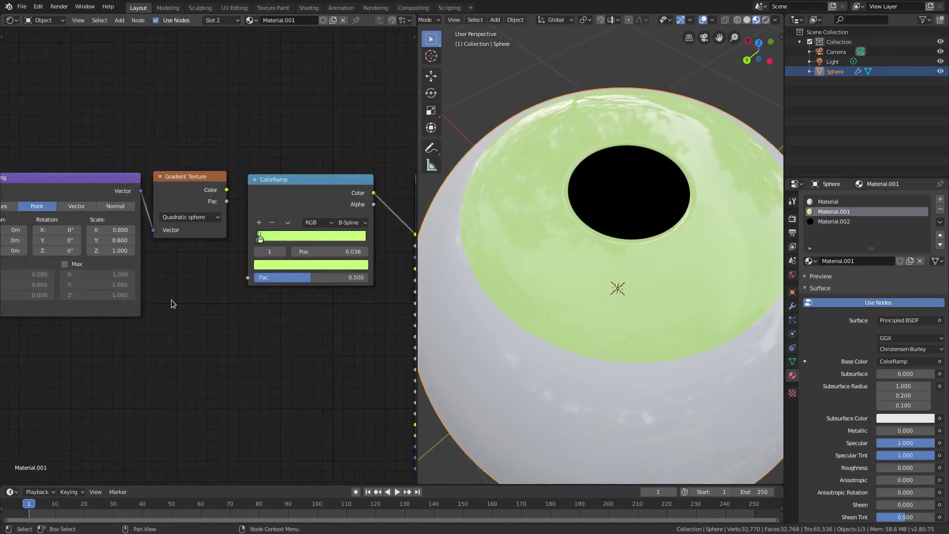
{"action": "middle_click_drag", "start_coordinate": [171, 300], "coordinate": [296, 316]}
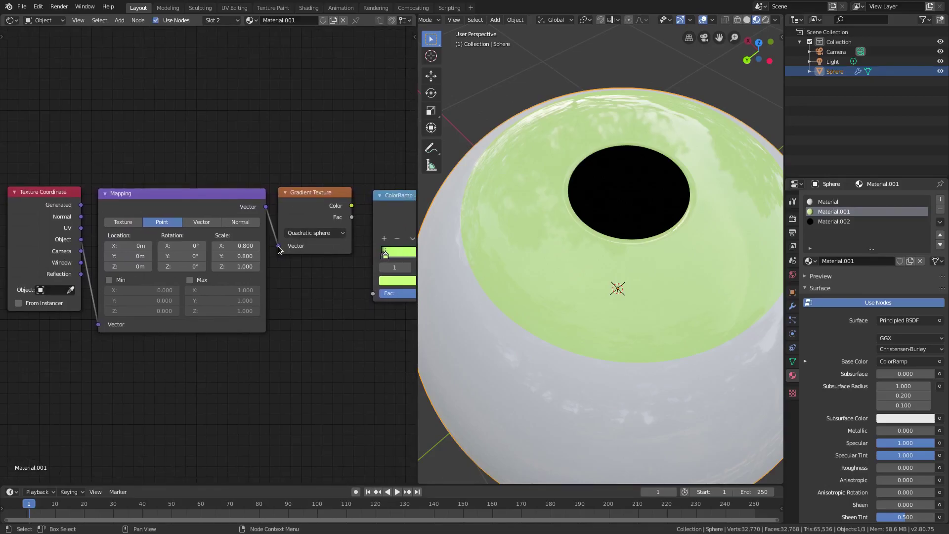
{"action": "left_click_drag", "start_coordinate": [279, 247], "coordinate": [307, 226]}
{"action": "left_click_drag", "start_coordinate": [352, 207], "coordinate": [374, 292]}
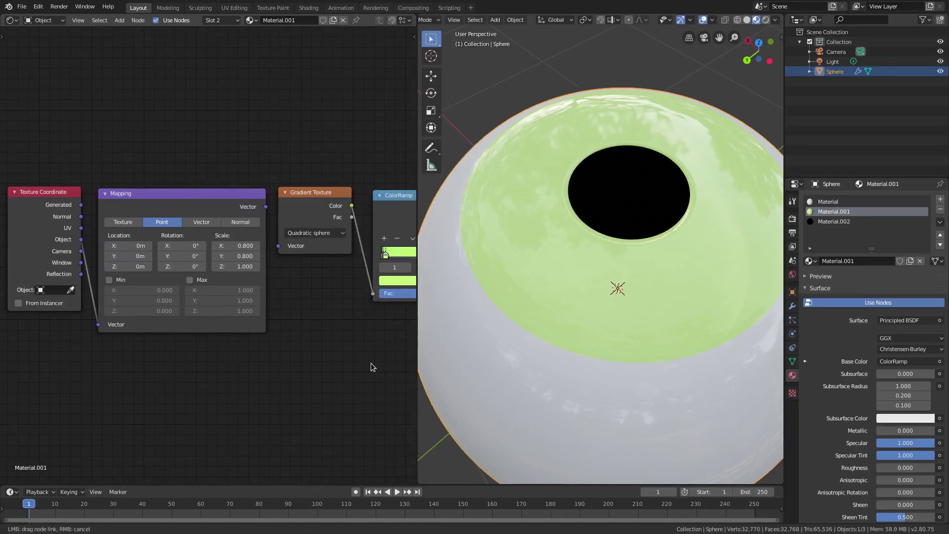
{"action": "middle_click_drag", "start_coordinate": [371, 367], "coordinate": [226, 262]}
{"action": "key", "text": "shift+a"}
{"action": "left_click", "coordinate": [226, 261]}
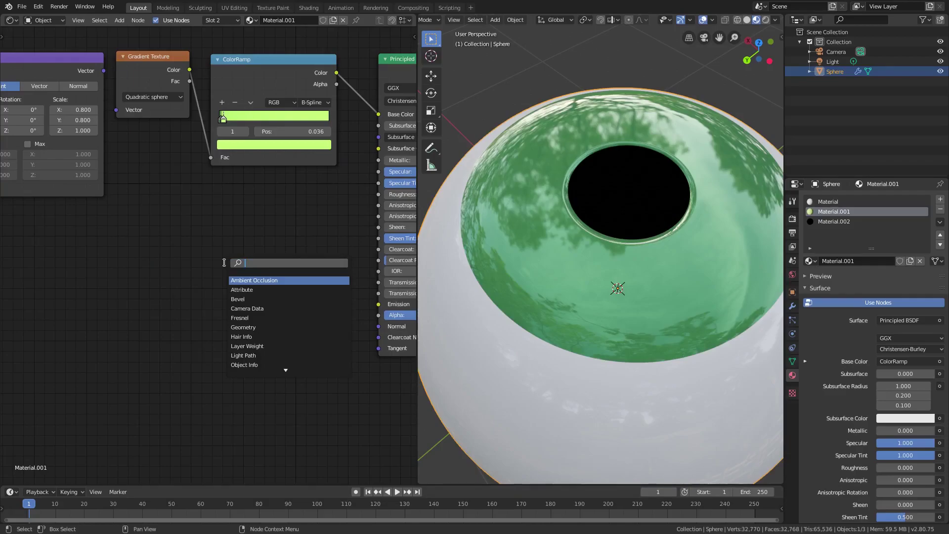
{"action": "type", "text": "color"}
{"action": "key", "text": "Escape"}
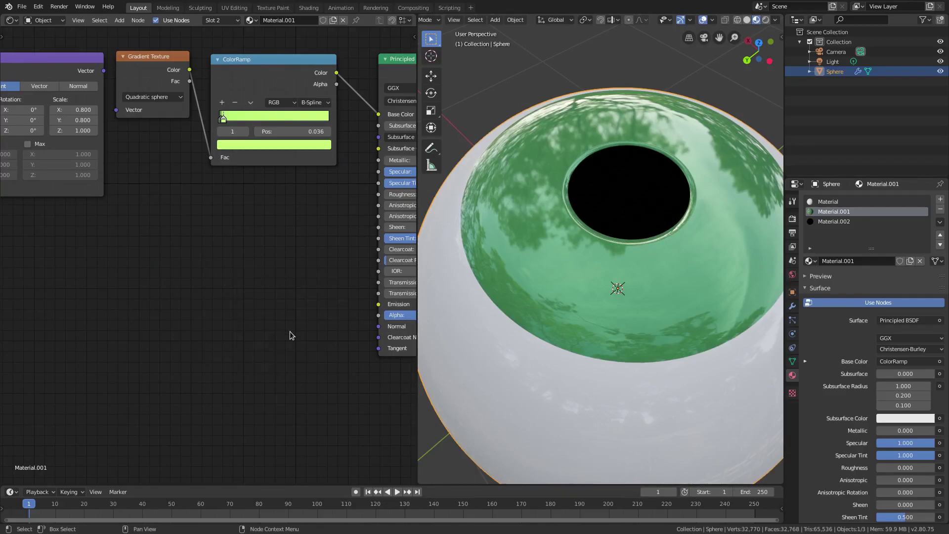
{"action": "key", "text": "shift+a"}
{"action": "left_click", "coordinate": [206, 260]}
{"action": "type", "text": "gradi"}
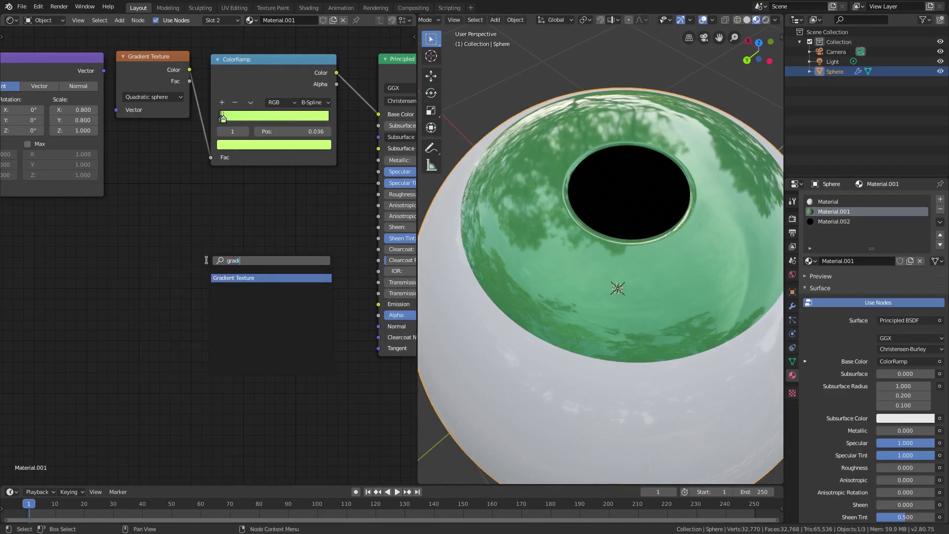
{"action": "key", "text": "Escape"}
- Examine the Quadratic sphere Gradient Texture and the ColorRamp stops against the iris shading from several angles
{"action": "middle_click_drag", "start_coordinate": [238, 194], "coordinate": [236, 253]}
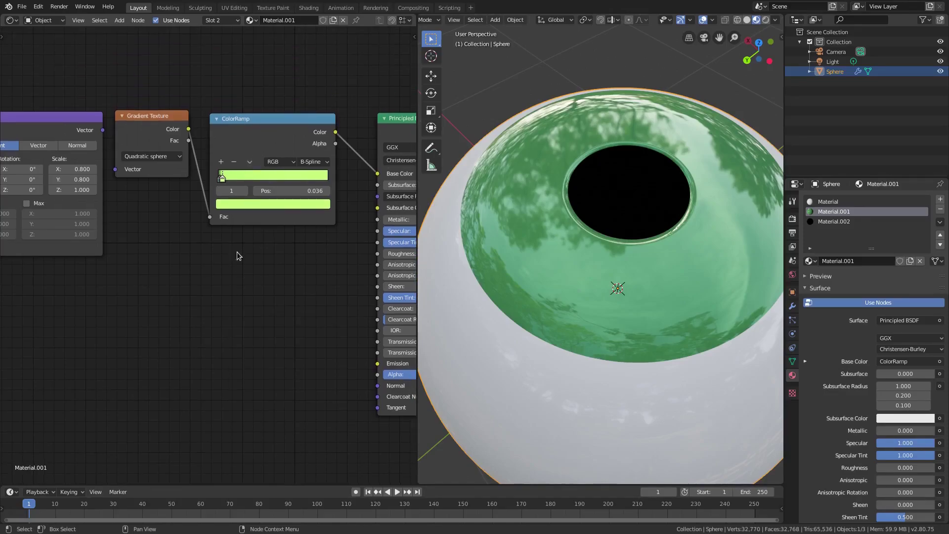
{"action": "scroll", "coordinate": [235, 253], "scroll_direction": "up", "scroll_amount": 2}
{"action": "middle_click_drag", "start_coordinate": [131, 173], "coordinate": [106, 193]}
{"action": "left_click_drag", "start_coordinate": [111, 125], "coordinate": [121, 131]}
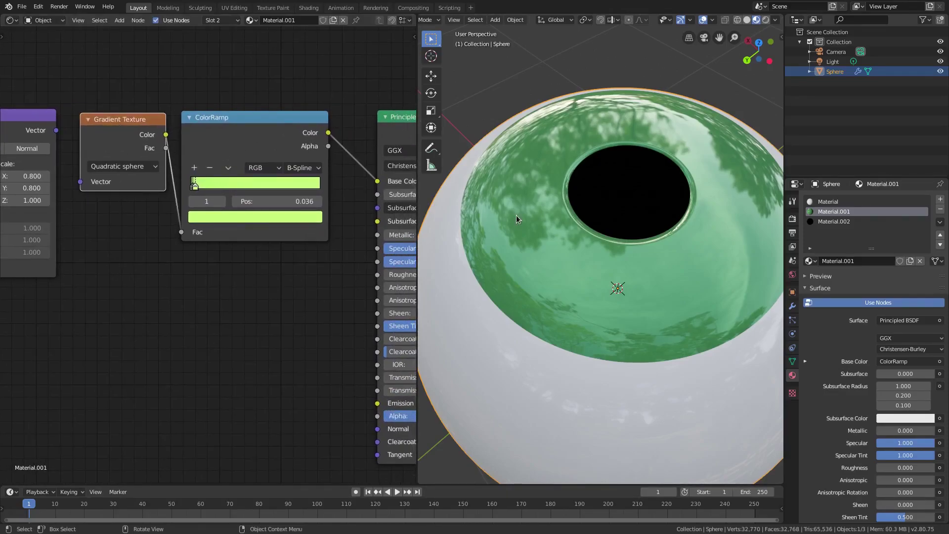
{"action": "mouse_move", "coordinate": [516, 215]}
{"action": "middle_mouse_down"}
{"action": "mouse_move", "coordinate": [524, 254]}
{"action": "mouse_move", "coordinate": [524, 221]}
{"action": "middle_mouse_up"}
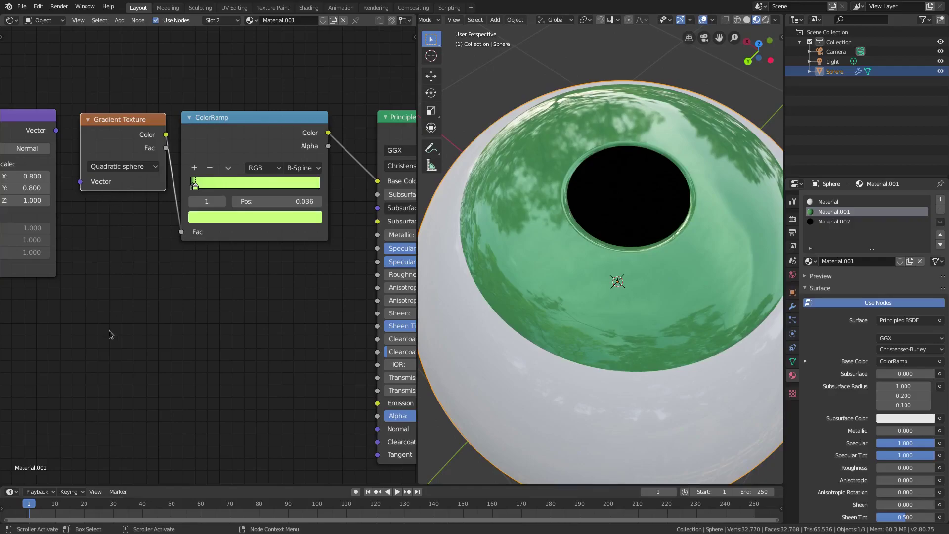
{"action": "middle_click_drag", "start_coordinate": [139, 317], "coordinate": [212, 318]}
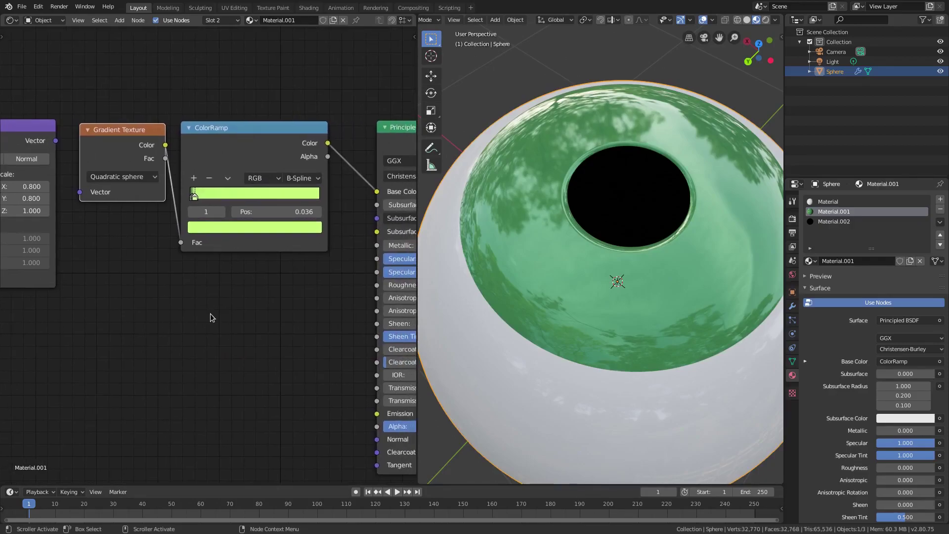
{"action": "scroll", "coordinate": [179, 153], "scroll_direction": "up", "scroll_amount": 4}
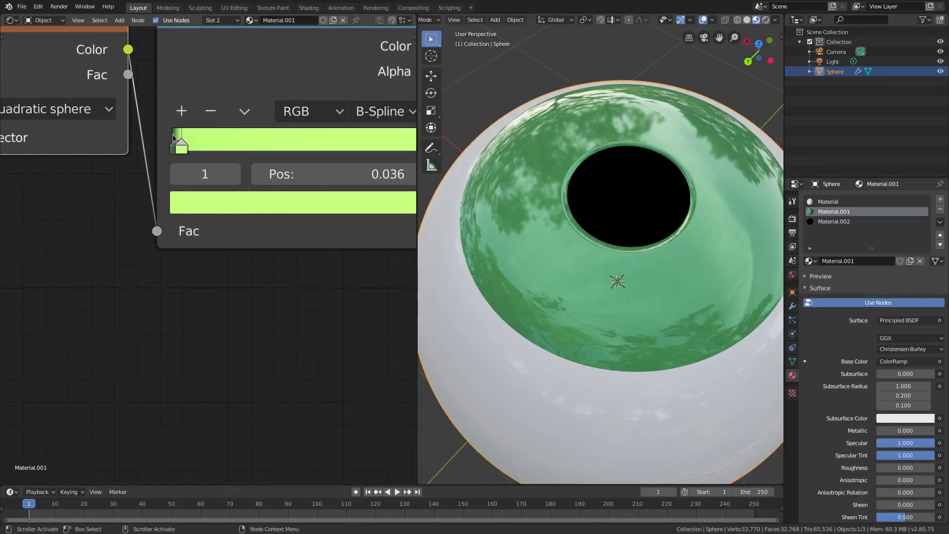
{"action": "middle_click_drag", "start_coordinate": [606, 104], "coordinate": [619, 136]}
{"action": "scroll", "coordinate": [656, 278], "scroll_direction": "down", "scroll_amount": 3}
{"action": "mouse_move", "coordinate": [657, 278]}
{"action": "middle_mouse_down"}
{"action": "mouse_move", "coordinate": [710, 265]}
{"action": "mouse_move", "coordinate": [665, 265]}
{"action": "middle_mouse_up"}
{"action": "scroll", "coordinate": [652, 267], "scroll_direction": "up", "scroll_amount": 3}
{"action": "middle_click_drag", "start_coordinate": [648, 267], "coordinate": [583, 261]}
- Disconnect the Texture Coordinate node from the Mapping node's Vector input
{"action": "scroll", "coordinate": [224, 289], "scroll_direction": "down", "scroll_amount": 2}
{"action": "middle_click_drag", "start_coordinate": [224, 289], "coordinate": [303, 322]}
{"action": "scroll", "coordinate": [267, 312], "scroll_direction": "down", "scroll_amount": 3}
{"action": "middle_click_drag", "start_coordinate": [173, 290], "coordinate": [317, 319]}
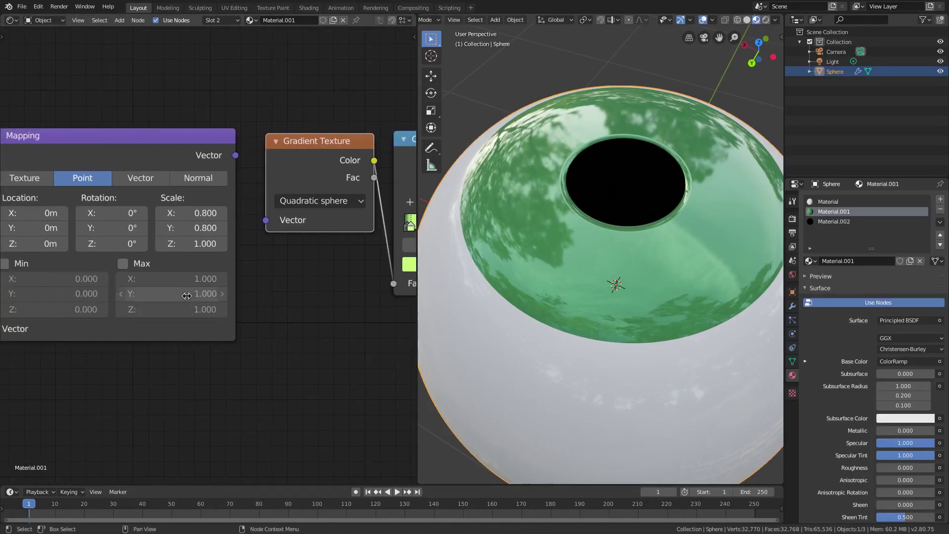
{"action": "scroll", "coordinate": [213, 291], "scroll_direction": "down", "scroll_amount": 2}
{"action": "middle_click_drag", "start_coordinate": [229, 290], "coordinate": [302, 289]}
{"action": "left_click_drag", "start_coordinate": [93, 319], "coordinate": [100, 313]}
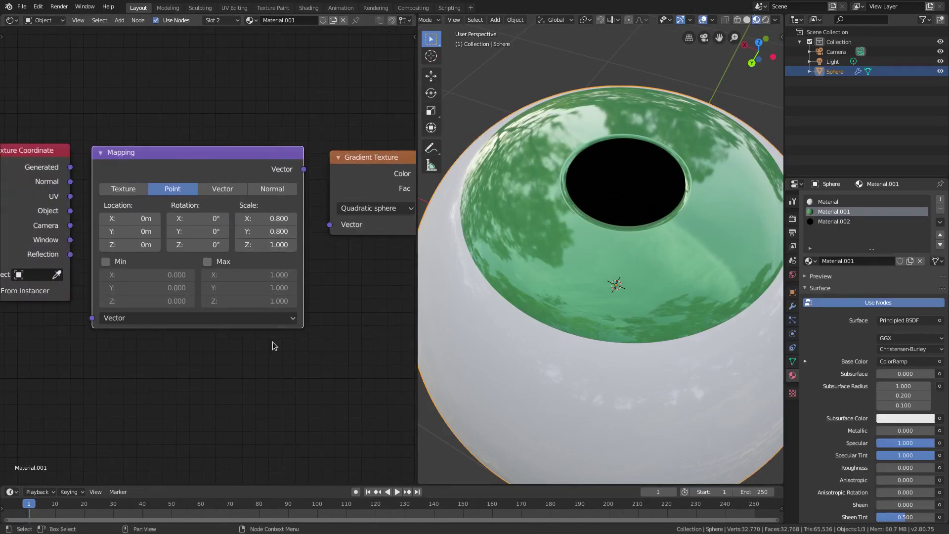
- Move the Mapping node out of the way, above the gap between the Texture Coordinate and Gradient Texture nodes
{"action": "middle_click_drag", "start_coordinate": [284, 362], "coordinate": [270, 293]}
{"action": "scroll", "coordinate": [270, 293], "scroll_direction": "down", "scroll_amount": 4}
{"action": "left_click_drag", "start_coordinate": [201, 131], "coordinate": [194, 421]}
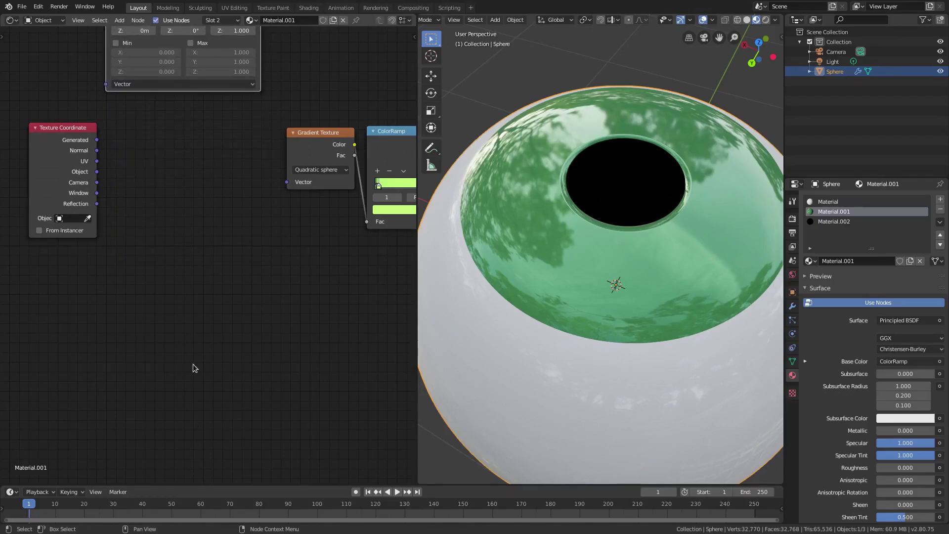
- Add a second Mapping node below the gap between the Texture Coordinate and Gradient Texture nodes, and delete it again
{"action": "mouse_move", "coordinate": [206, 281]}
{"action": "middle_mouse_down"}
{"action": "mouse_move", "coordinate": [203, 318]}
{"action": "mouse_move", "coordinate": [205, 292]}
{"action": "middle_mouse_up"}
{"action": "key", "text": "shift+a"}
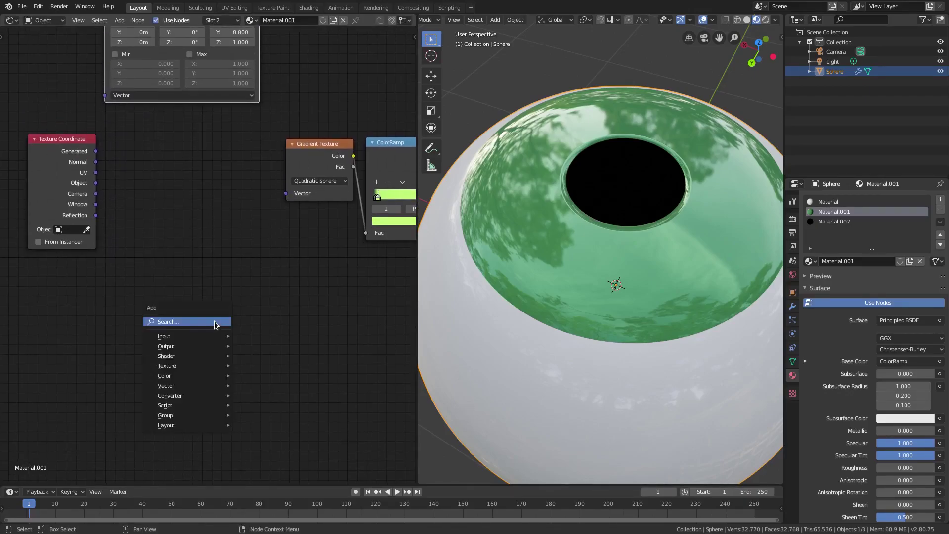
{"action": "left_click", "coordinate": [215, 321]}
{"action": "type", "text": "mappiu"}
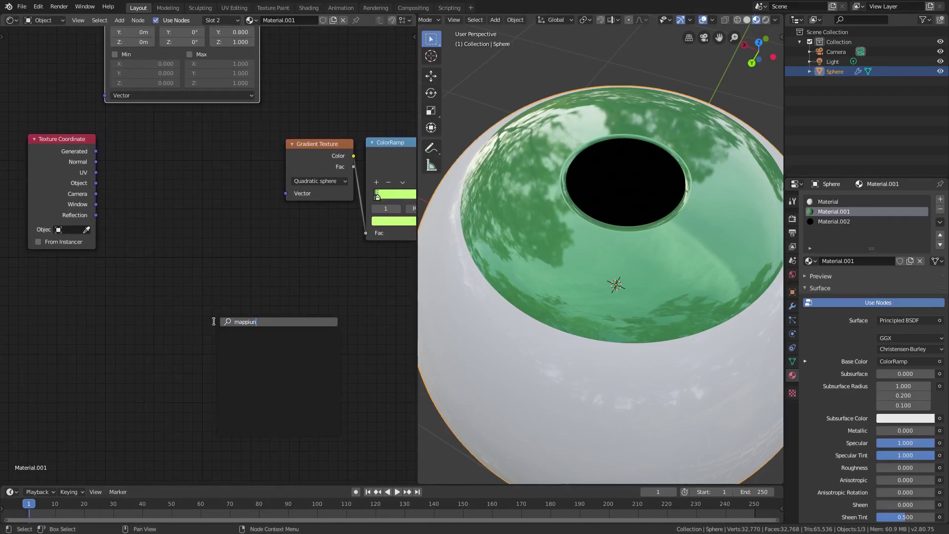
{"action": "type", "text": "n"}
{"action": "key", "text": "Return"}
{"action": "left_click", "coordinate": [263, 276]}
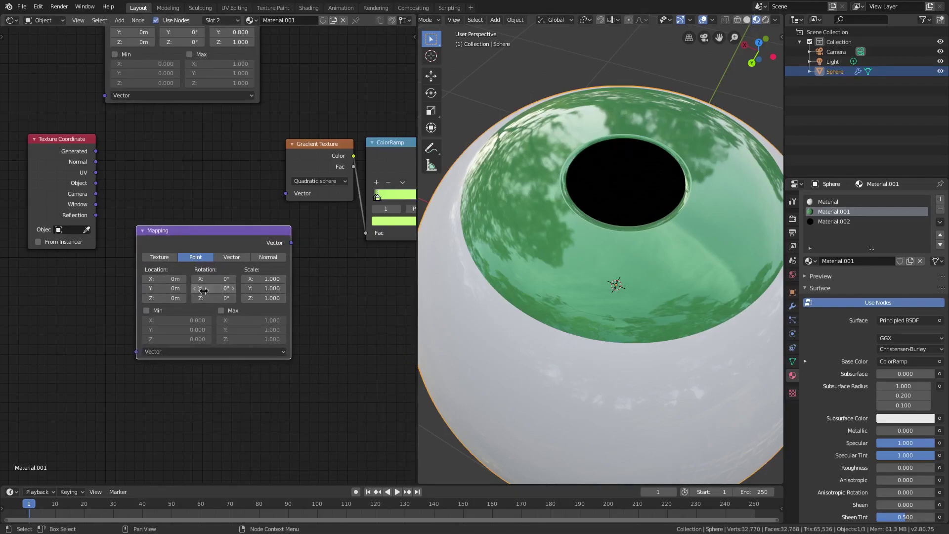
{"action": "scroll", "coordinate": [242, 183], "scroll_direction": "up", "scroll_amount": 3, "text": "shift"}
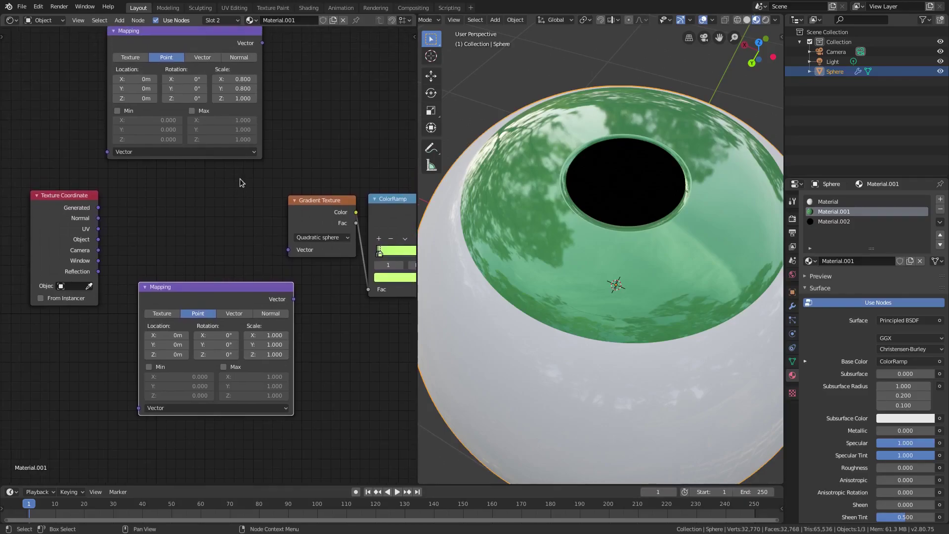
{"action": "key", "text": "x"}
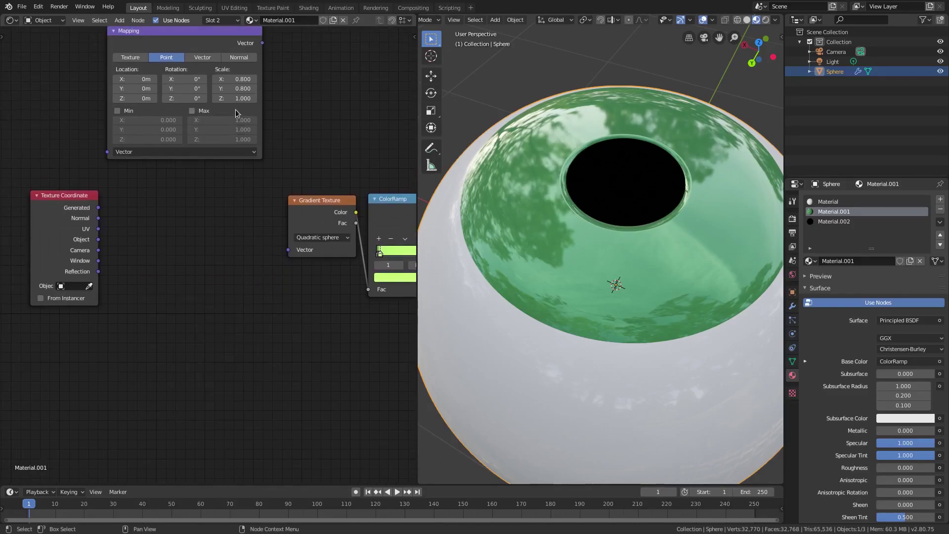
- Move the original Mapping node back between the Texture Coordinate and Gradient Texture nodes and set its Scale X and Y to 1.000
{"action": "left_click_drag", "start_coordinate": [228, 41], "coordinate": [240, 213]}
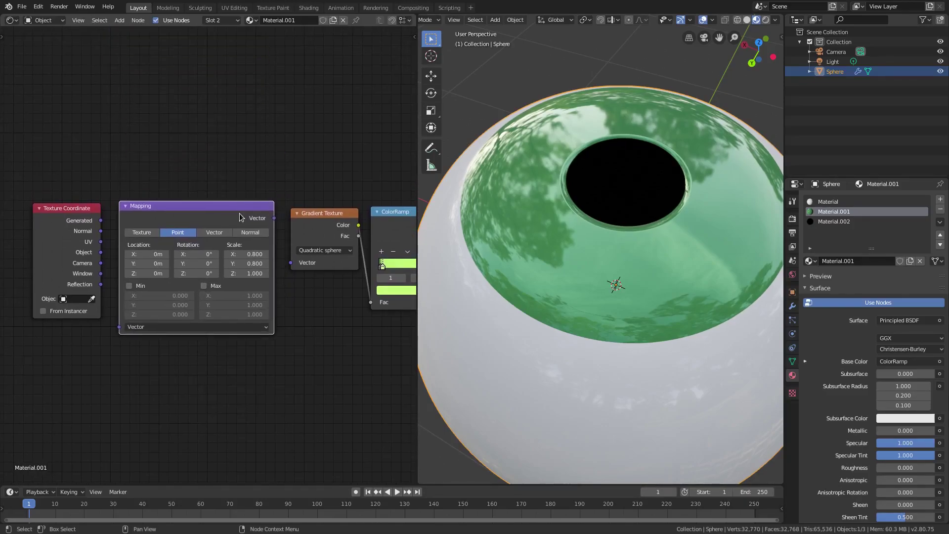
{"action": "left_click", "coordinate": [266, 254]}
{"action": "left_click", "coordinate": [267, 264]}
- Connect the Mapping node's Vector output to the Gradient Texture's Vector input
{"action": "left_click_drag", "start_coordinate": [275, 218], "coordinate": [292, 262]}
{"action": "middle_click_drag", "start_coordinate": [317, 307], "coordinate": [298, 304]}
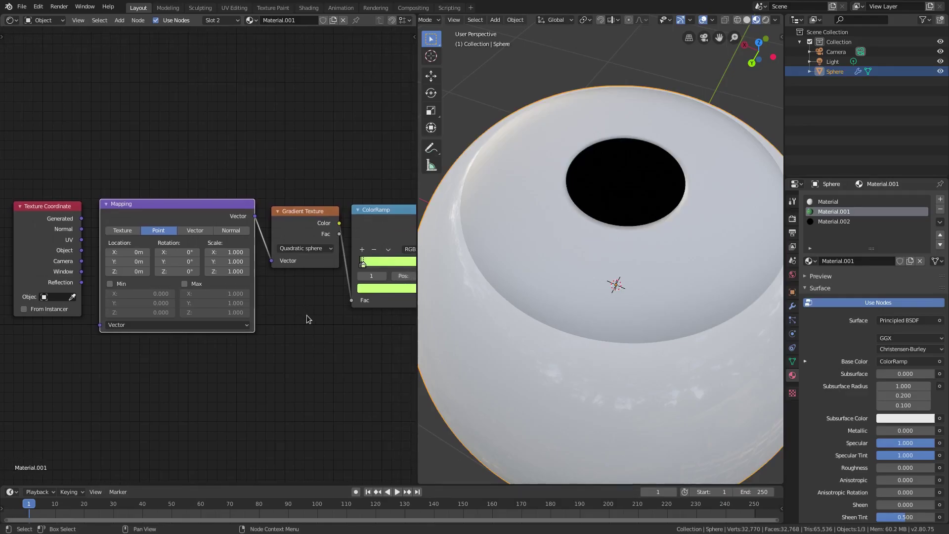
- Try a Scale X of 0.800 on the Mapping node and restore it to 1.000
{"action": "left_click", "coordinate": [207, 252]}
{"action": "left_click", "coordinate": [208, 253]}
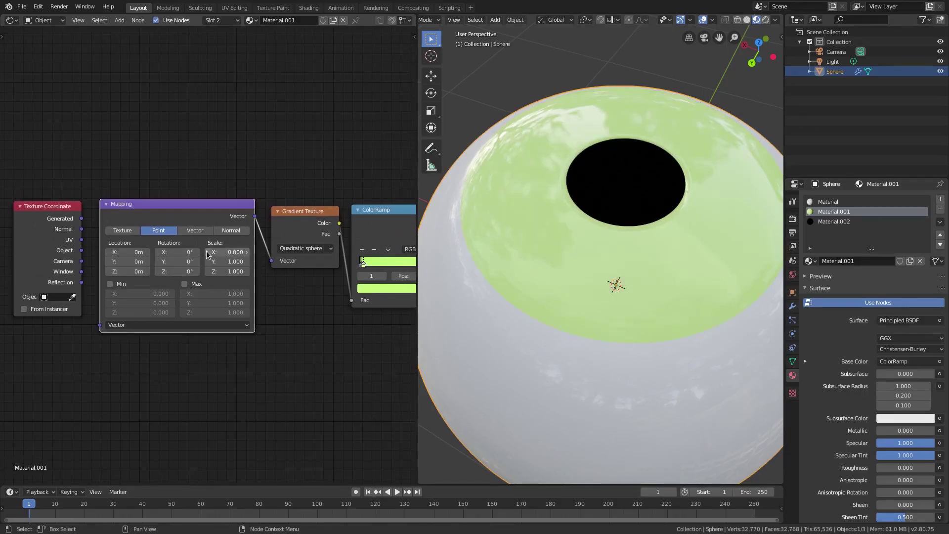
{"action": "left_click", "coordinate": [248, 252]}
{"action": "left_click", "coordinate": [248, 252]}
- Move the Texture Coordinate node slightly farther away from the Mapping node
{"action": "middle_click_drag", "start_coordinate": [174, 341], "coordinate": [293, 337]}
{"action": "left_click_drag", "start_coordinate": [162, 215], "coordinate": [153, 212]}
{"action": "middle_click_drag", "start_coordinate": [250, 374], "coordinate": [236, 301]}
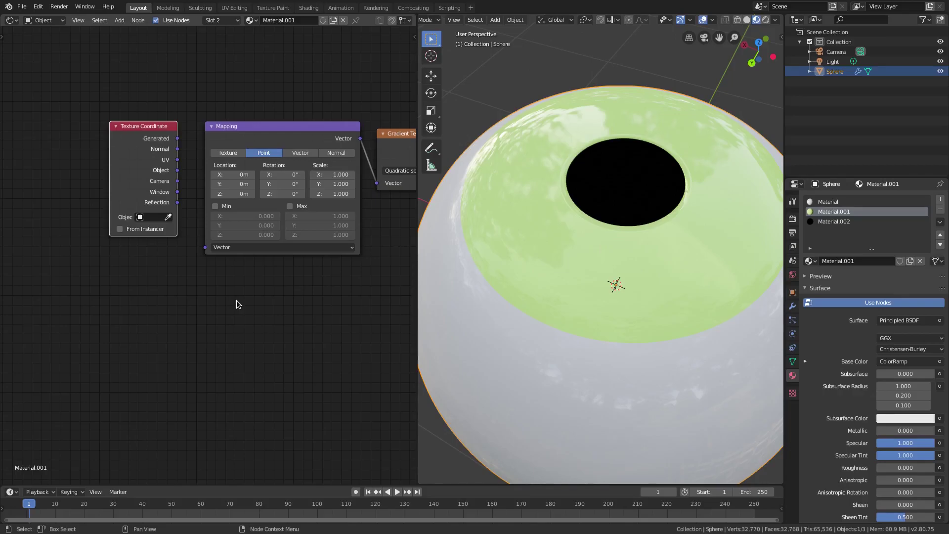
{"action": "key", "text": "shift+a"}
{"action": "left_click", "coordinate": [236, 301]}
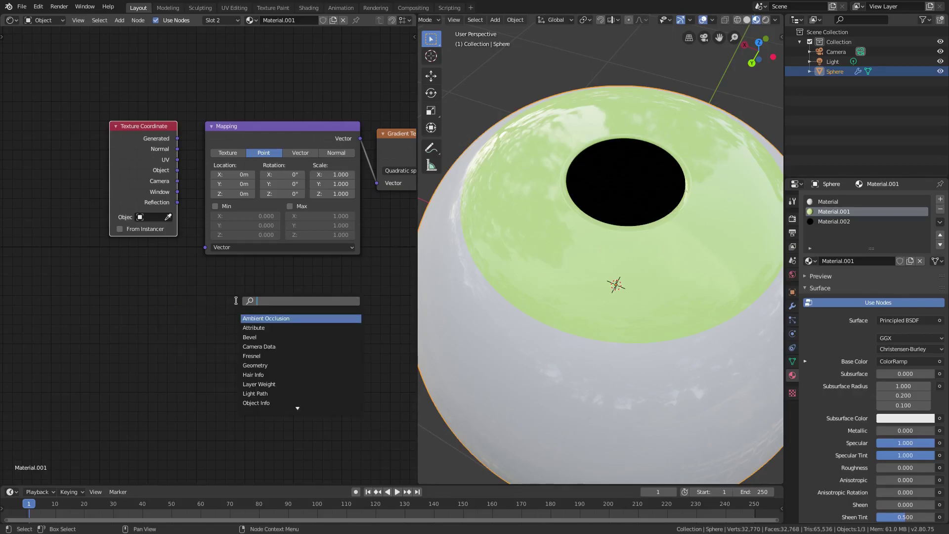
{"action": "type", "text": "textu"}
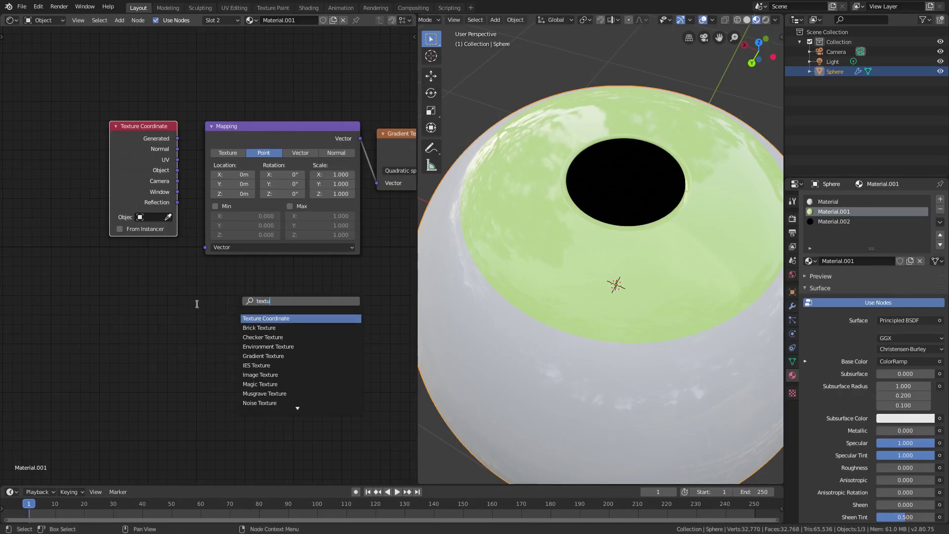
{"action": "key", "text": "Escape"}
- Connect the Texture Coordinate node's Object output to the Mapping node's Vector input
{"action": "middle_click_drag", "start_coordinate": [149, 288], "coordinate": [136, 289]}
{"action": "left_click_drag", "start_coordinate": [167, 171], "coordinate": [193, 248]}
{"action": "middle_click_drag", "start_coordinate": [303, 329], "coordinate": [290, 338]}
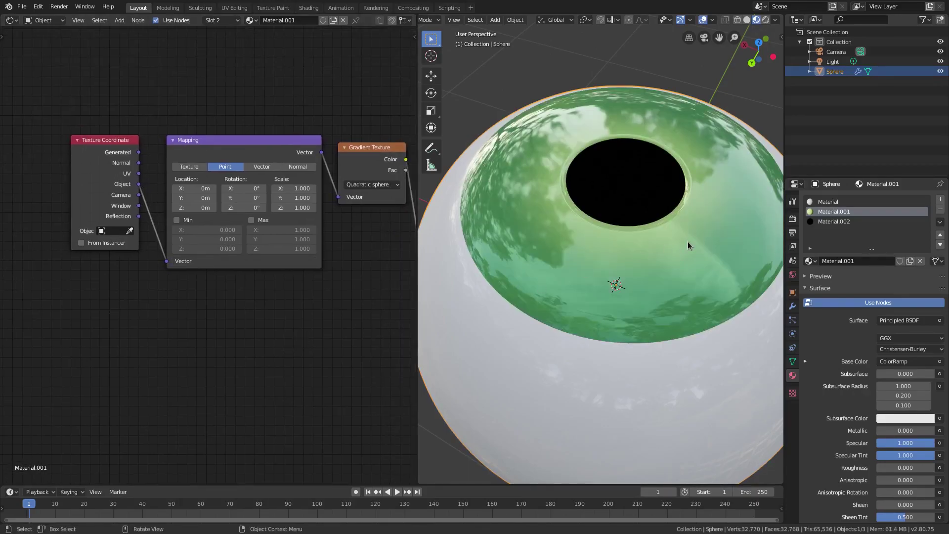
- With the whole iris in view, lower the Mapping node's Scale X and Y to 0.800
{"action": "middle_click_drag", "start_coordinate": [587, 271], "coordinate": [617, 275]}
{"action": "scroll", "coordinate": [599, 289], "scroll_direction": "down", "scroll_amount": 3}
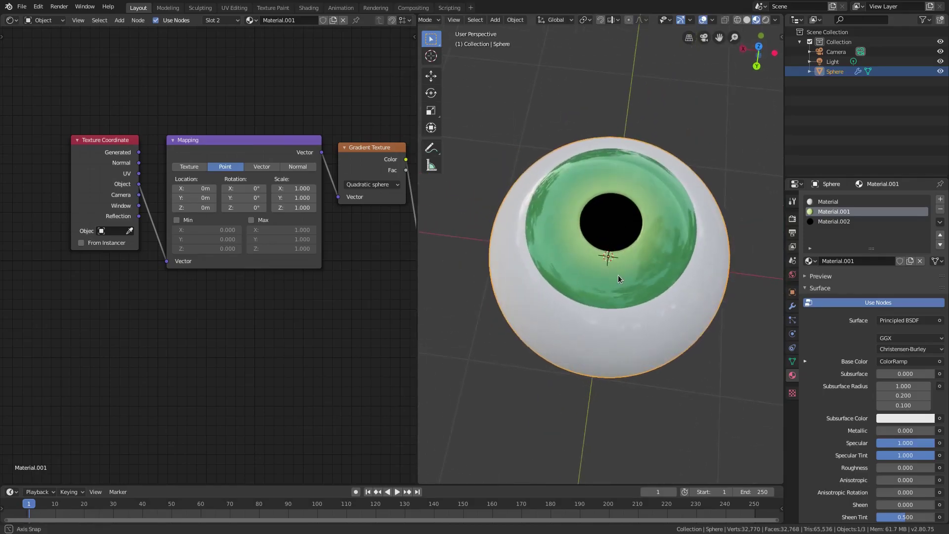
{"action": "scroll", "coordinate": [630, 232], "scroll_direction": "up", "scroll_amount": 2}
{"action": "left_click", "coordinate": [276, 190]}
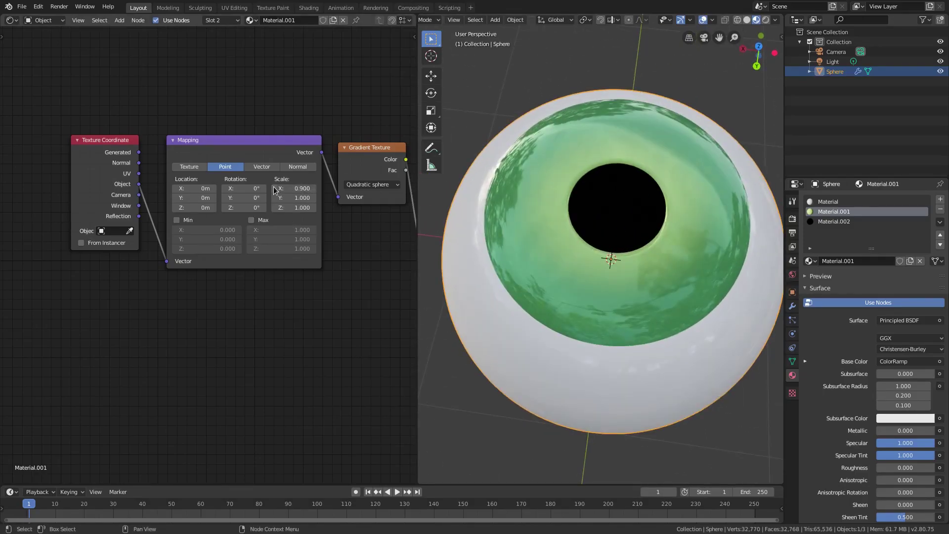
{"action": "left_click", "coordinate": [276, 190]}
{"action": "left_click_drag", "start_coordinate": [278, 198], "coordinate": [276, 203]}
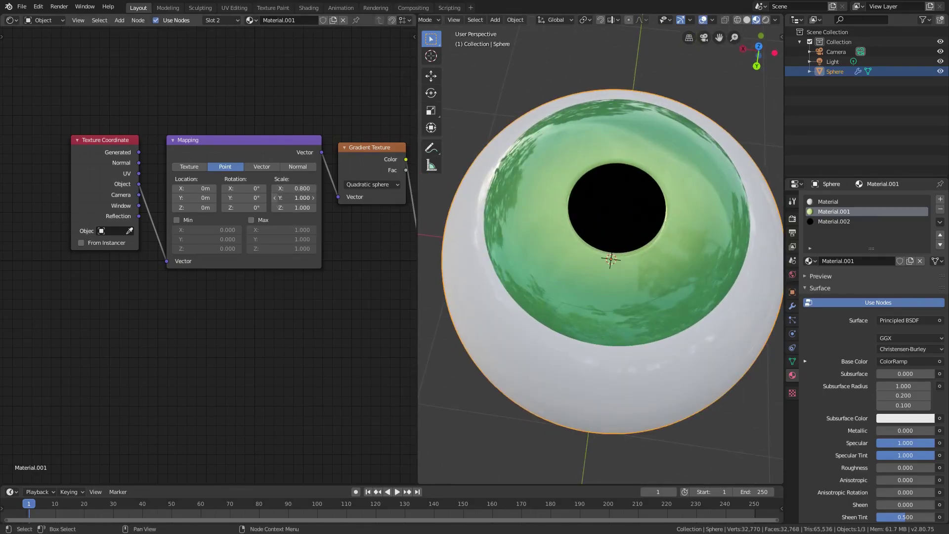
- Raise the Mapping node's Scale X and Y back to 1.000 to compare the iris gradient
{"action": "left_click", "coordinate": [313, 188]}
{"action": "left_click", "coordinate": [313, 189]}
{"action": "left_click", "coordinate": [313, 198]}
{"action": "left_click", "coordinate": [314, 198]}
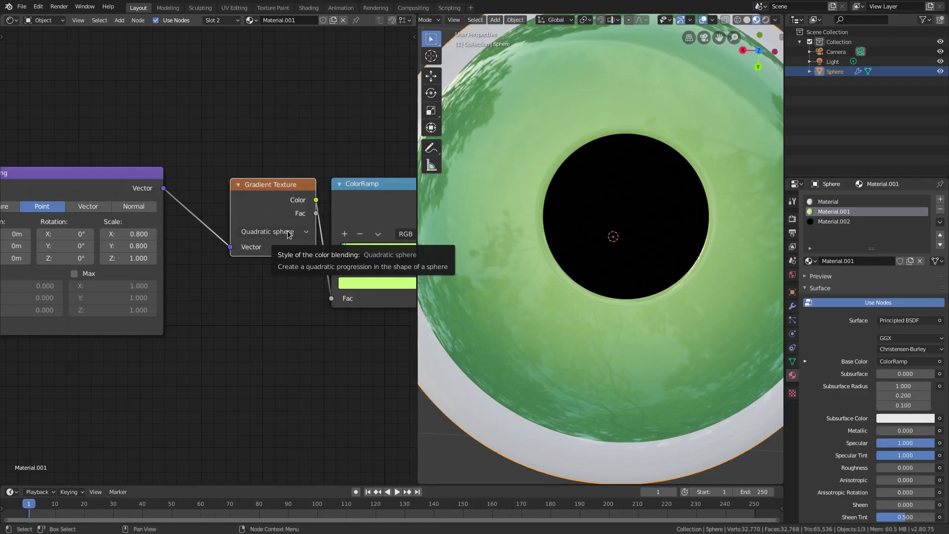
- Try the Radial and Quadratic types on the Gradient Texture against the iris, and restore Quadratic sphere
{"action": "left_click", "coordinate": [289, 232]}
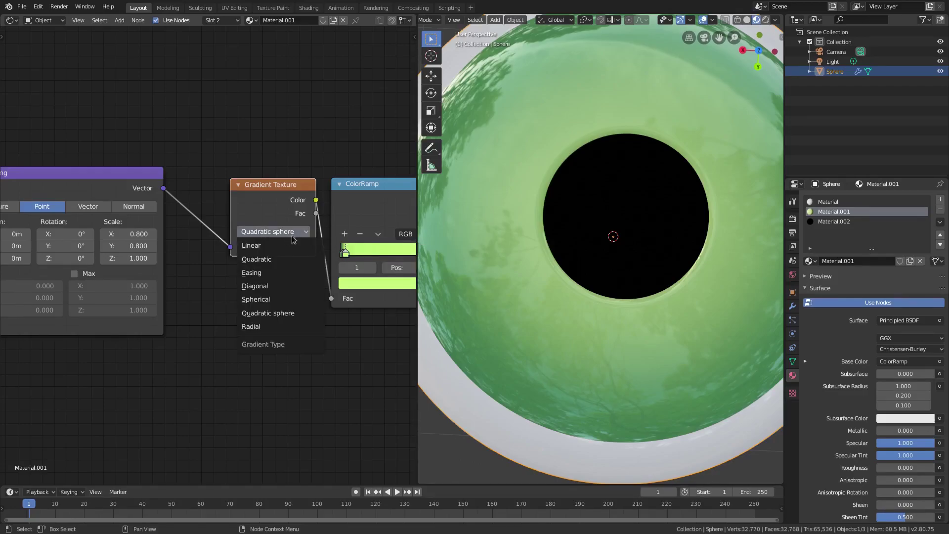
{"action": "left_click", "coordinate": [275, 327]}
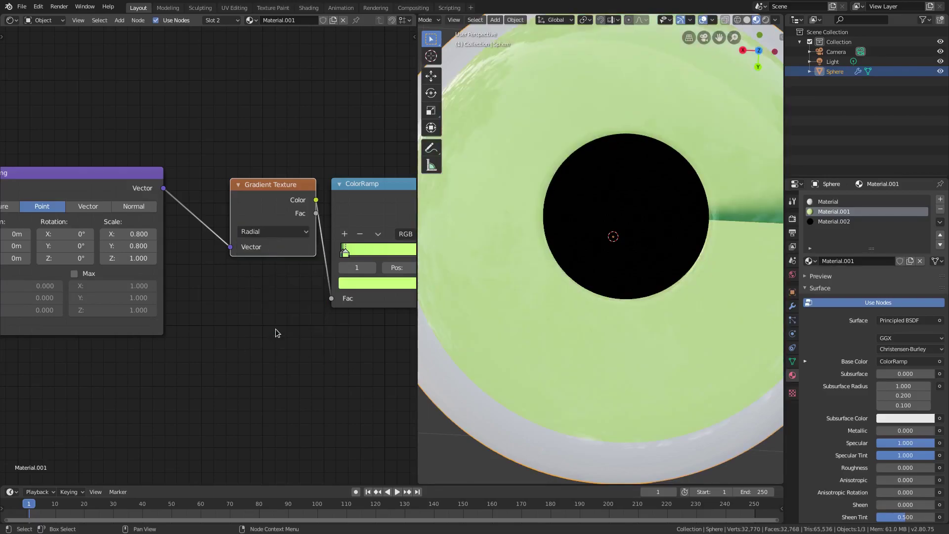
{"action": "scroll", "coordinate": [615, 295], "scroll_direction": "down", "scroll_amount": 3}
{"action": "scroll", "coordinate": [614, 293], "scroll_direction": "down", "scroll_amount": 2}
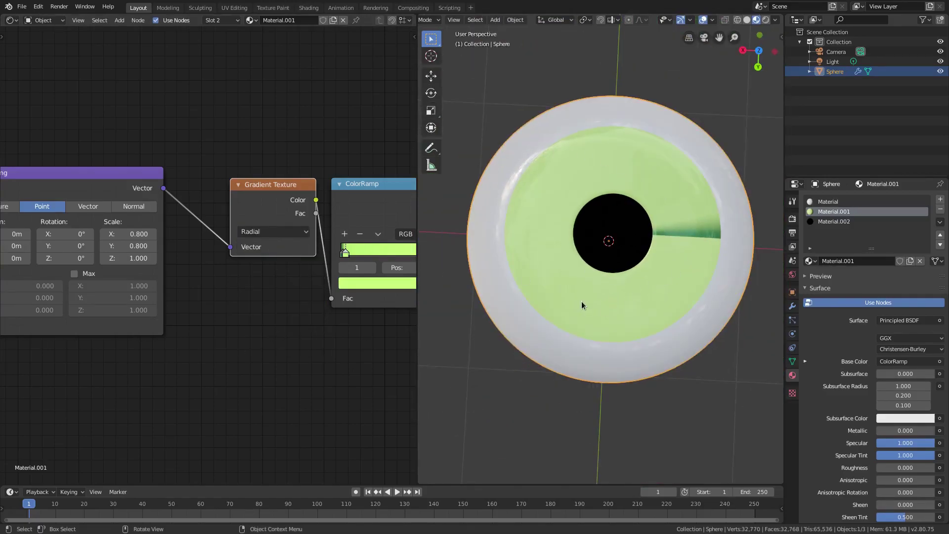
{"action": "left_click", "coordinate": [277, 232]}
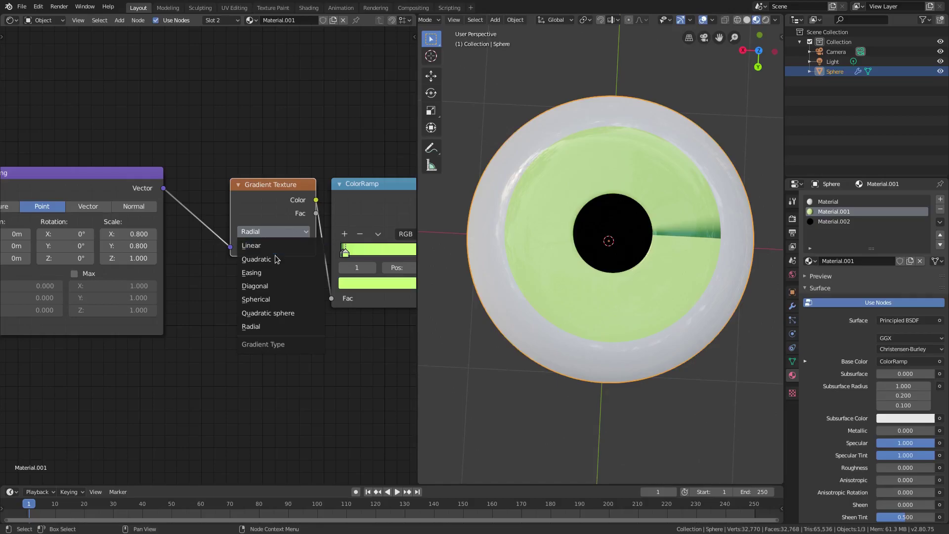
{"action": "left_click", "coordinate": [277, 261]}
{"action": "left_click", "coordinate": [279, 232]}
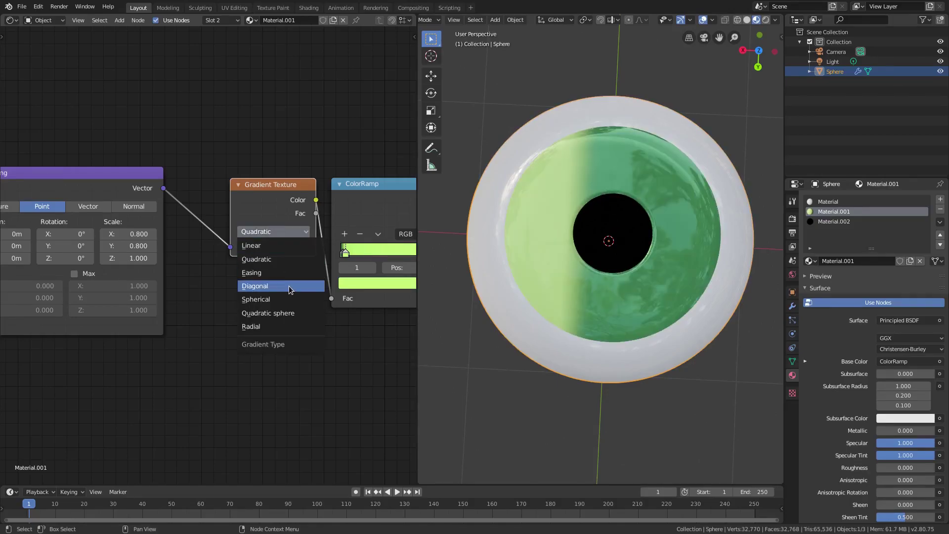
{"action": "left_click", "coordinate": [314, 316]}
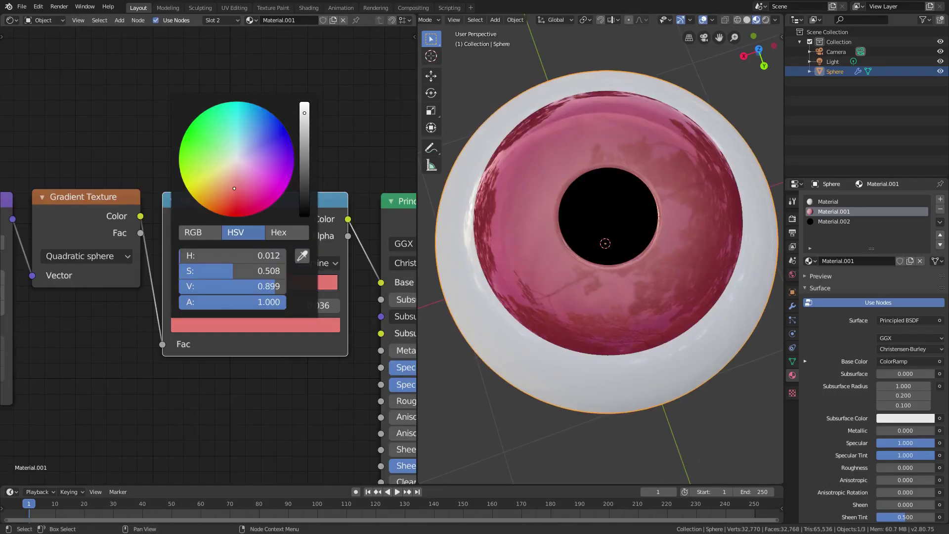
- Change the color of the ColorRamp stop at position 0.036 to orange and hide the viewport overlays
{"action": "left_click_drag", "start_coordinate": [231, 188], "coordinate": [212, 205]}
{"action": "scroll", "coordinate": [621, 319], "scroll_direction": "down", "scroll_amount": 5}
{"action": "mouse_move", "coordinate": [621, 319]}
{"action": "middle_mouse_down"}
{"action": "mouse_move", "coordinate": [619, 274]}
{"action": "mouse_move", "coordinate": [592, 355]}
{"action": "mouse_move", "coordinate": [609, 331]}
{"action": "middle_mouse_up"}
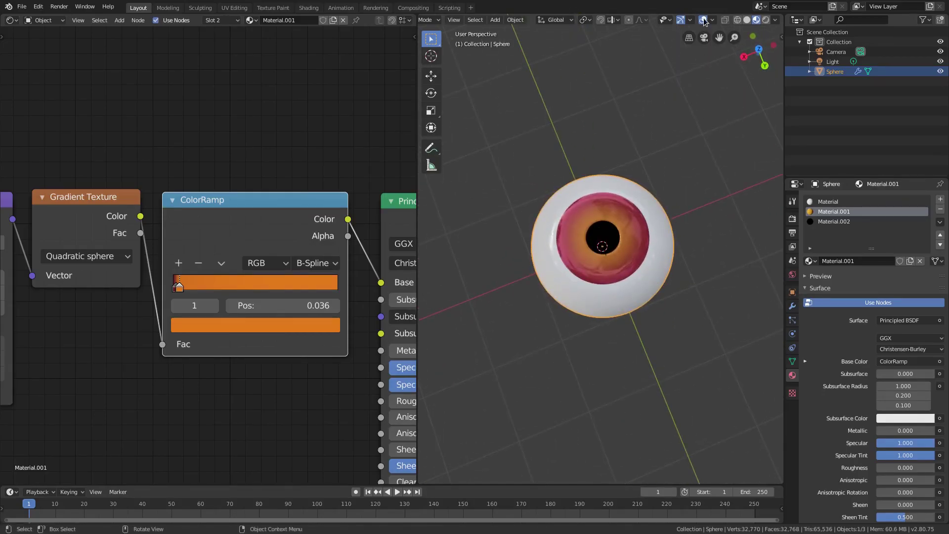
{"action": "key", "text": "shift+alt+z"}
{"action": "scroll", "coordinate": [716, 342], "scroll_direction": "up", "scroll_amount": 3}
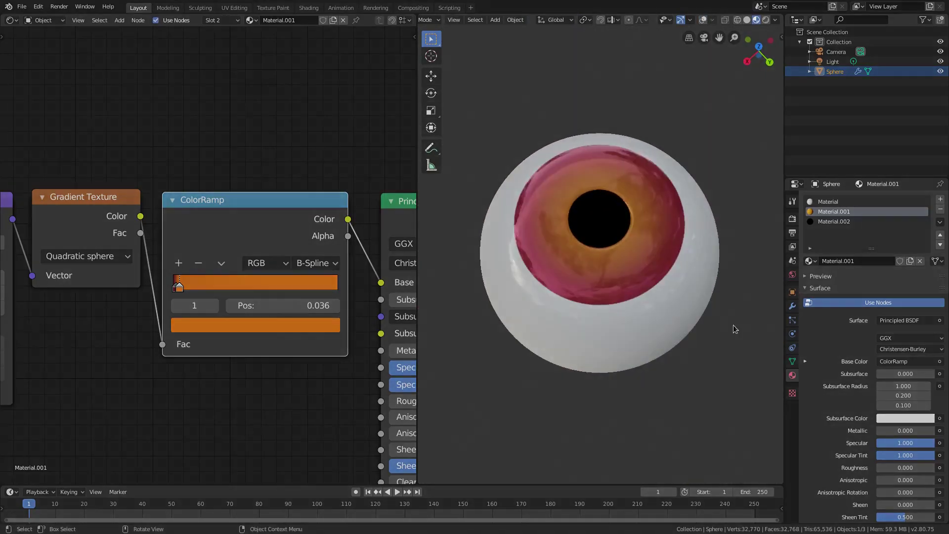